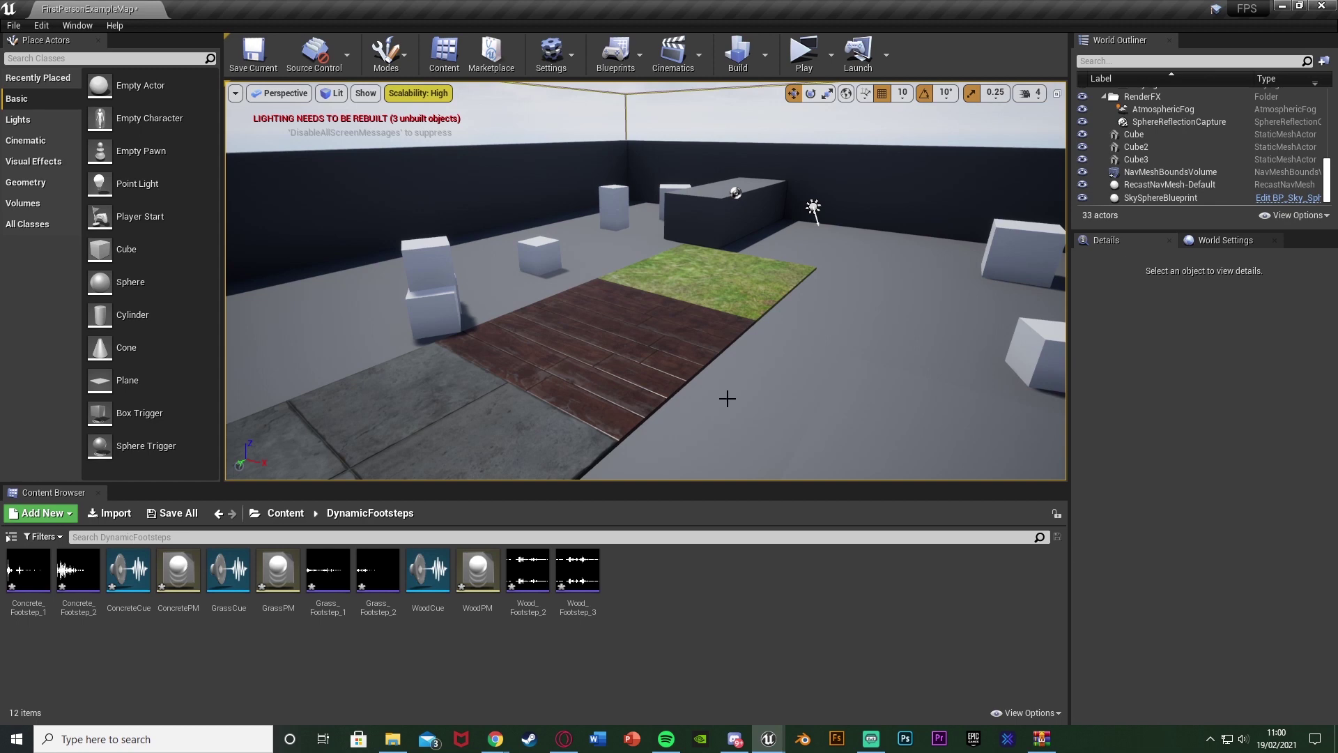
# - Play the level in a new window and walk across the grass, wood and concrete surfaces to test the footstep sounds
pyautogui.moveTo(653, 398); pyautogui.dragTo(652, 398, button='right')
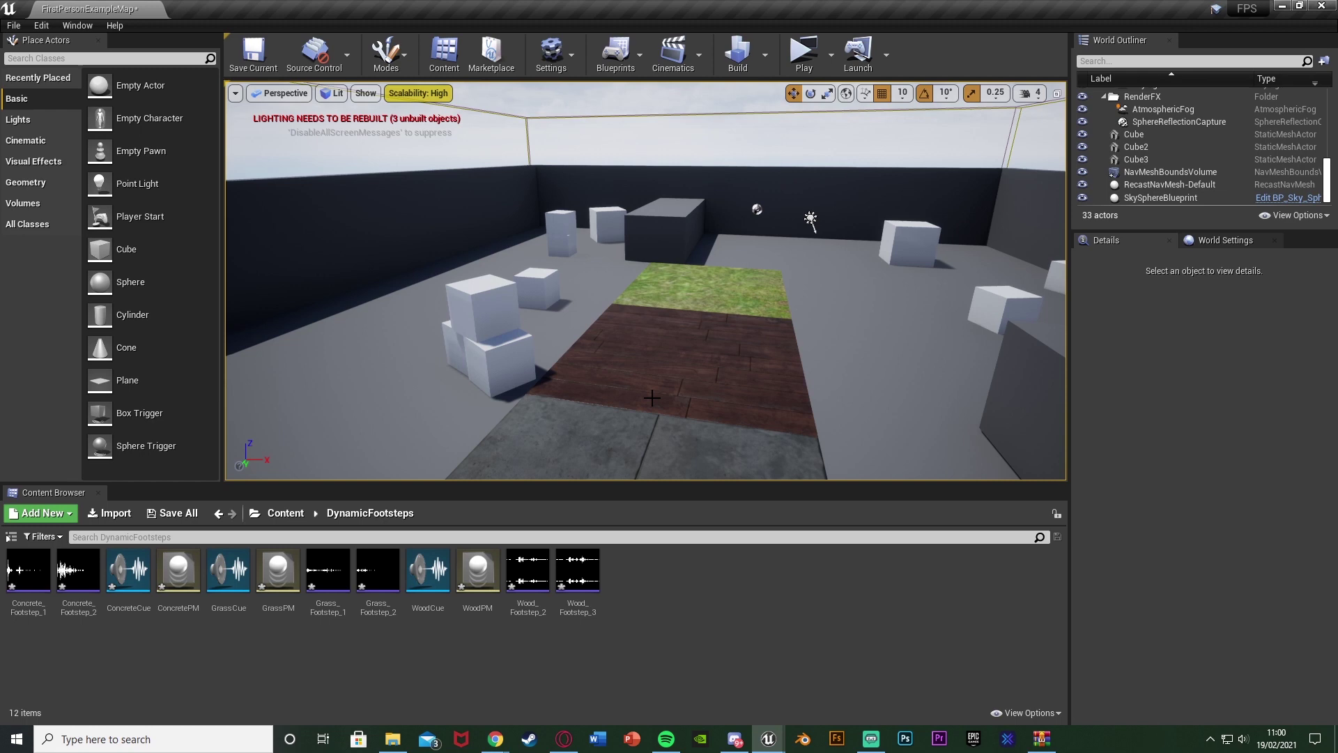
pyautogui.moveTo(653, 398); pyautogui.dragTo(656, 414, button='right')
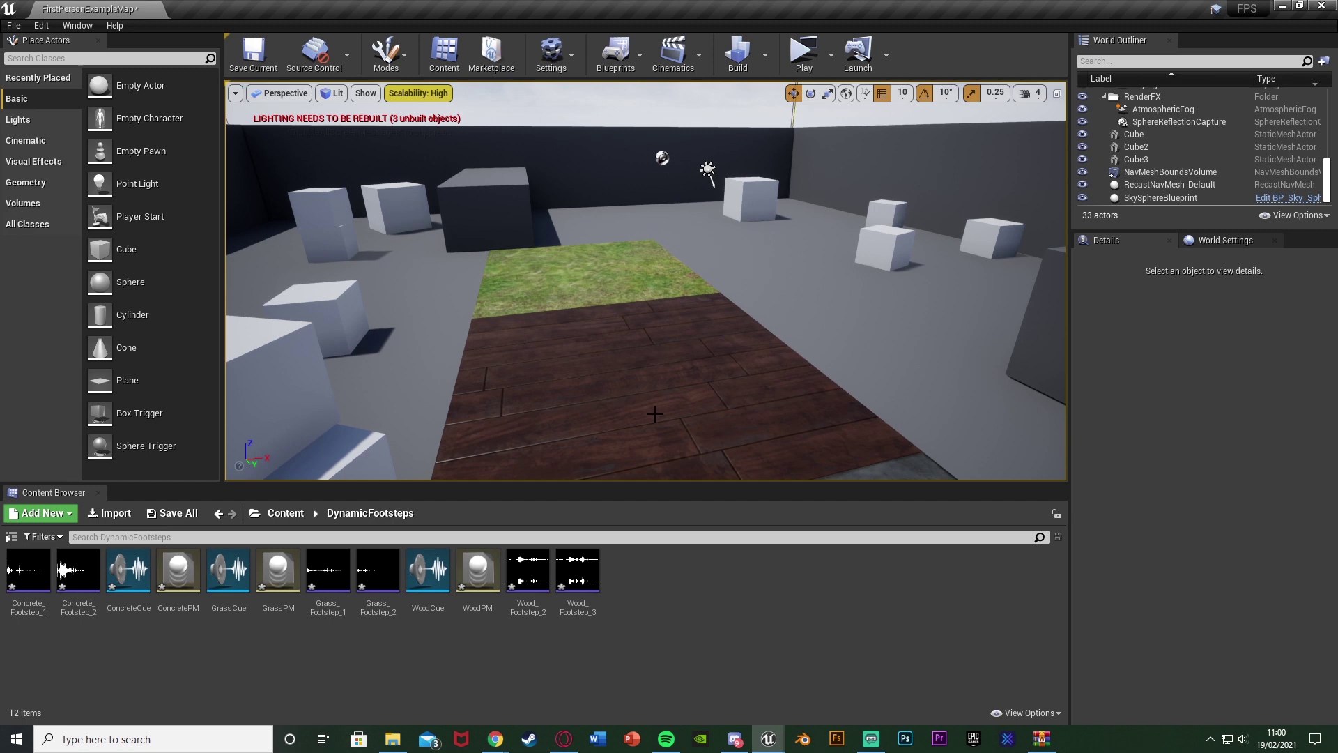
pyautogui.moveTo(655, 414); pyautogui.dragTo(654, 414, button='right')
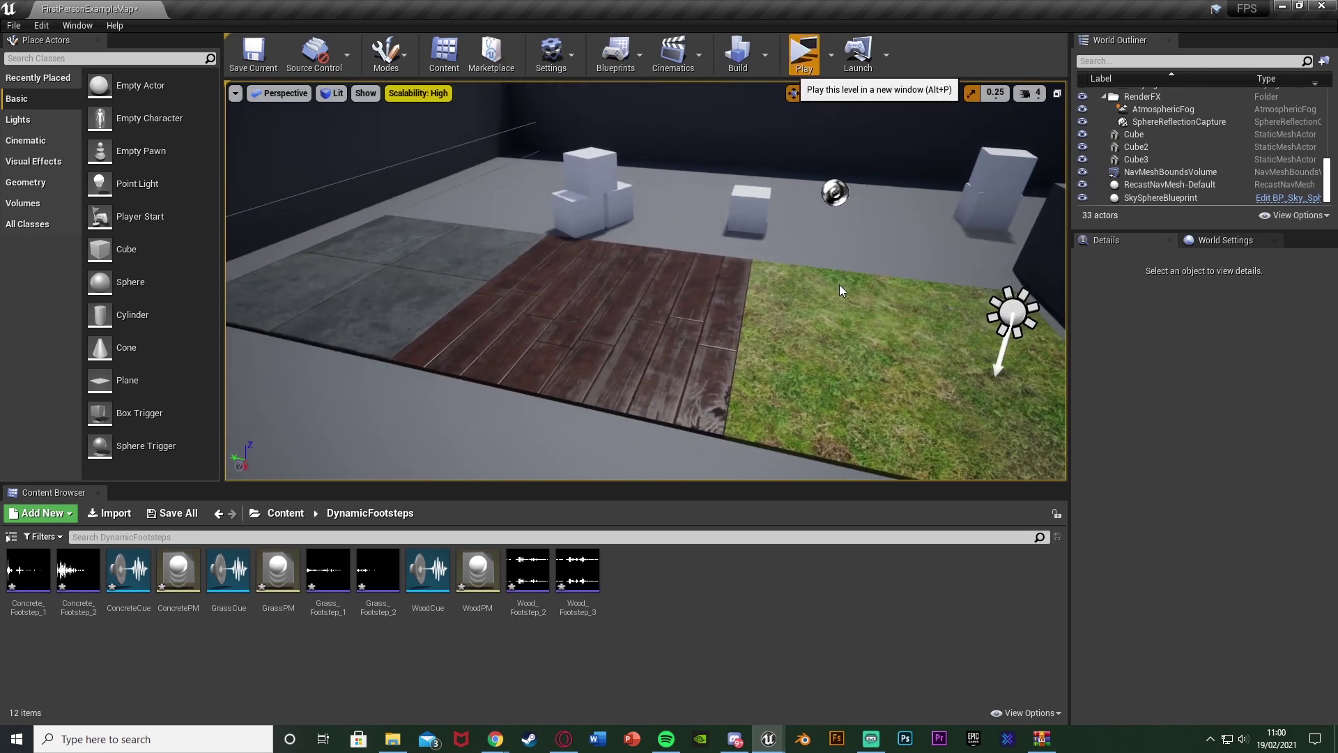
pyautogui.hotkey('alt', 'p')
pyautogui.press('w')
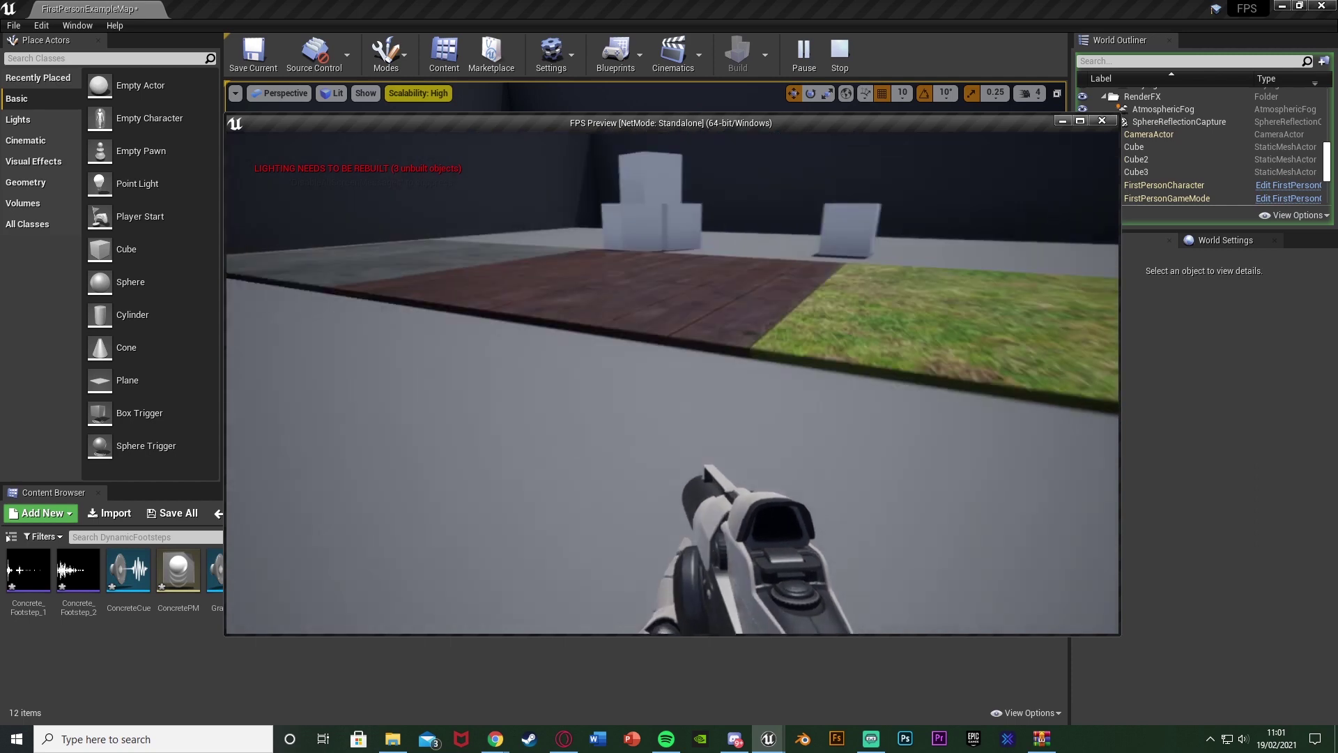
pyautogui.press('w')
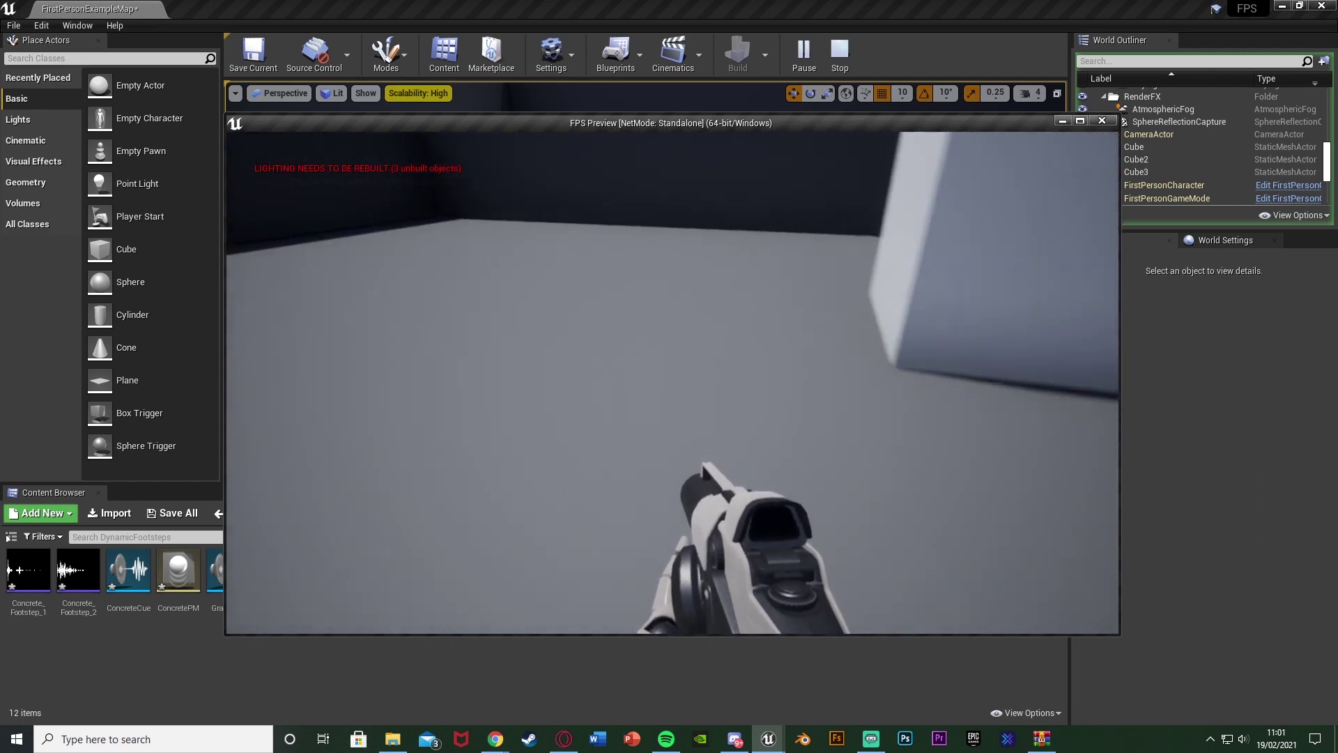
pyautogui.press('w')
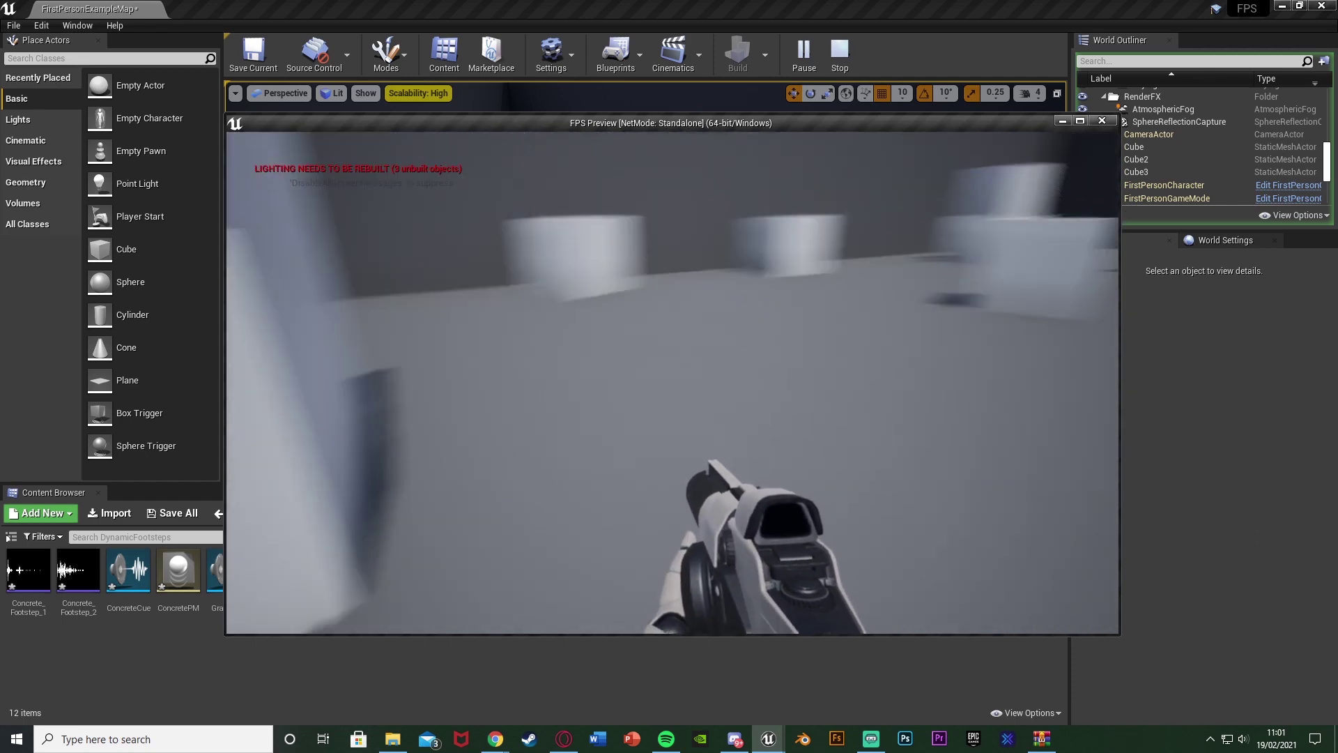
pyautogui.press('w')
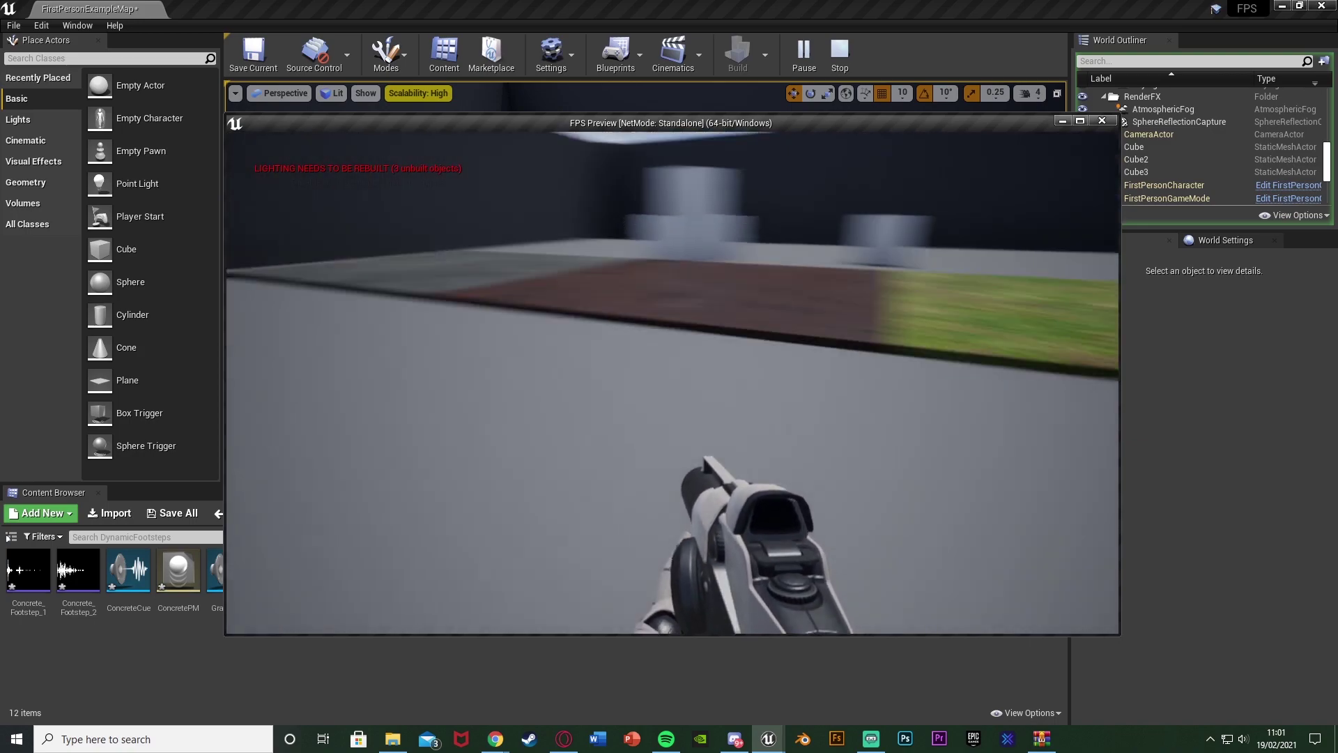
pyautogui.press('w')
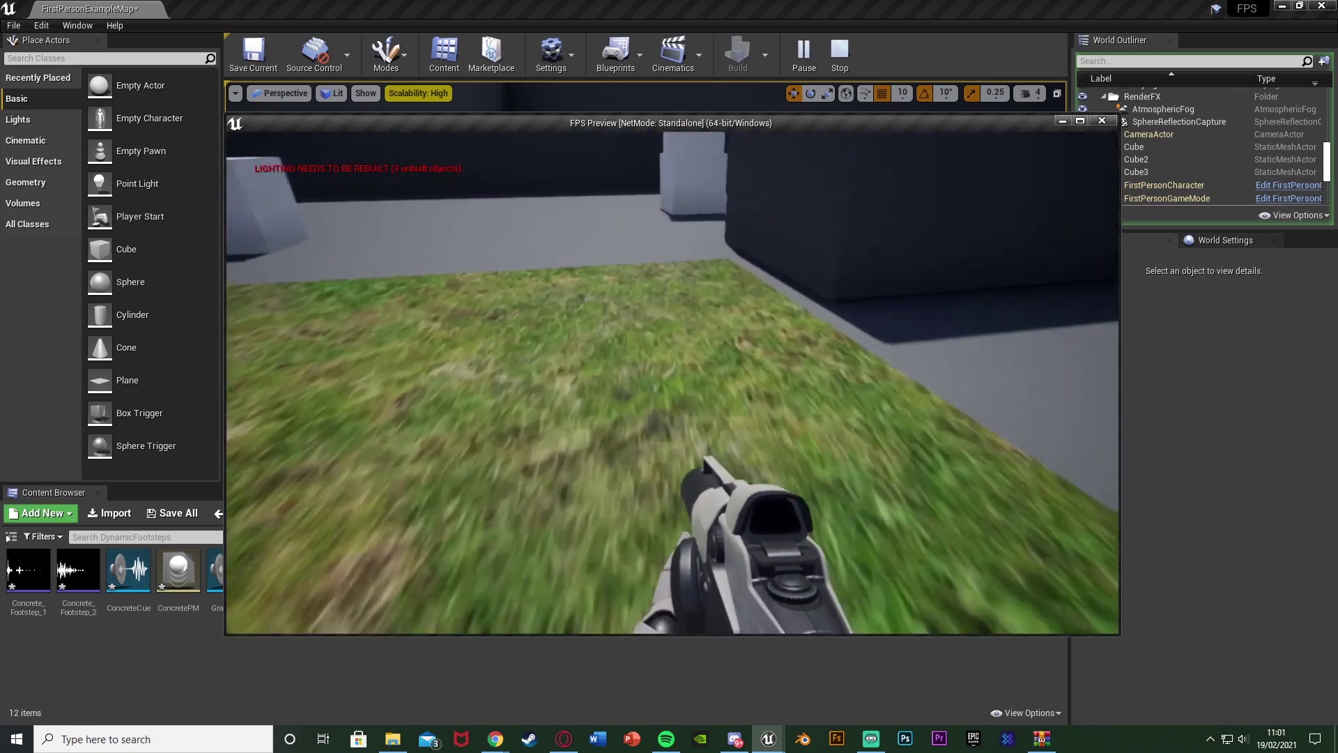
pyautogui.press('w')
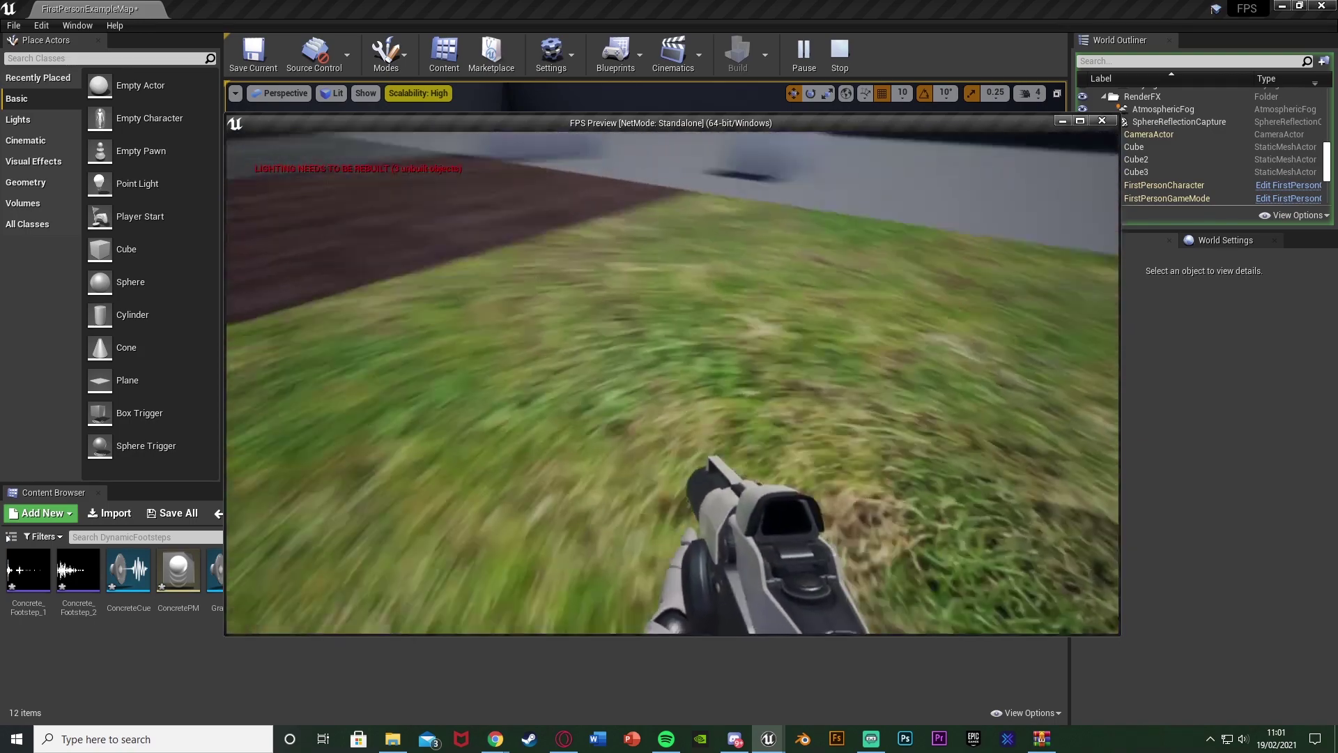
pyautogui.press('w')
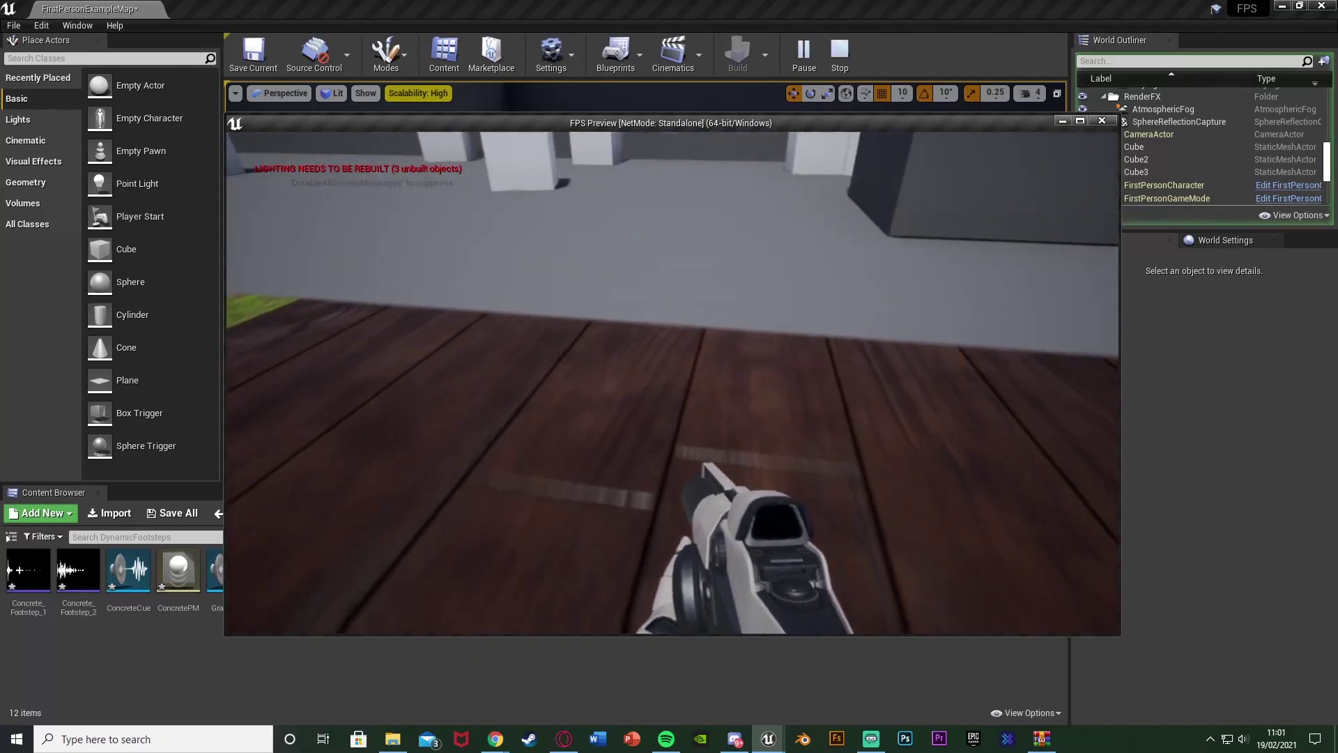
pyautogui.press('w')
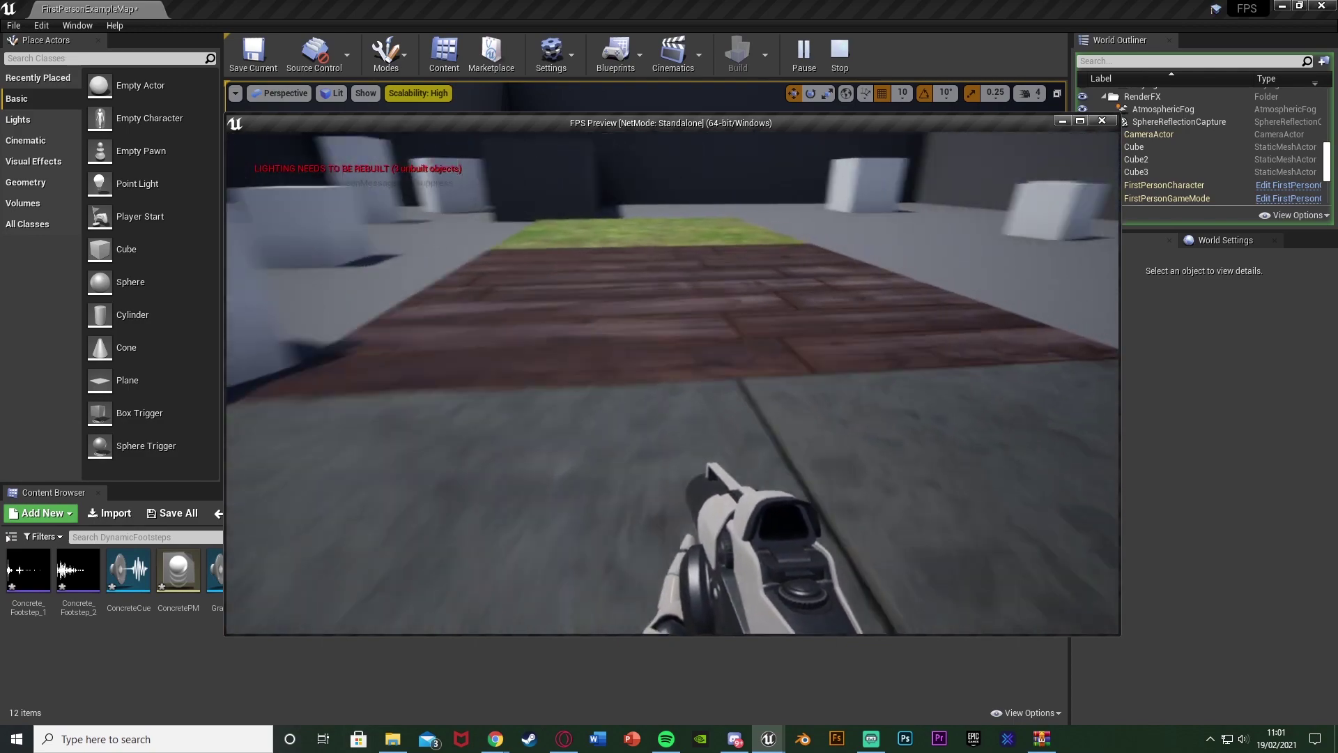
pyautogui.press('w')
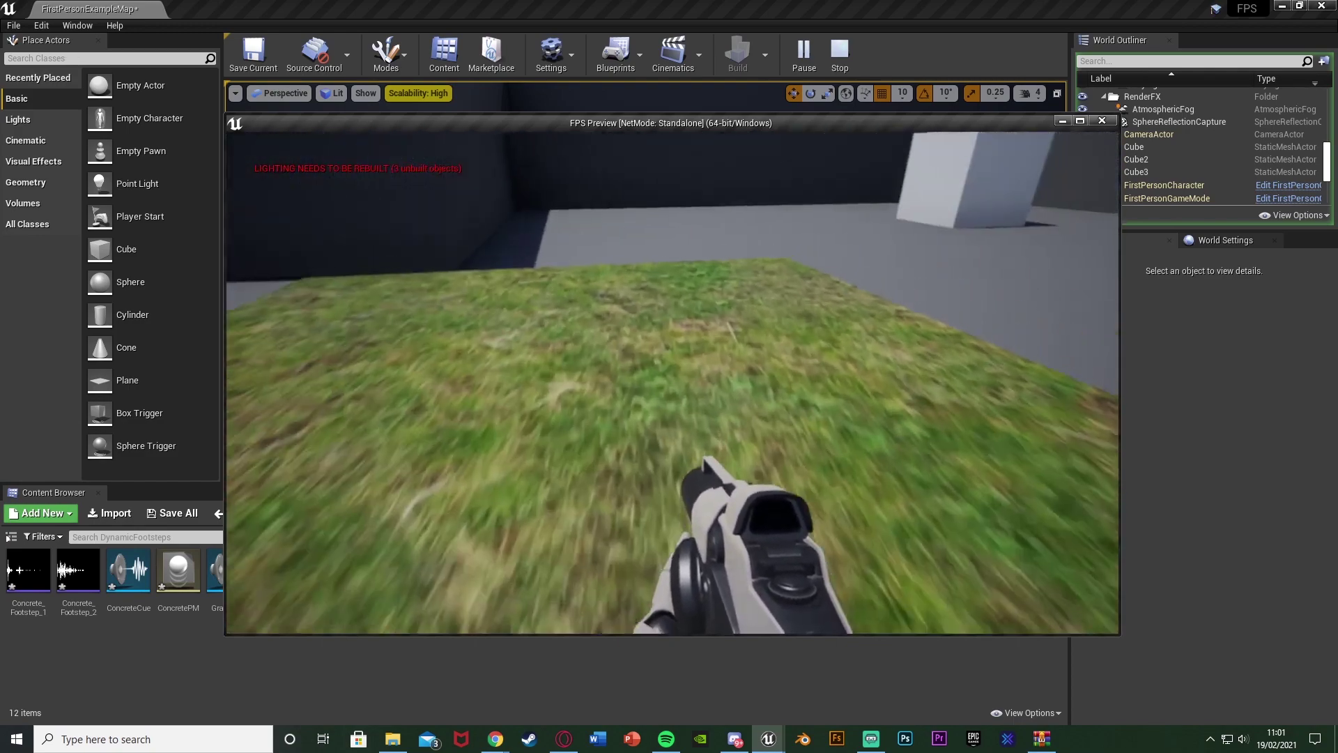
pyautogui.press('w')
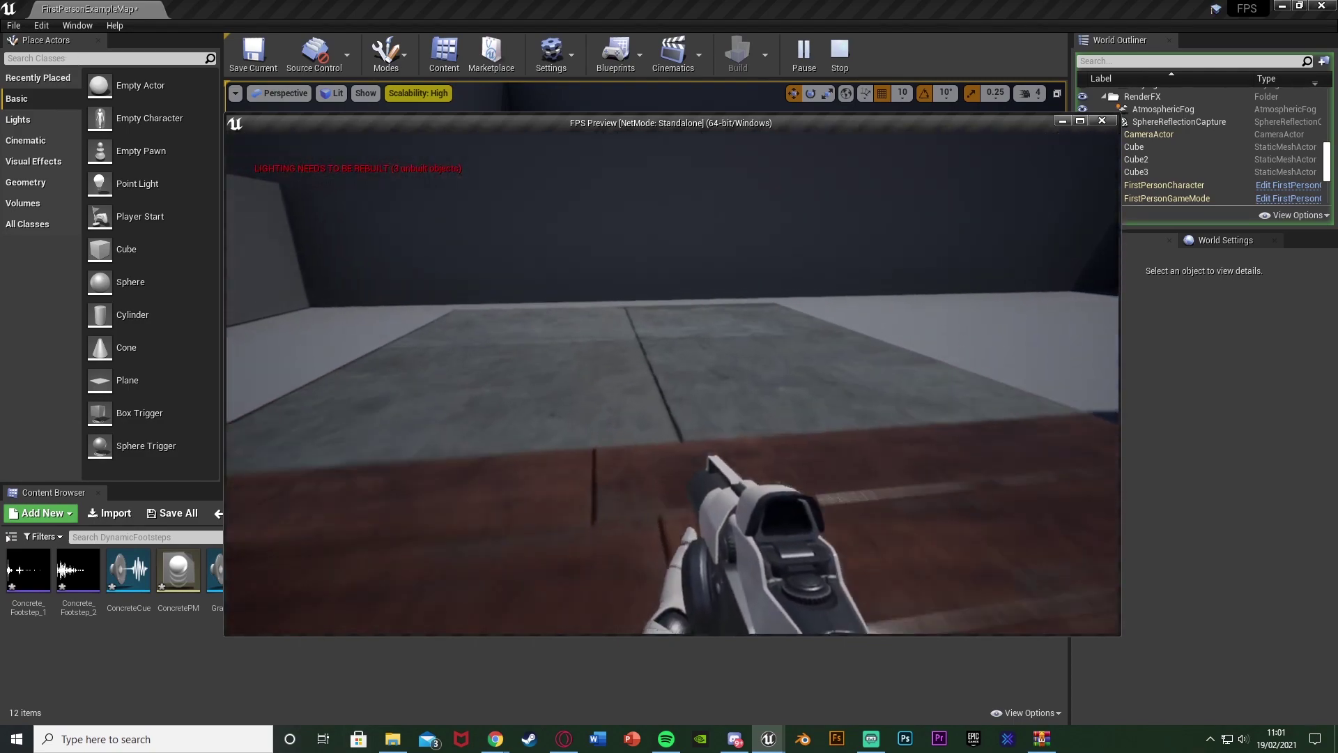
pyautogui.press('w')
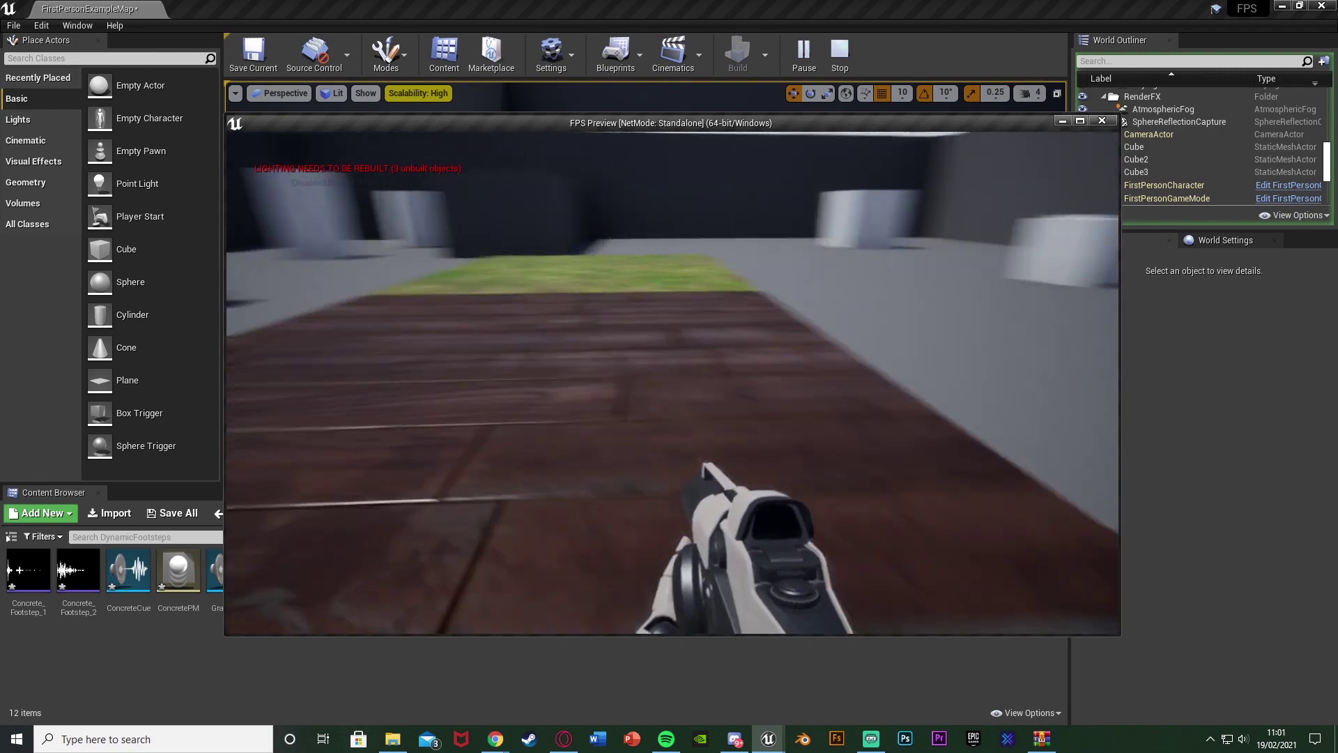
pyautogui.press('w')
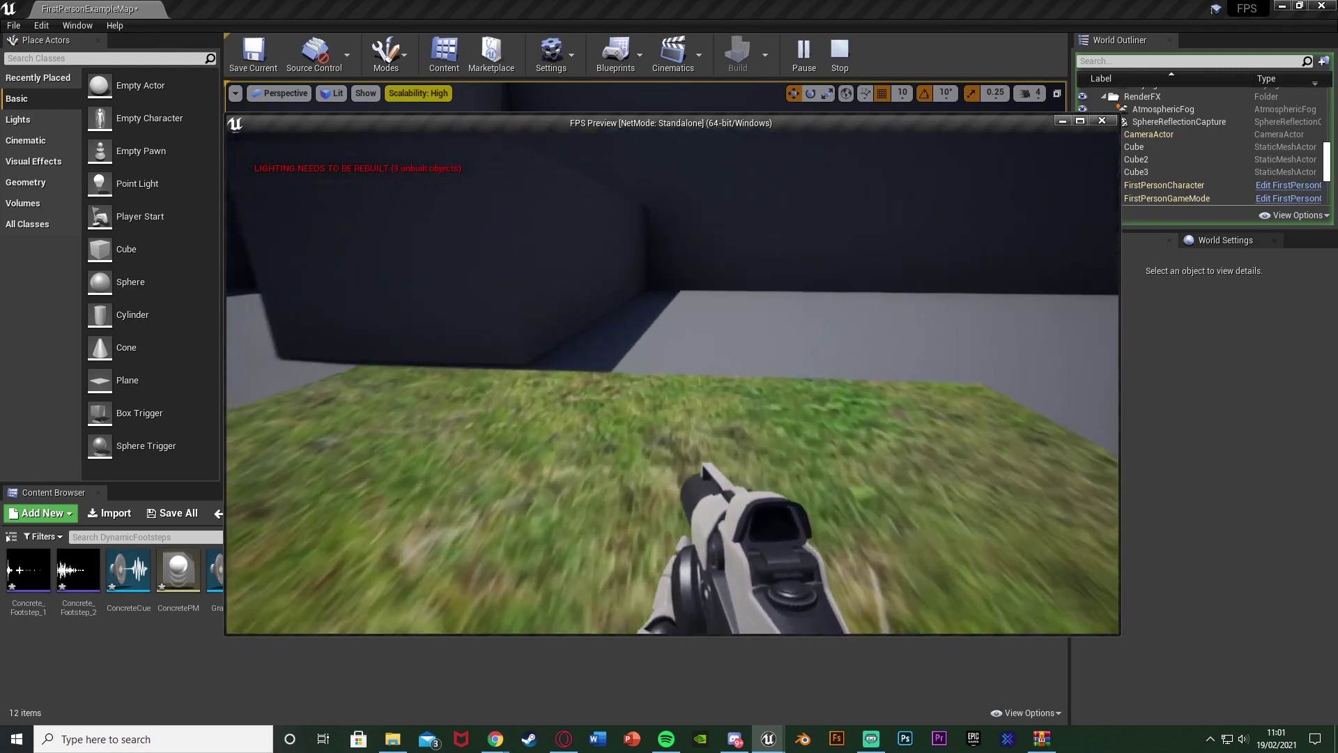
pyautogui.press('w')
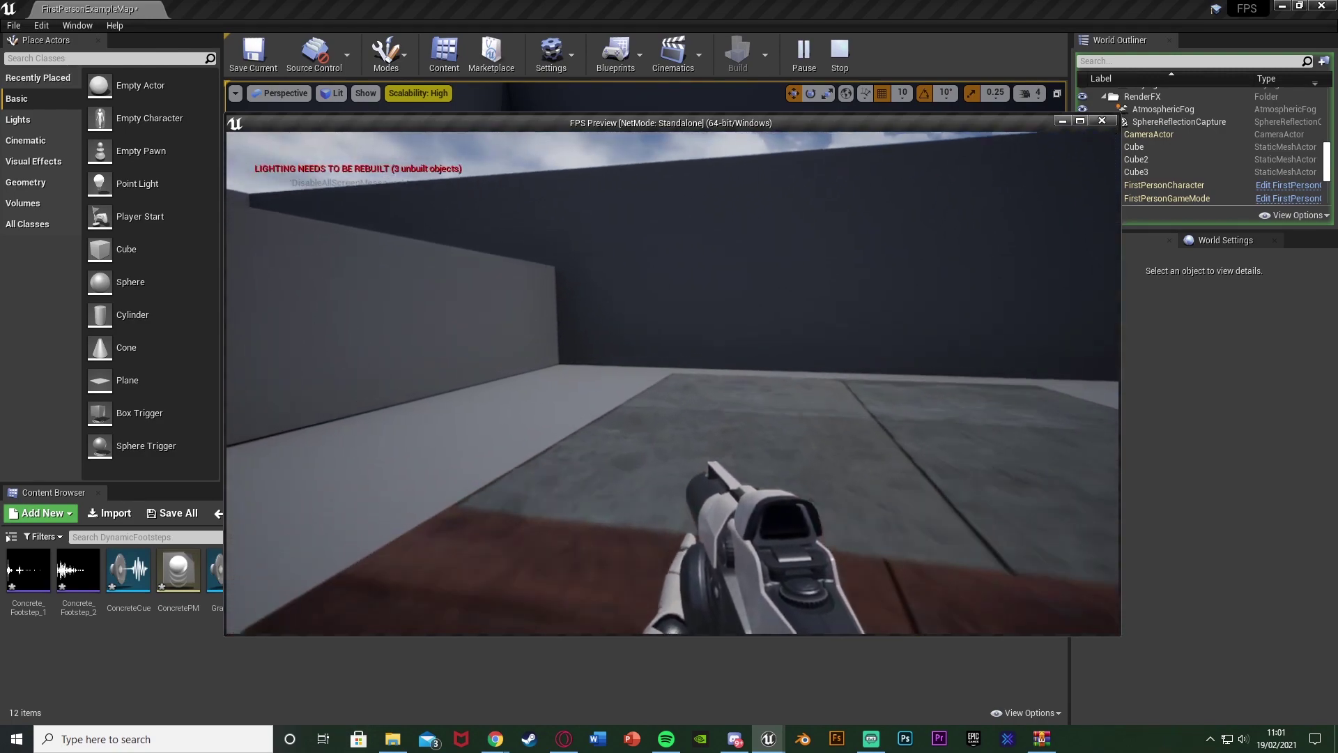
pyautogui.press('w')
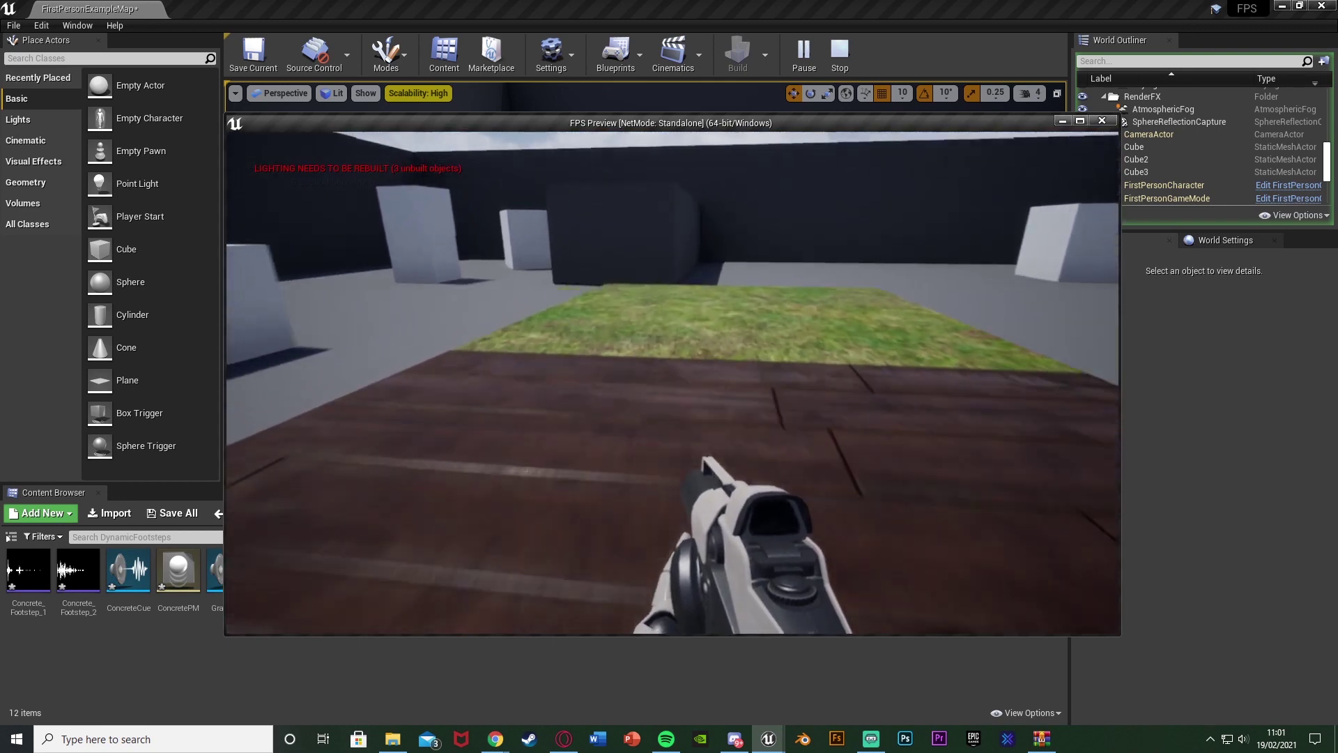
pyautogui.press('w')
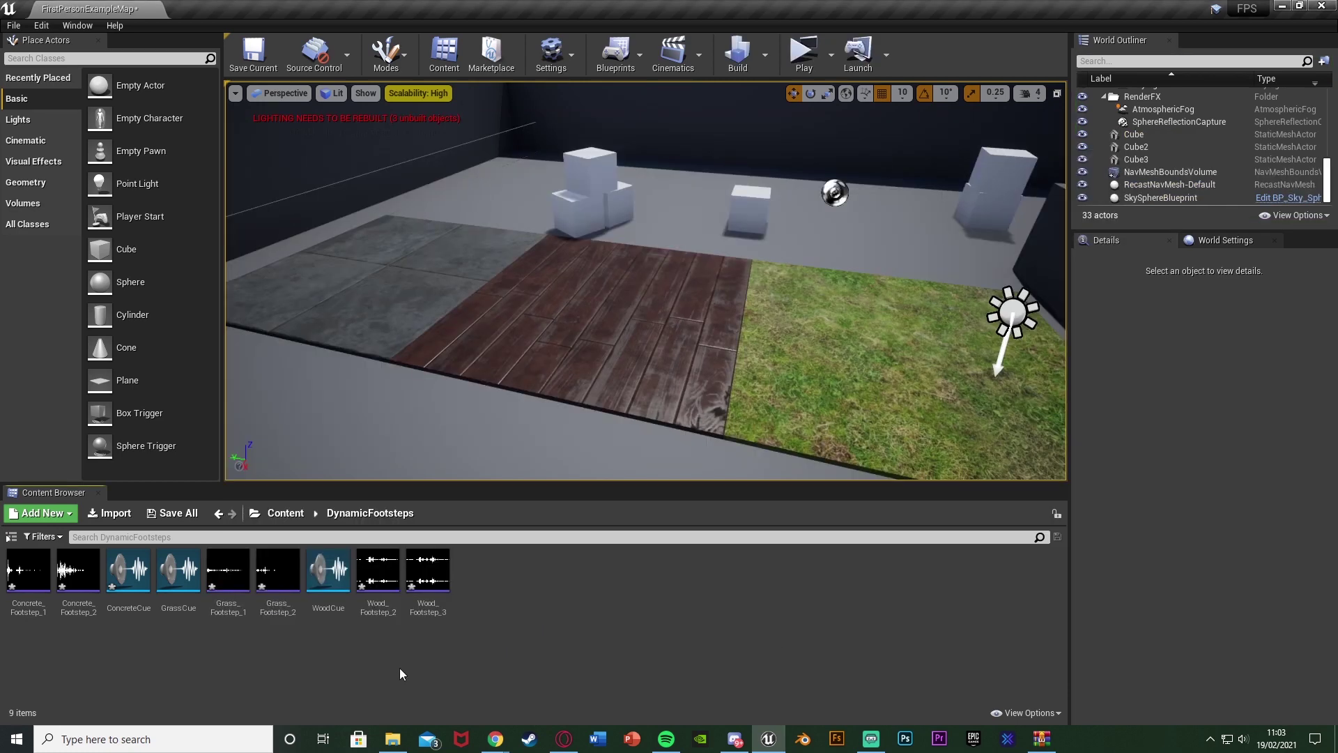
# - Delete the WoodCue, GrassCue and ConcreteCue sound cues from the DynamicFootsteps folder
pyautogui.click(328, 570)
pyautogui.keyDown('ctrl'); pyautogui.click(178, 570); pyautogui.keyUp('ctrl')
pyautogui.keyDown('ctrl'); pyautogui.click(145, 613); pyautogui.keyUp('ctrl')
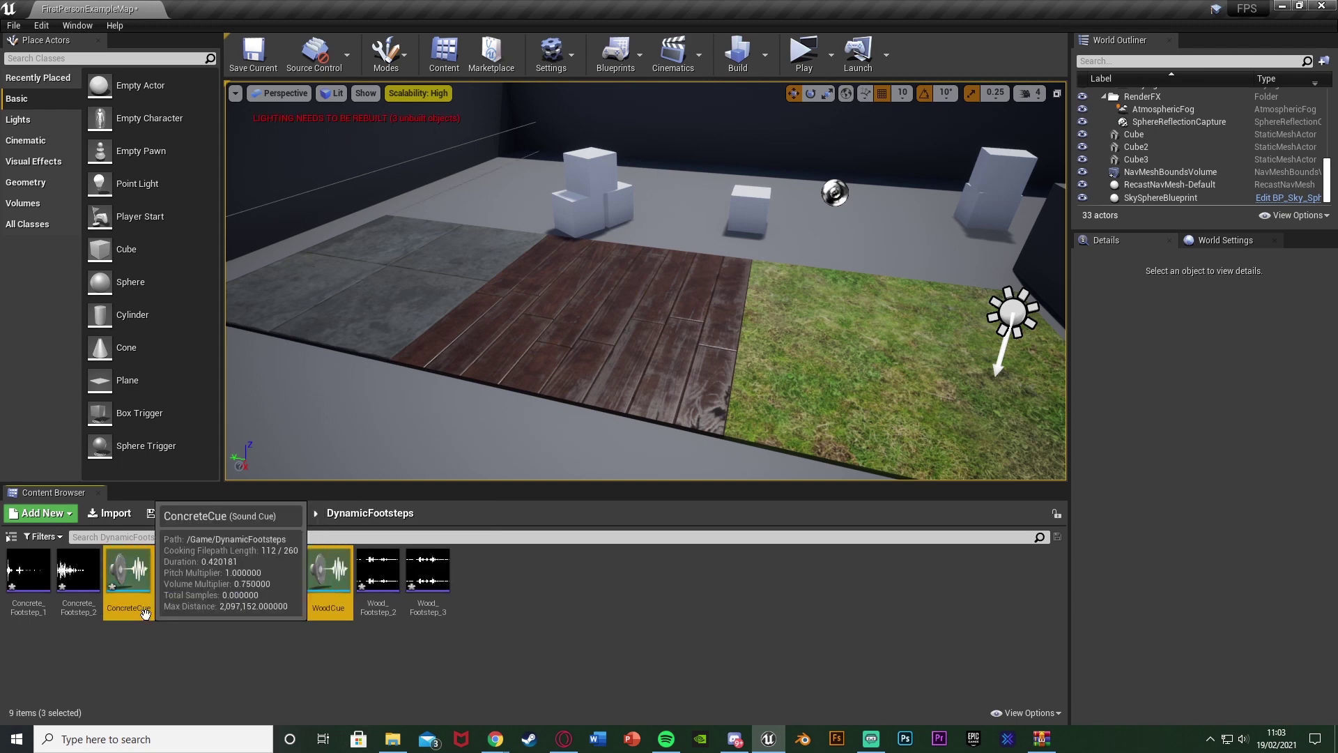
pyautogui.press('Delete')
pyautogui.click(580, 587)
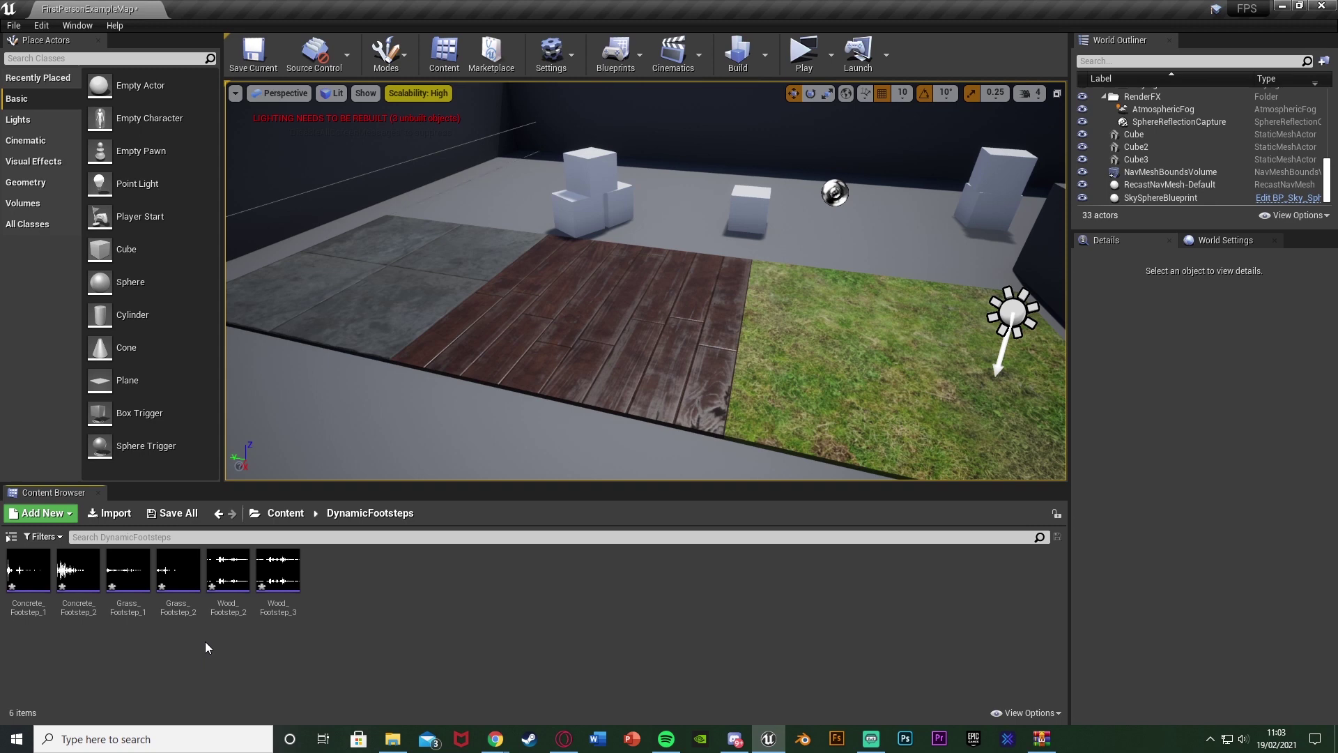
# - Preview the imported concrete, grass and wood footstep sound waves in the DynamicFootsteps folder
pyautogui.click(31, 573)
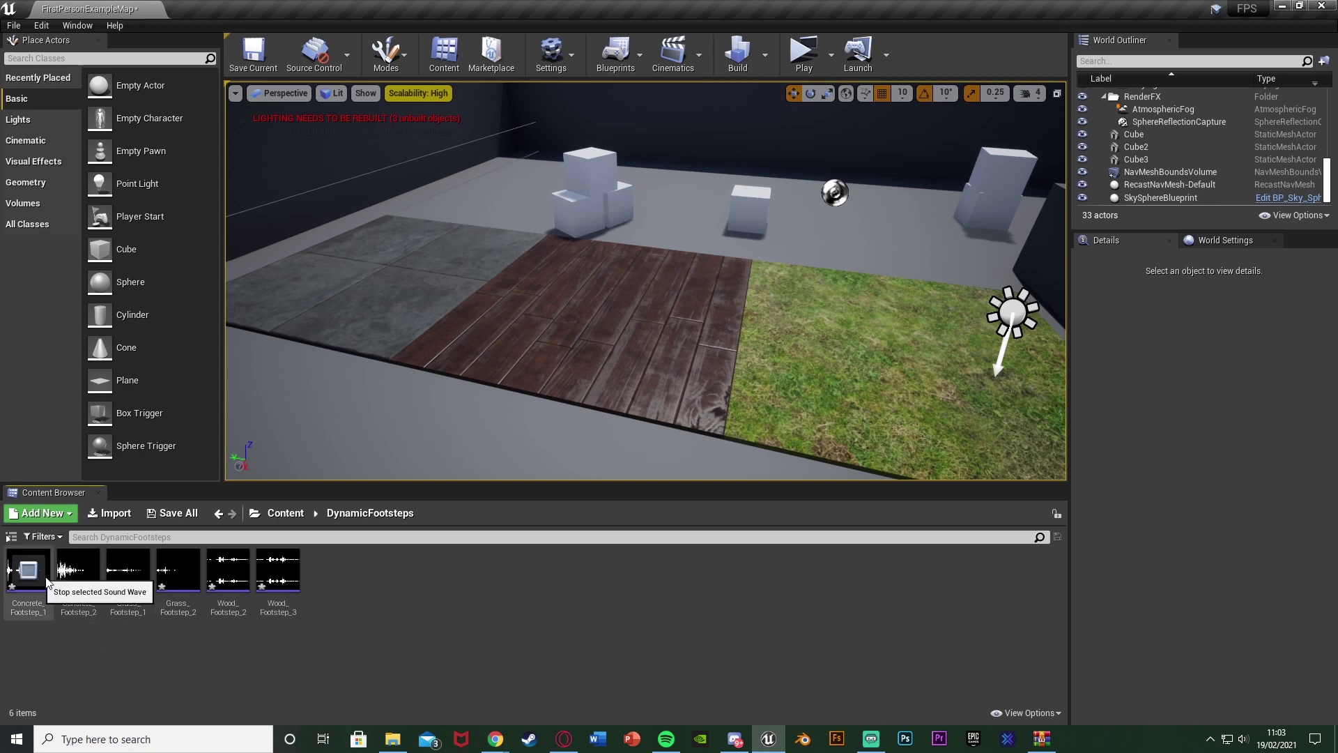
pyautogui.click(136, 578)
pyautogui.click(179, 582)
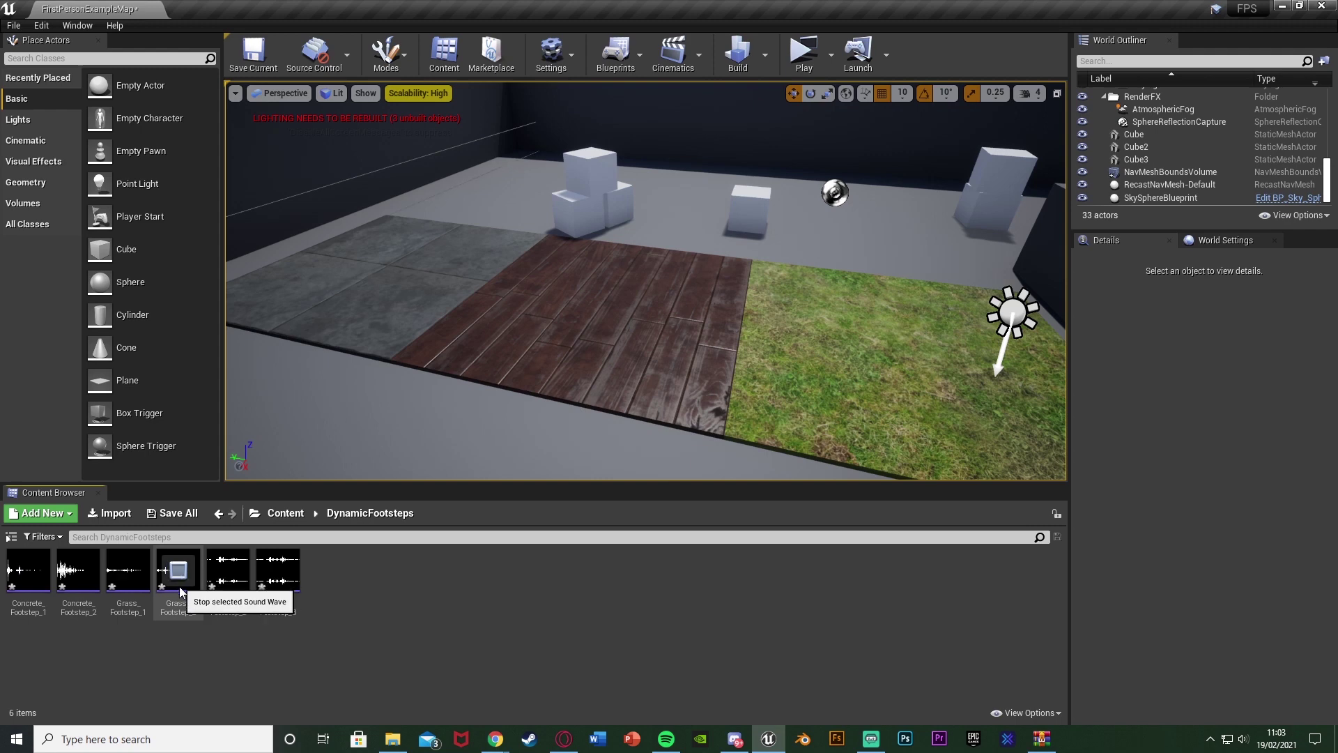
pyautogui.click(240, 582)
pyautogui.click(277, 578)
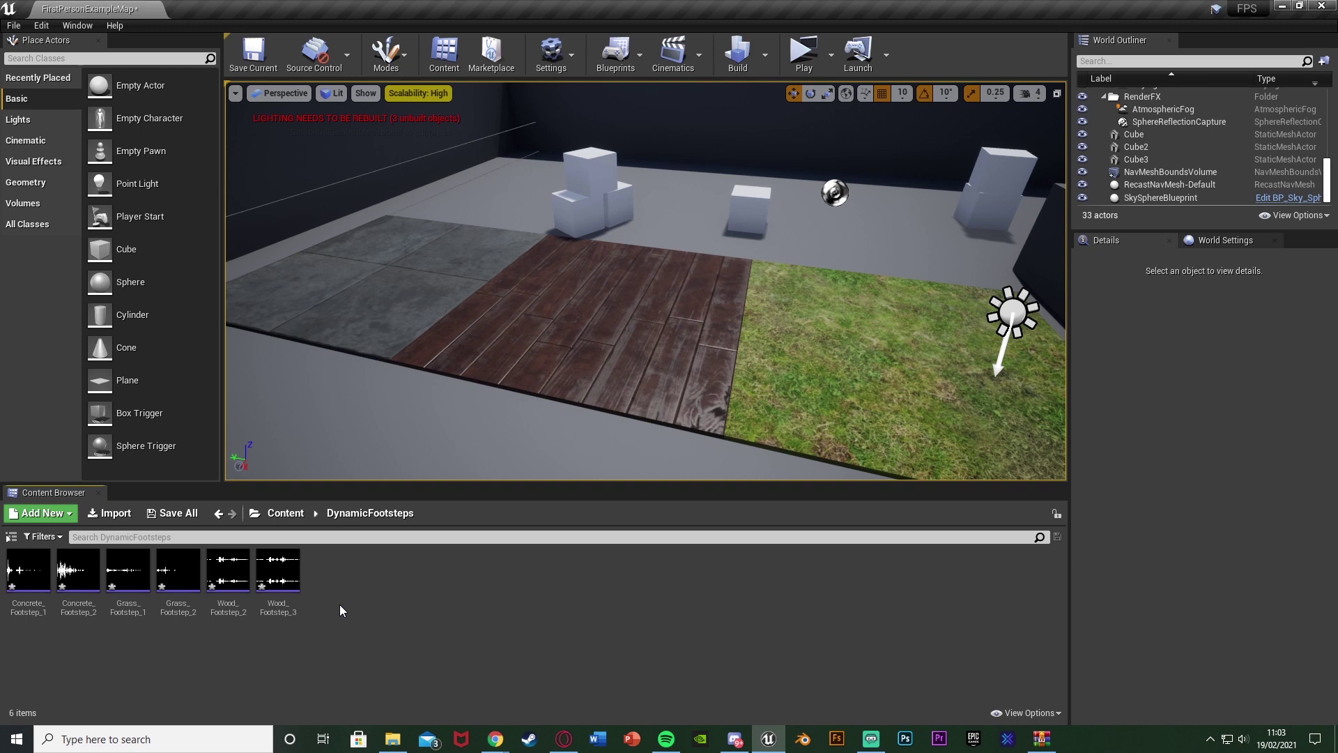
# - Create a Sound Cue named ConreteCue in the DynamicFootsteps folder and open it for editing
pyautogui.moveTo(272, 615)
pyautogui.rightClick(374, 636)
pyautogui.moveTo(393, 608)
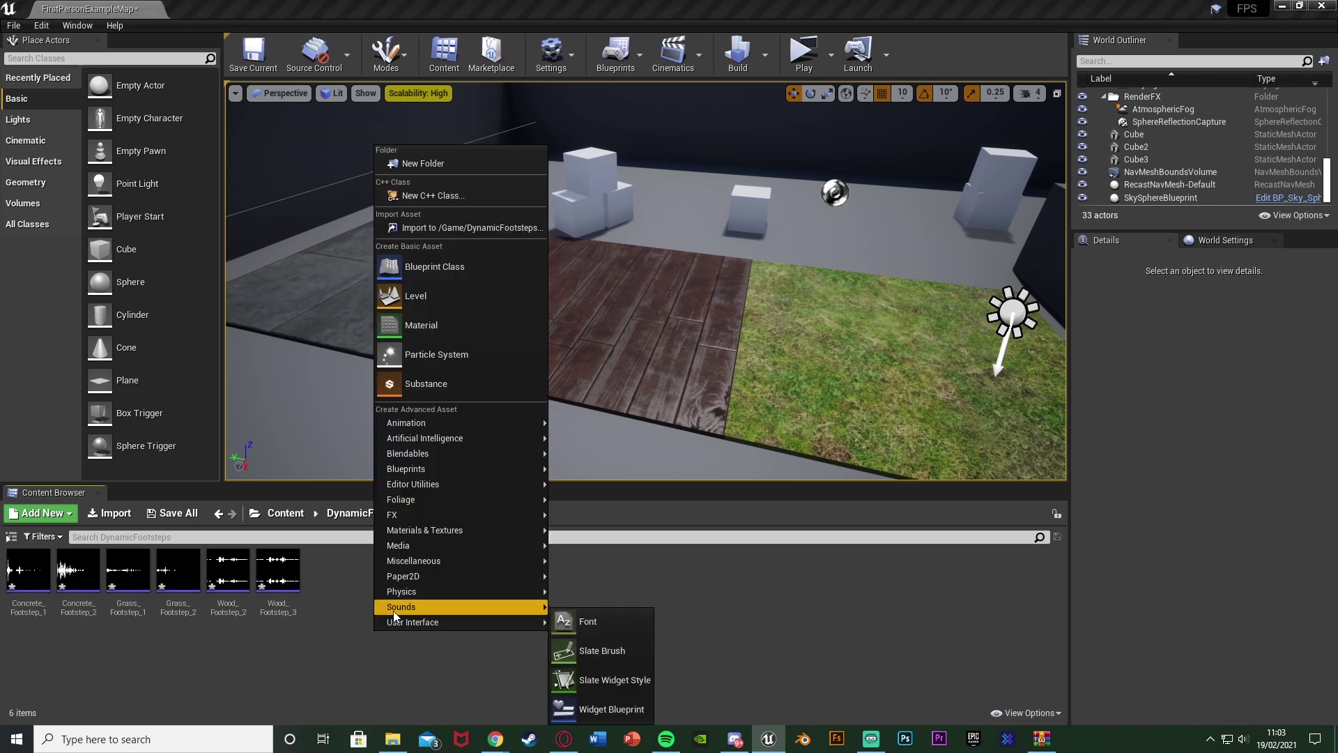
pyautogui.click(596, 610)
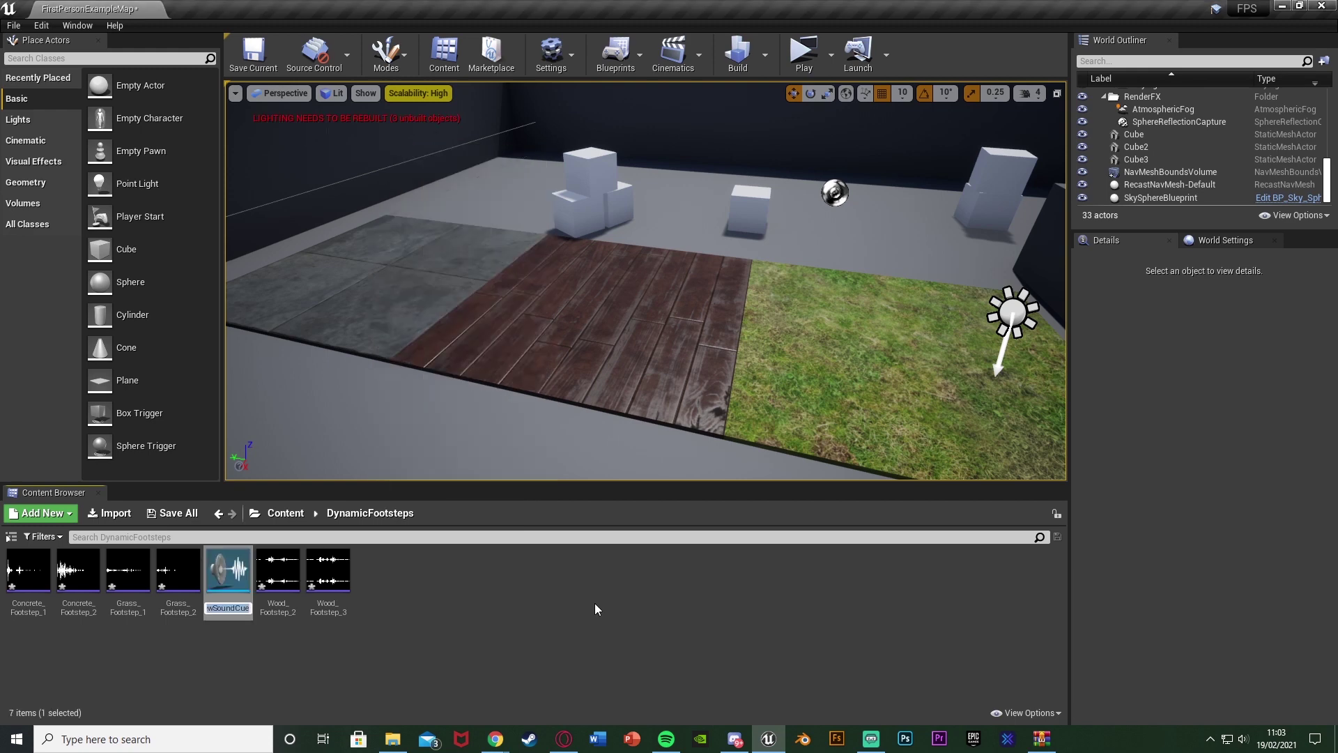
pyautogui.write('ConreteCue')
pyautogui.press('Return')
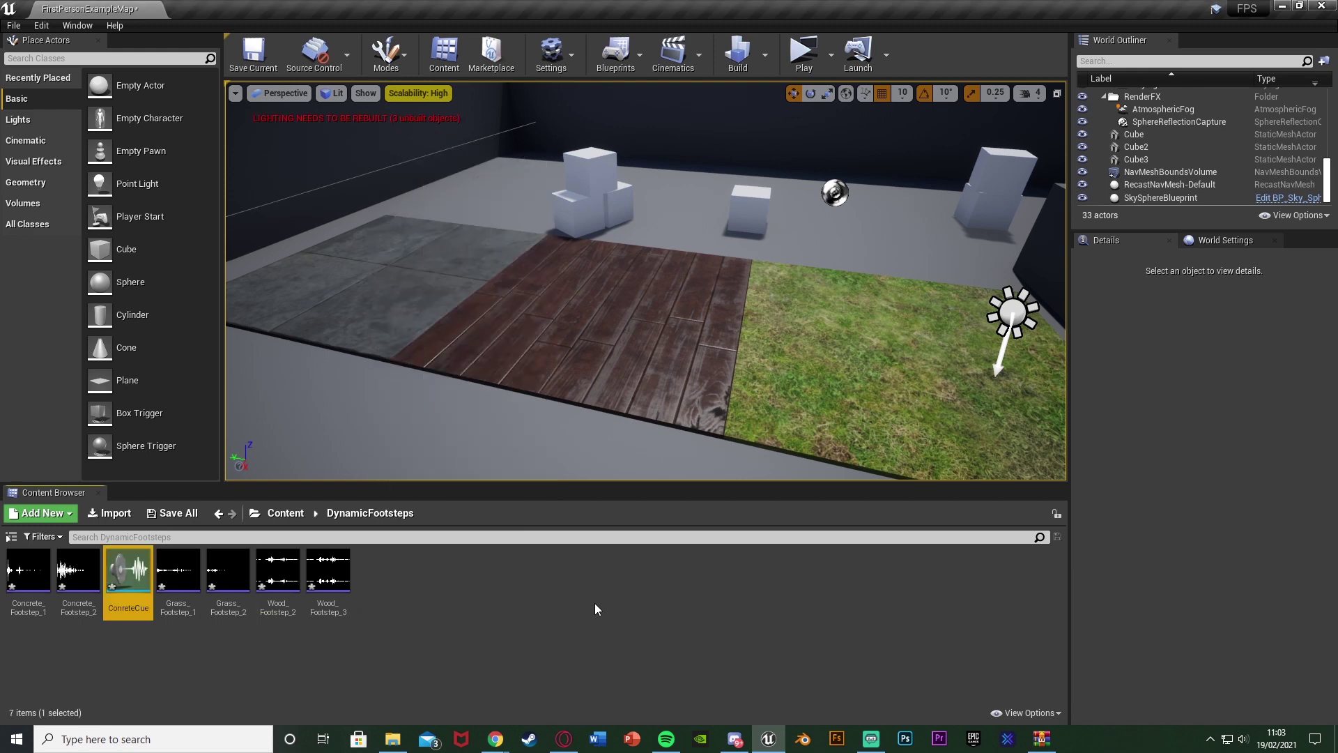
# - Add Concrete_Footstep_1 and Concrete_Footstep_2 to the cue graph as wave players, placed ahead of the Output node
pyautogui.doubleClick(568, 6)
pyautogui.click(32, 596)
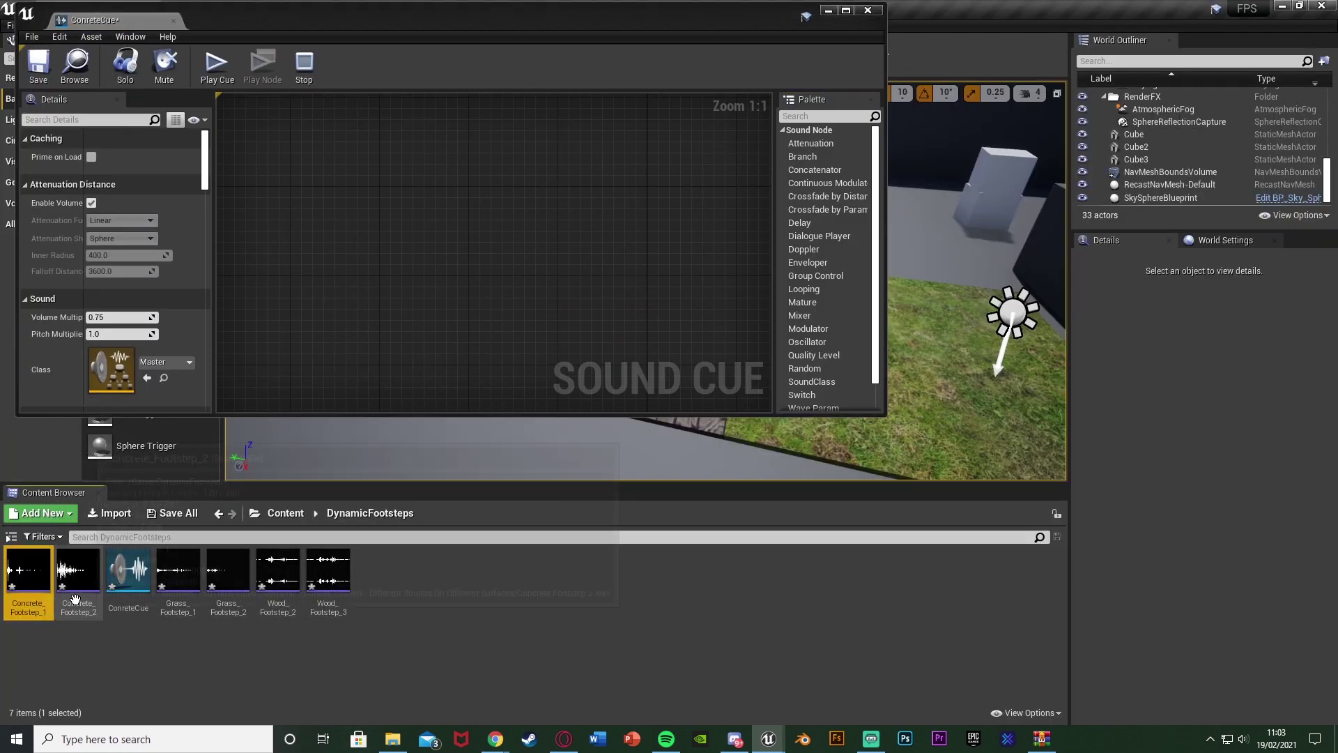
pyautogui.keyDown('shift'); pyautogui.click(75, 598); pyautogui.keyUp('shift')
pyautogui.moveTo(74, 598); pyautogui.dragTo(293, 242)
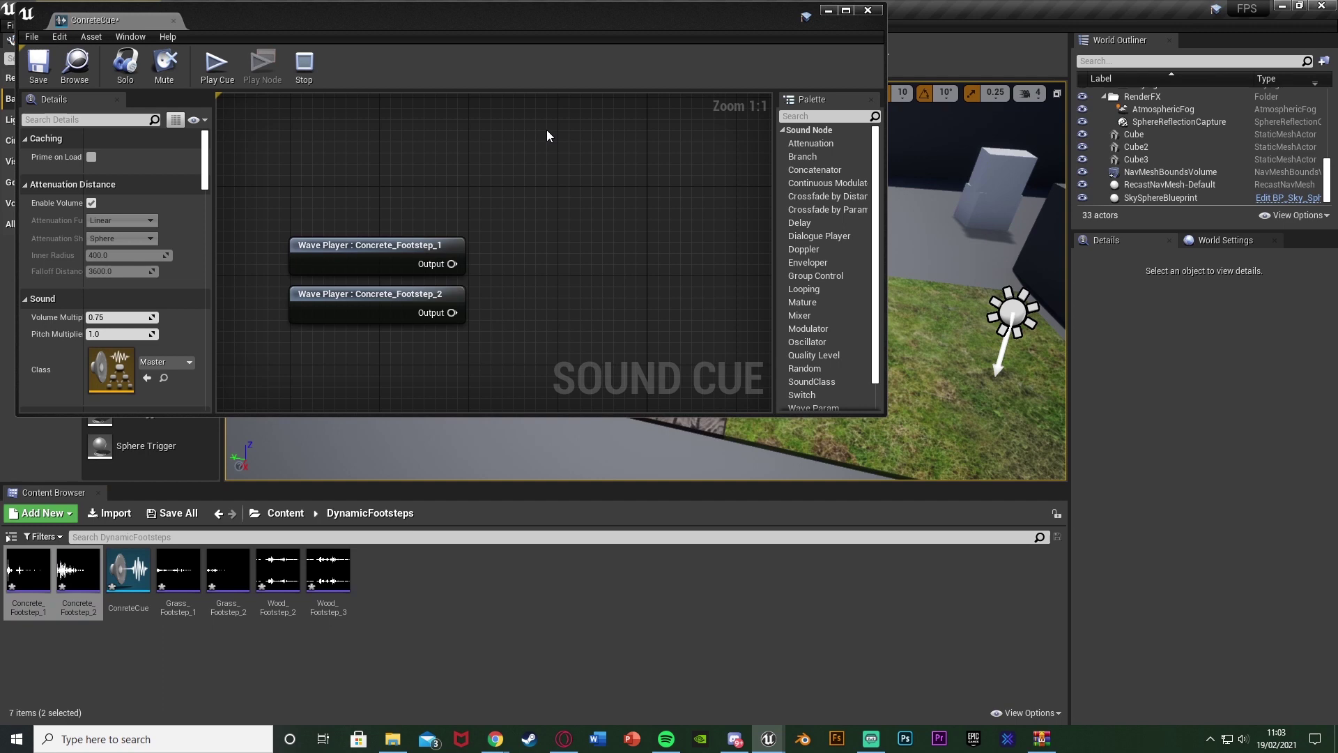
pyautogui.doubleClick(588, 20)
pyautogui.moveTo(486, 398); pyautogui.dragTo(362, 426)
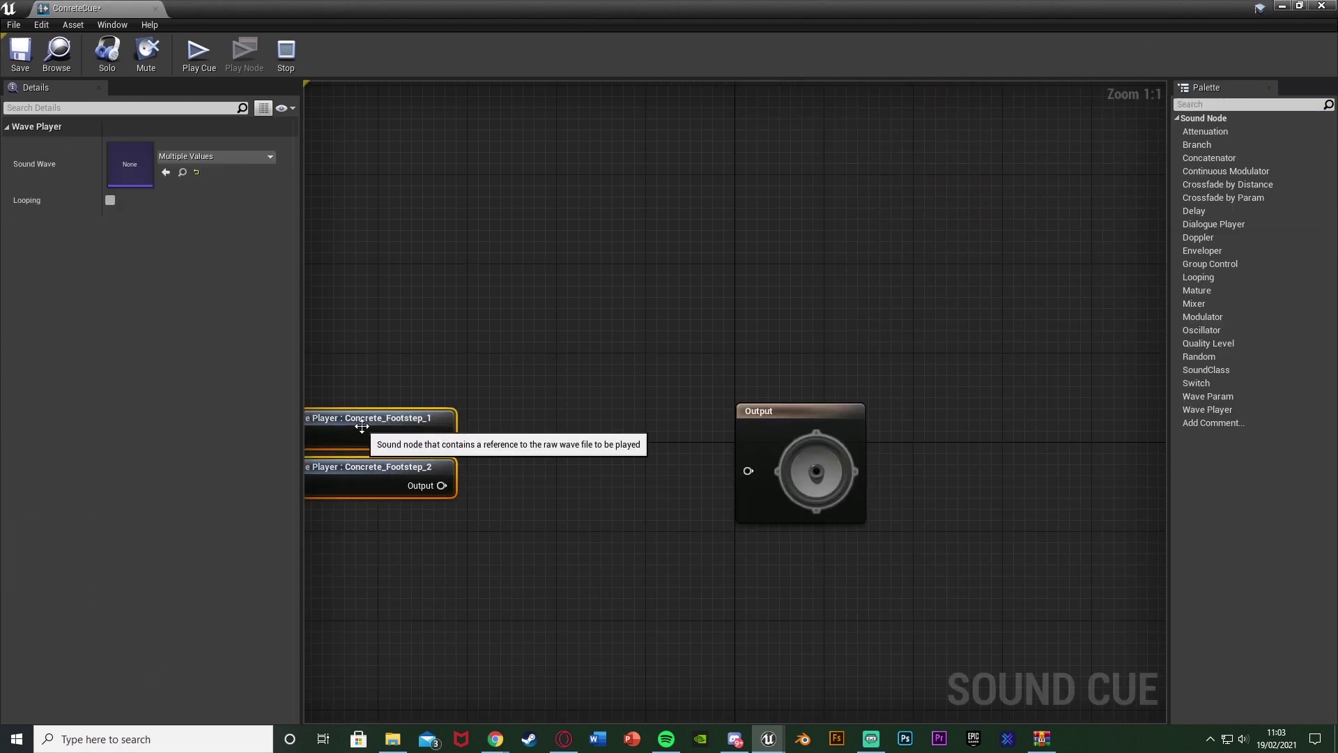
# - Route both concrete wave players through a Random node and a Modulator node into the cue's Output
pyautogui.moveTo(501, 404); pyautogui.dragTo(641, 434)
pyautogui.write('random')
pyautogui.press('Return')
pyautogui.write('modulator')
pyautogui.press('Return')
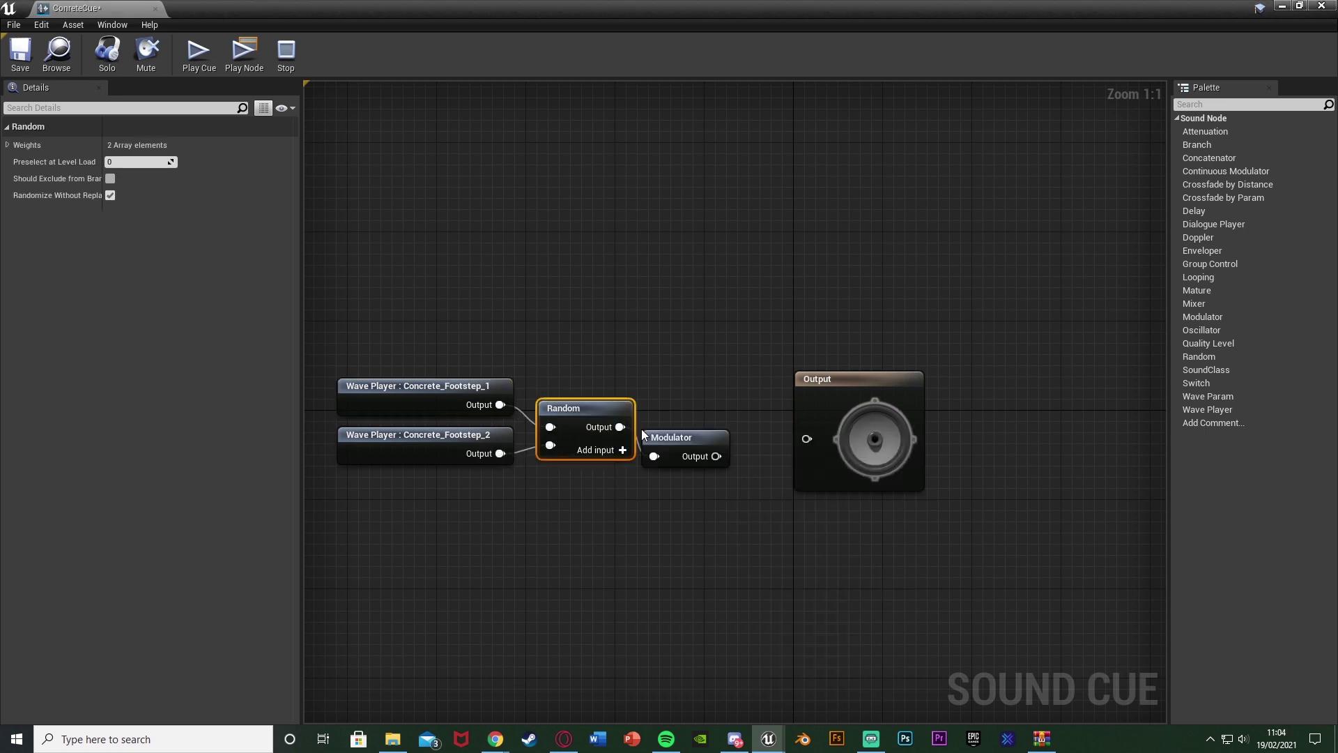
pyautogui.moveTo(712, 427); pyautogui.dragTo(807, 438)
# - Line up the wave player, Random and Modulator nodes with the Output node and preview the cue
pyautogui.moveTo(448, 283); pyautogui.dragTo(688, 433)
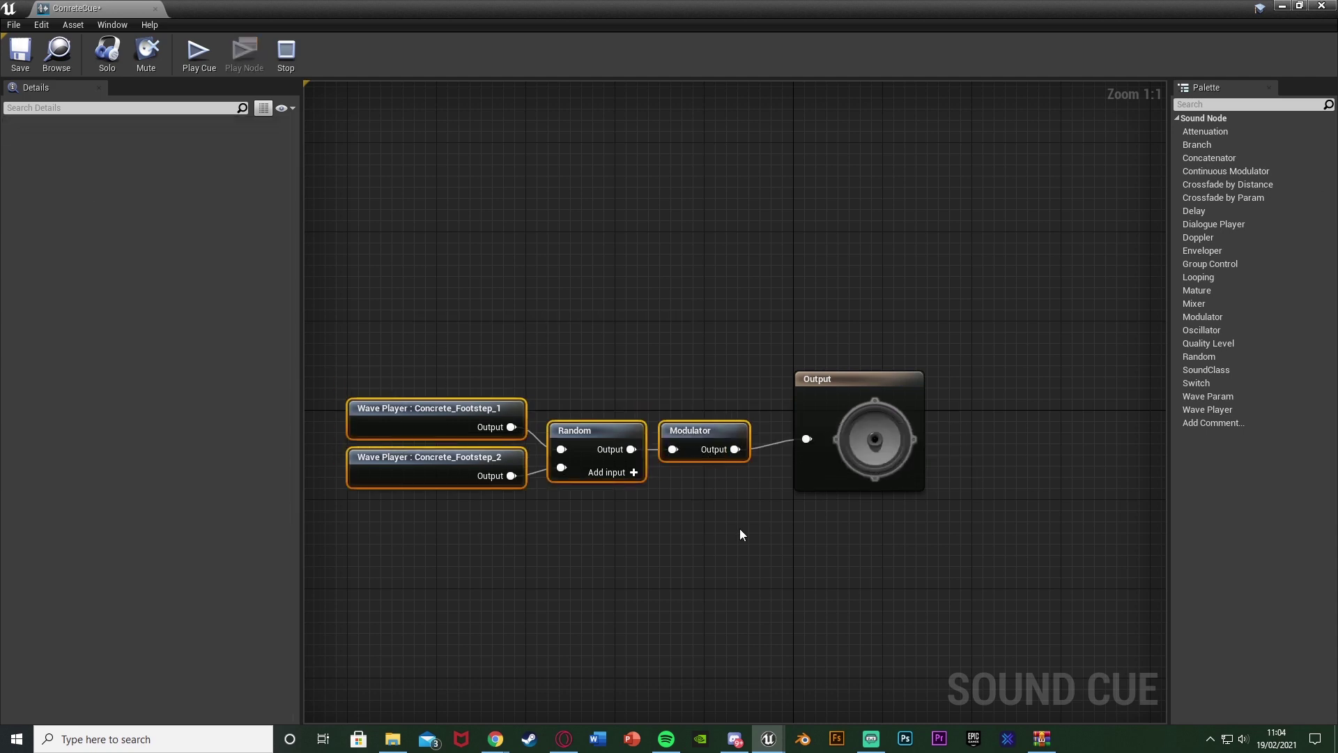
pyautogui.click(697, 489)
pyautogui.press('space')
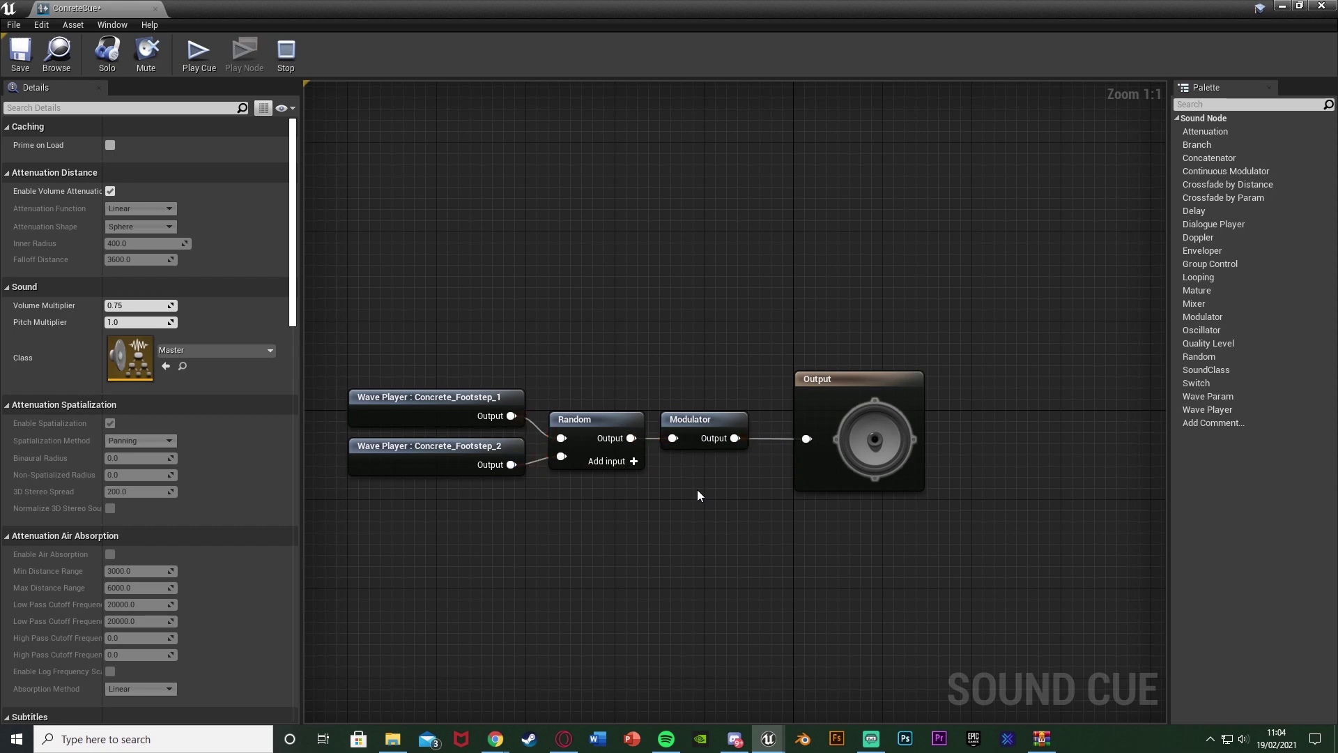
# - Close the finished concrete sound cue and return to the level editor
pyautogui.moveTo(478, 307); pyautogui.dragTo(446, 474)
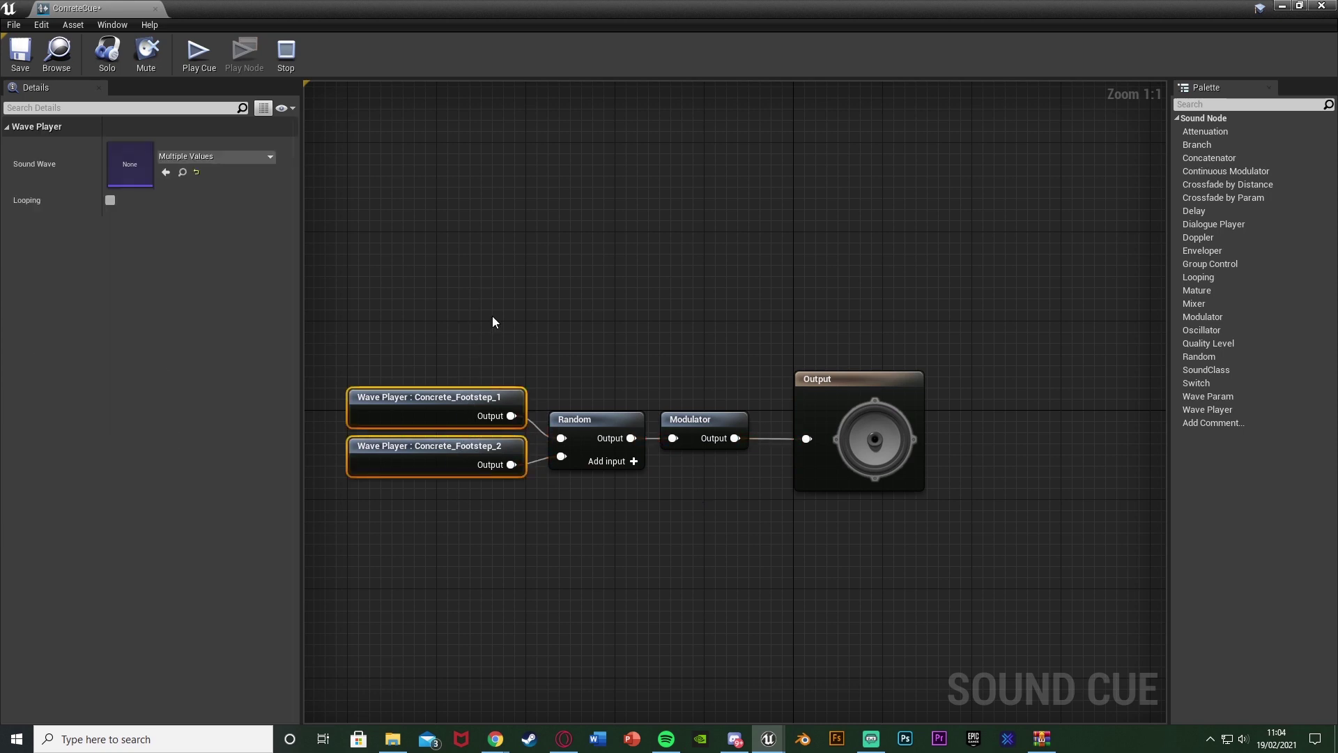
pyautogui.click(492, 316)
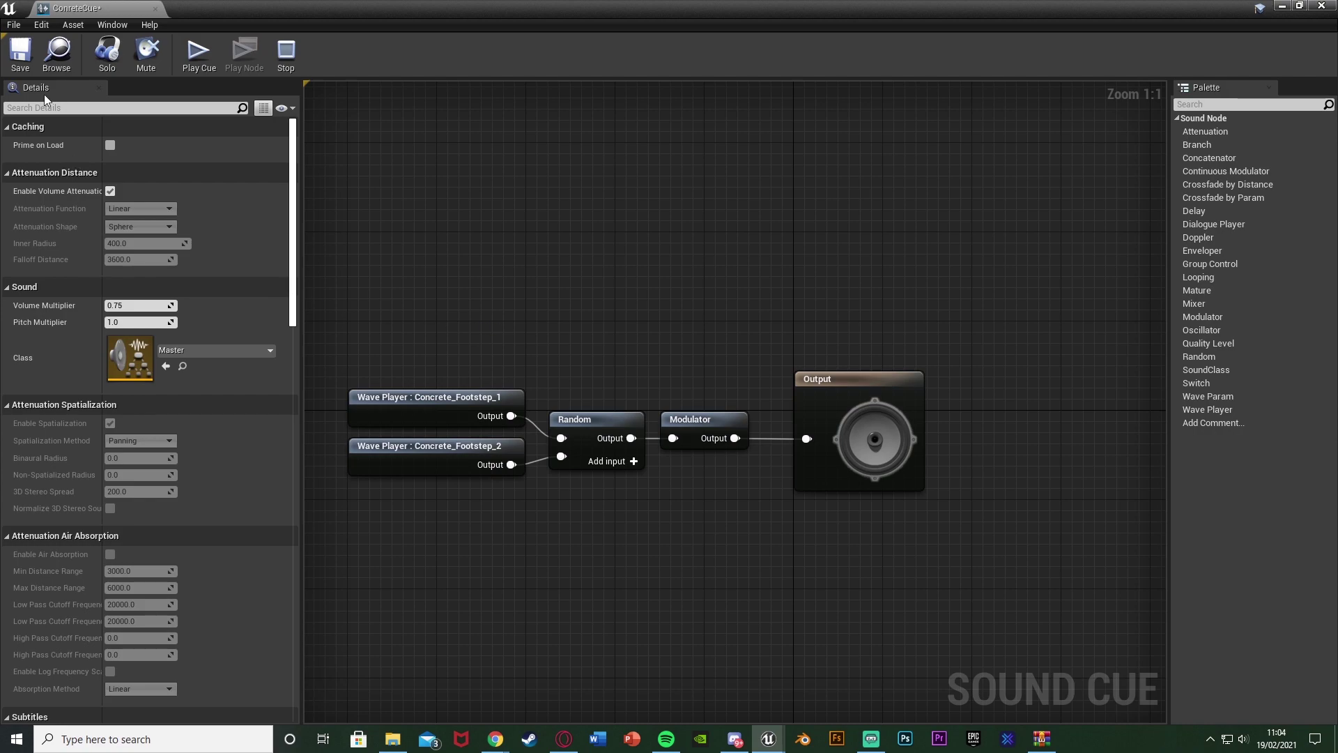
pyautogui.click(155, 8)
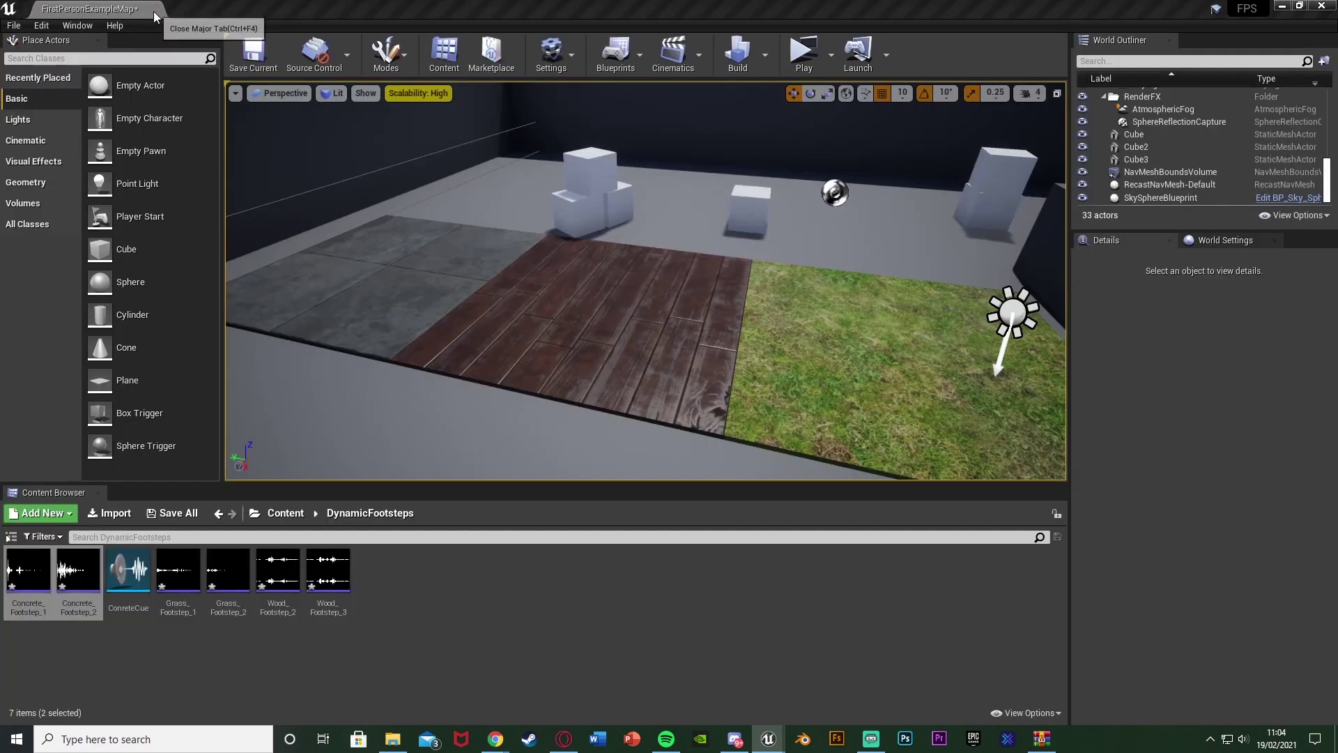
# - Duplicate the concrete sound cue in the DynamicFootsteps folder and name the copy GrassCue
pyautogui.rightClick(135, 601)
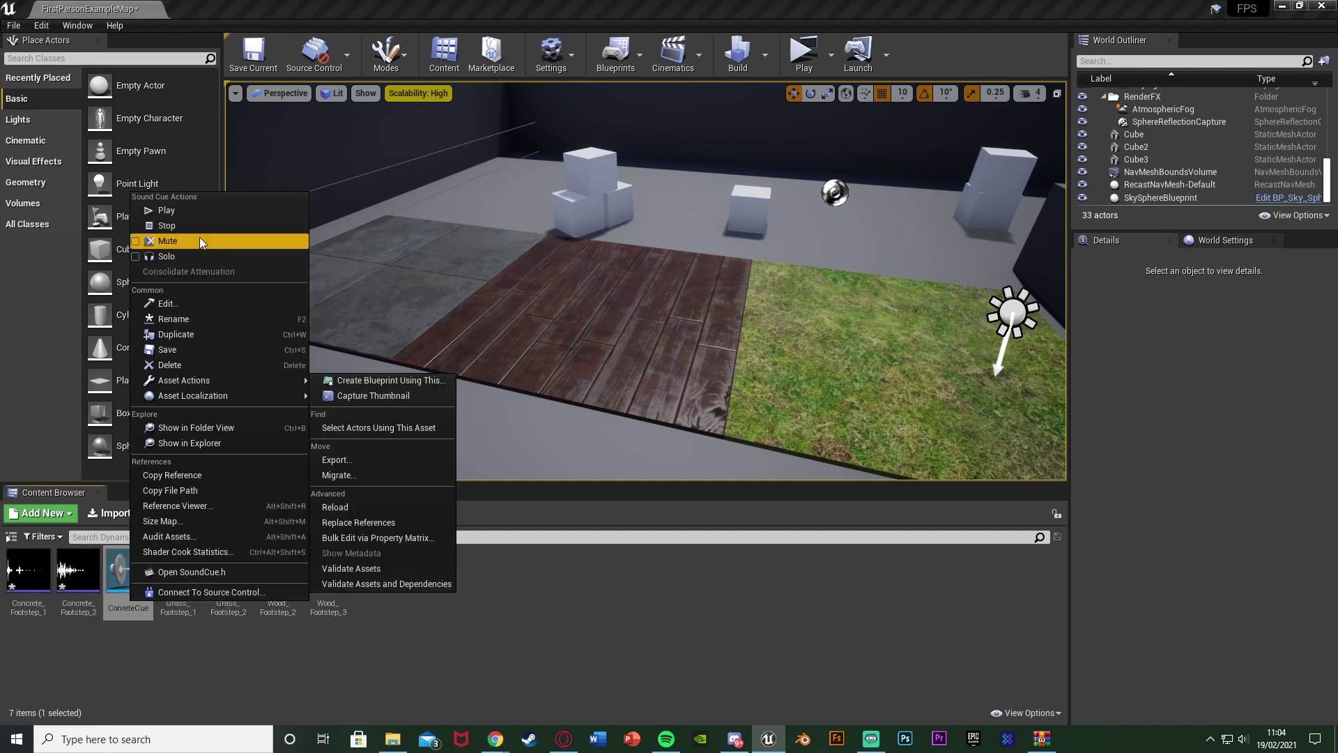
pyautogui.click(190, 335)
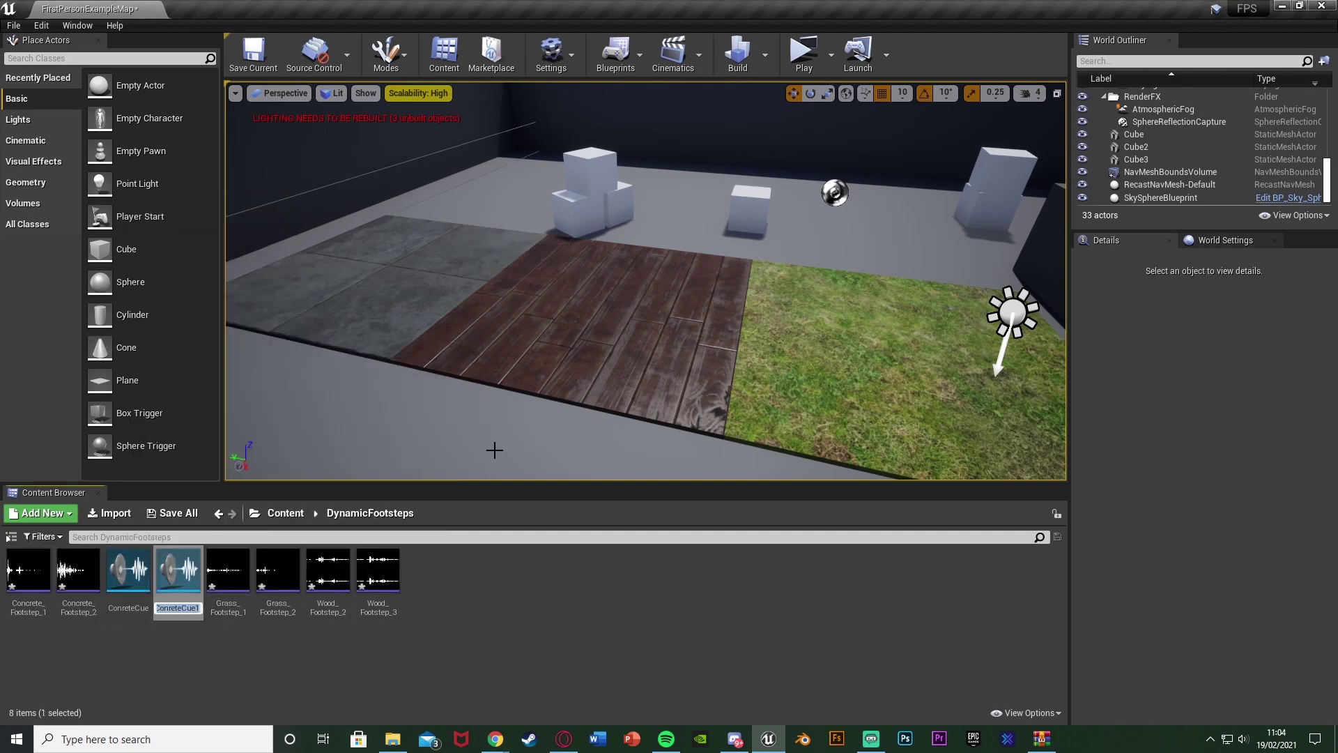
pyautogui.write('GrassCue')
pyautogui.press('Return')
# - Duplicate the GrassCue sound cue and name the copy WoodCue
pyautogui.rightClick(191, 599)
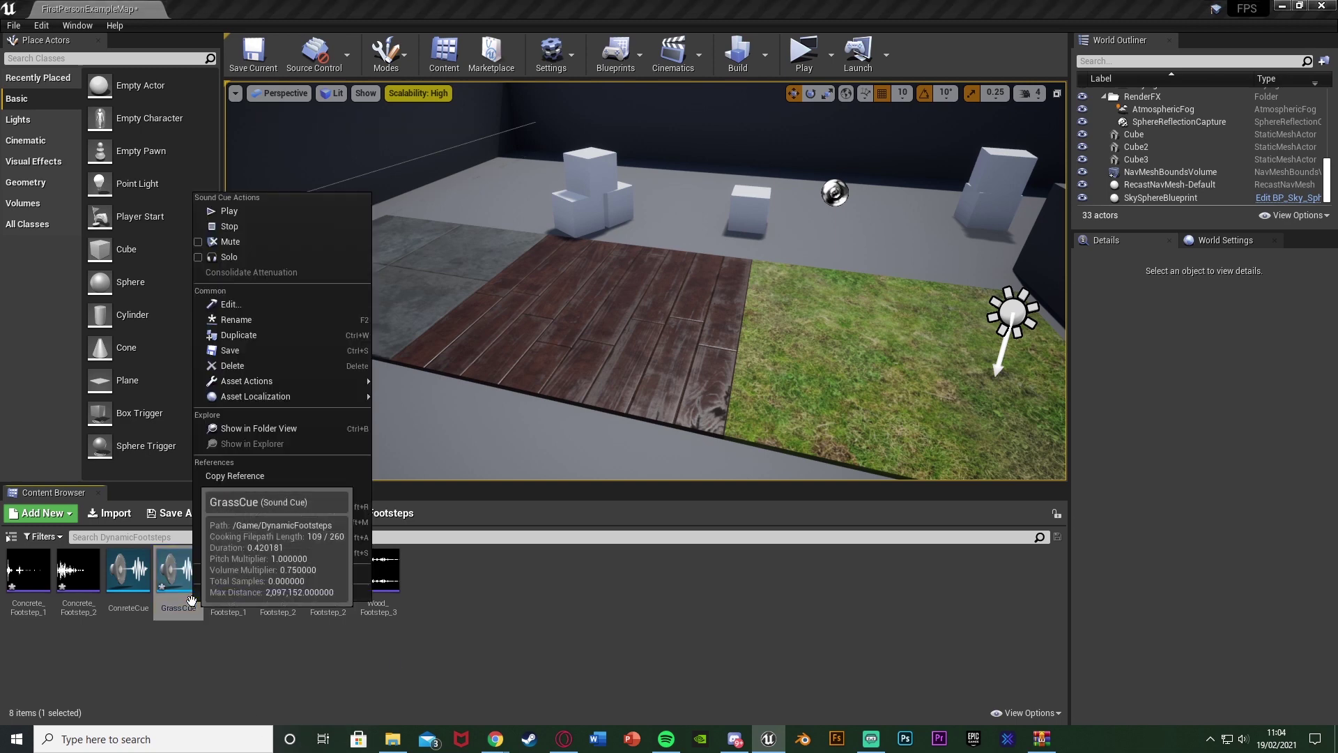
pyautogui.click(242, 334)
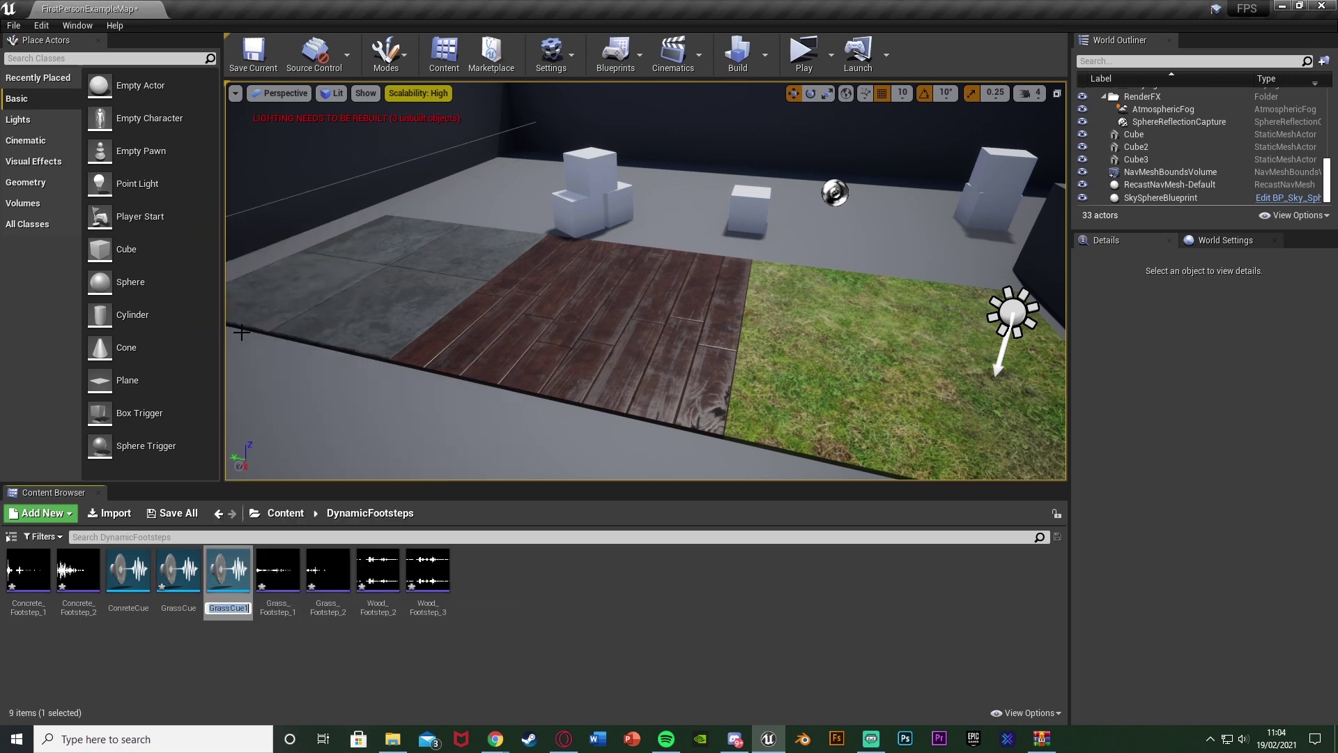
pyautogui.write('WoodCue')
pyautogui.press('Return')
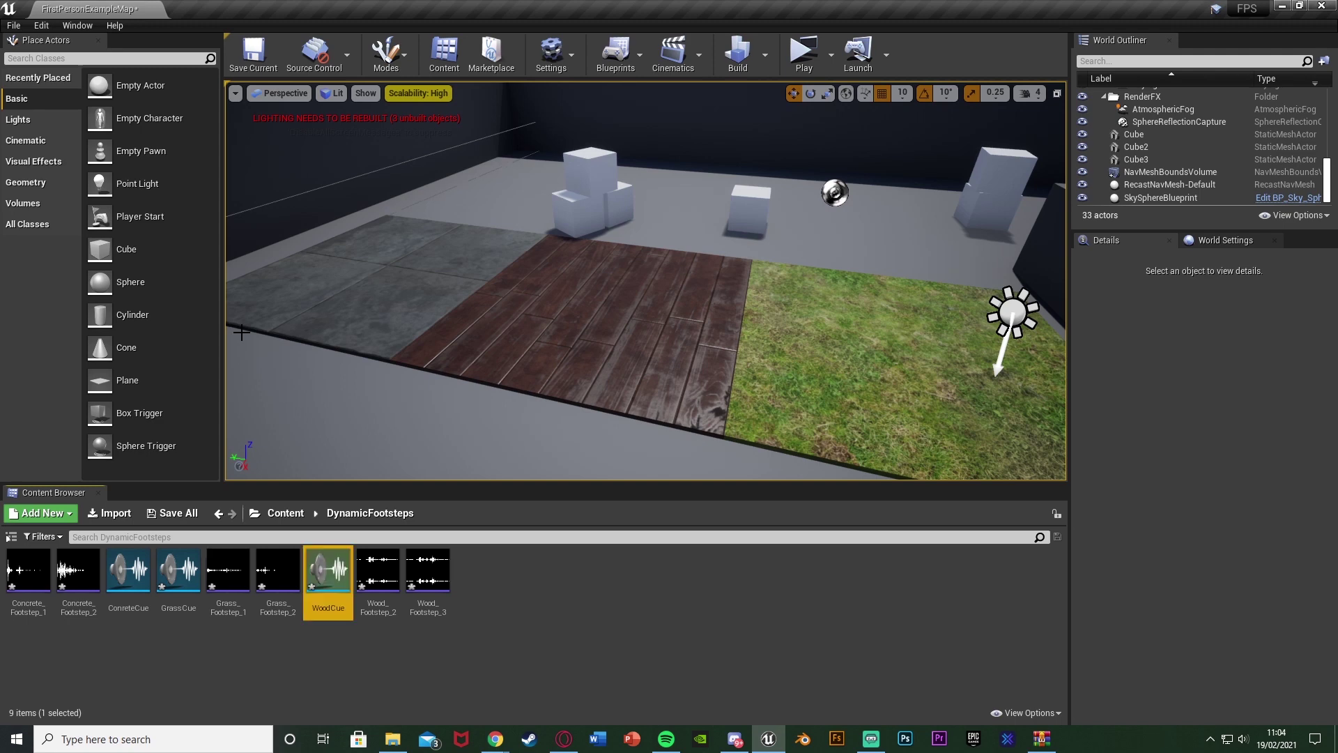
# - Open GrassCue and delete its two concrete footstep wave players
pyautogui.doubleClick(179, 575)
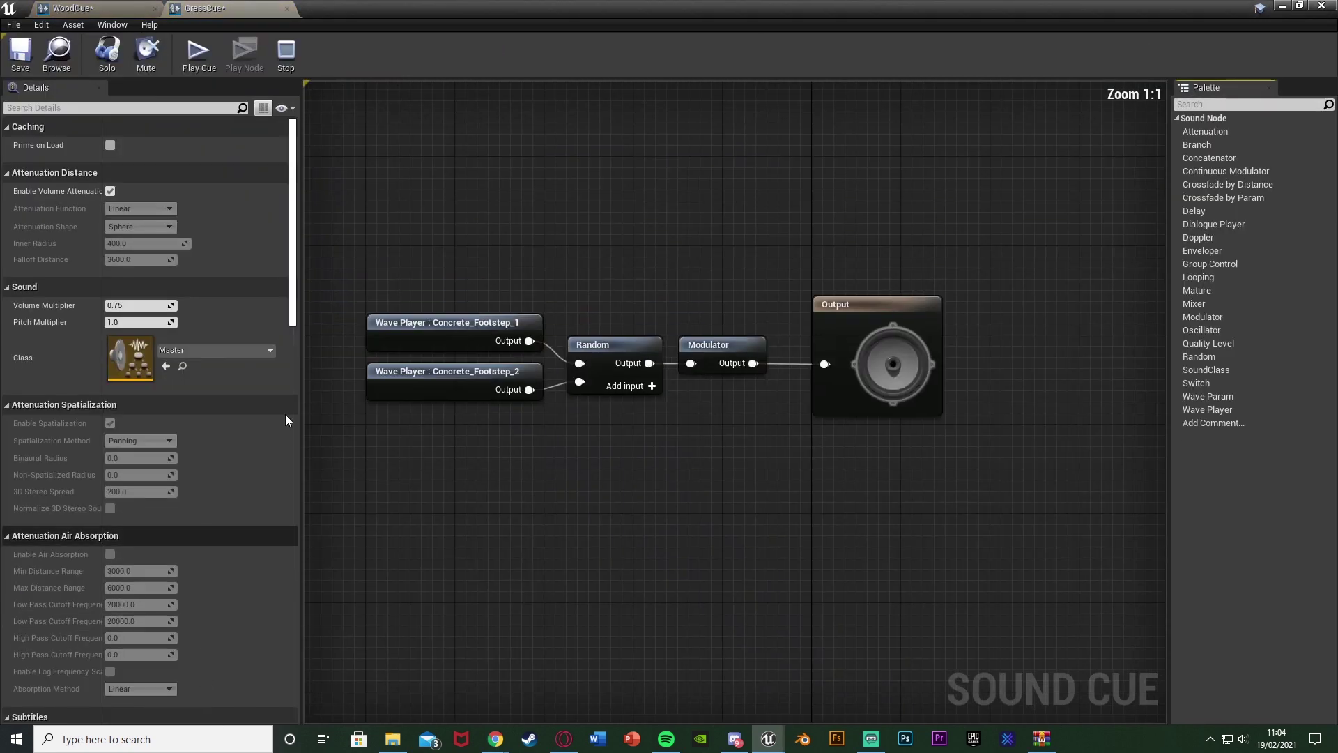
pyautogui.moveTo(589, 553); pyautogui.dragTo(587, 336)
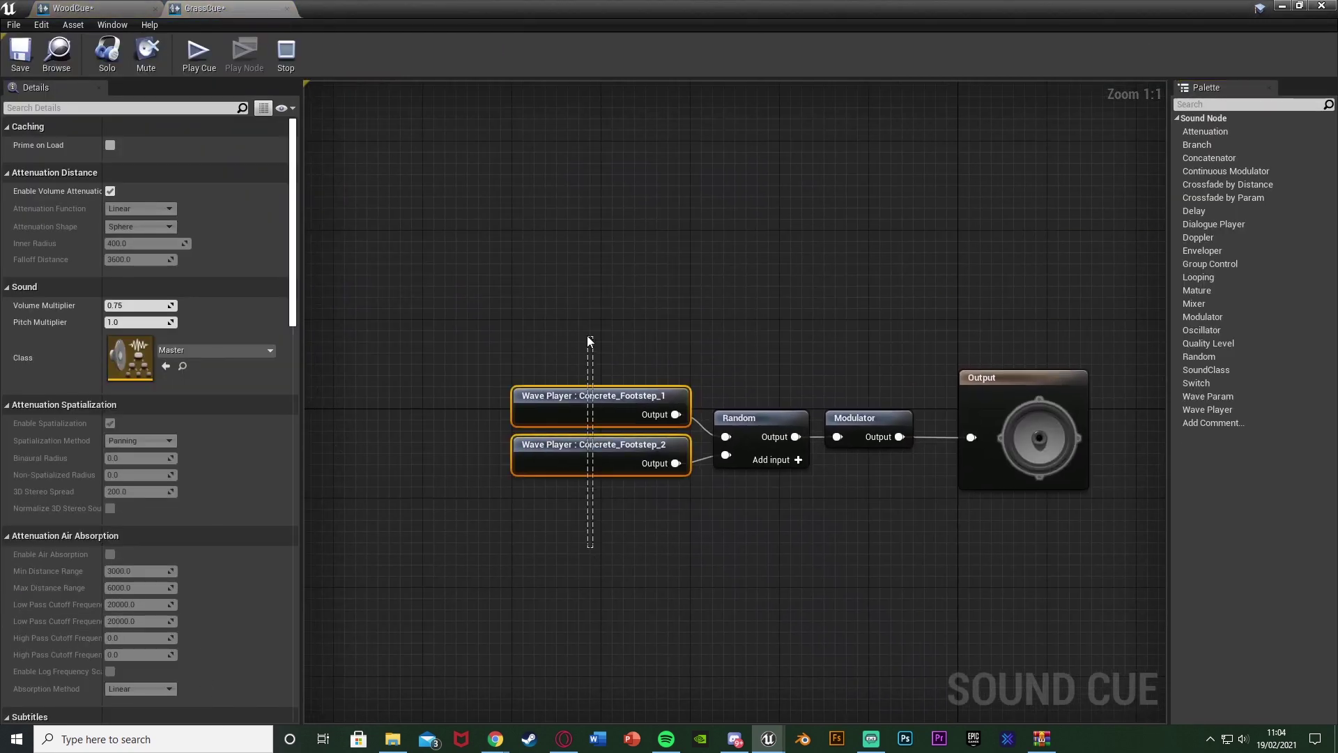
pyautogui.press('Delete')
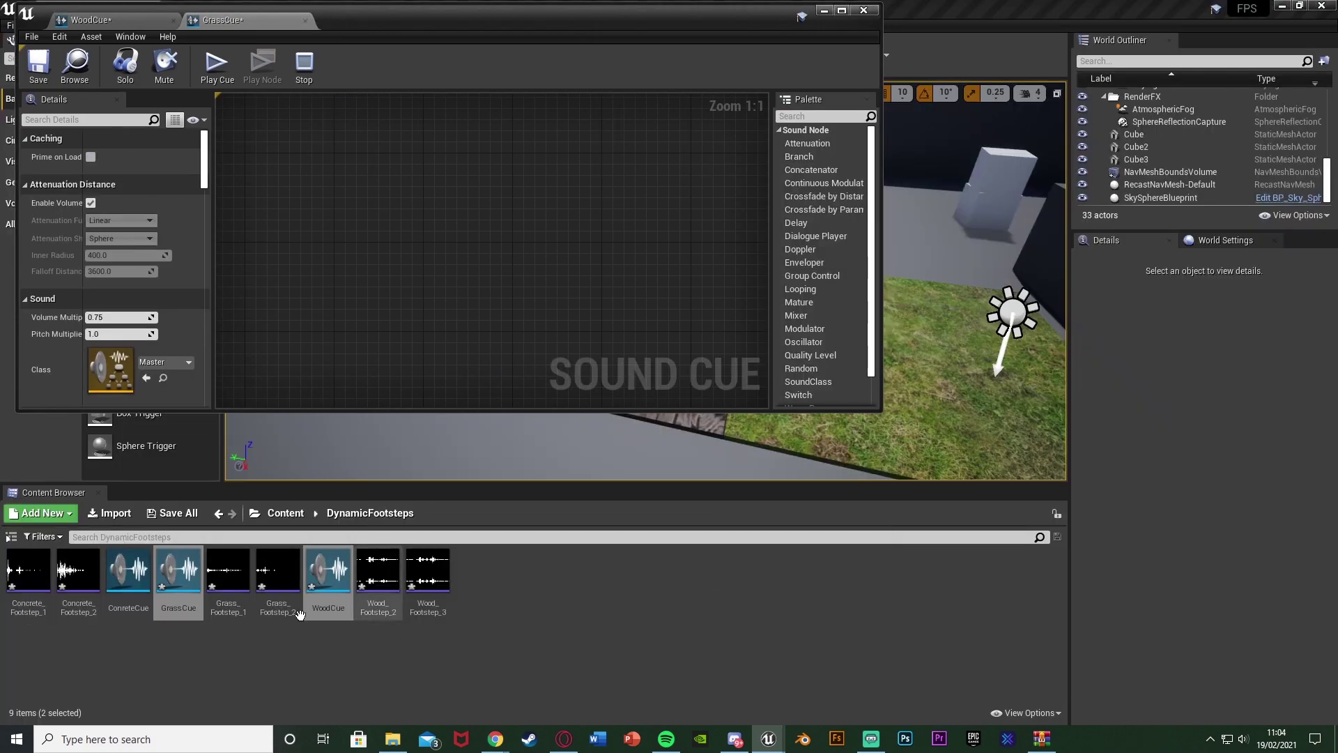
# - Add Grass_Footstep_1 and Grass_Footstep_2 as wave players in GrassCue and connect both to the Random node's inputs
pyautogui.click(228, 572)
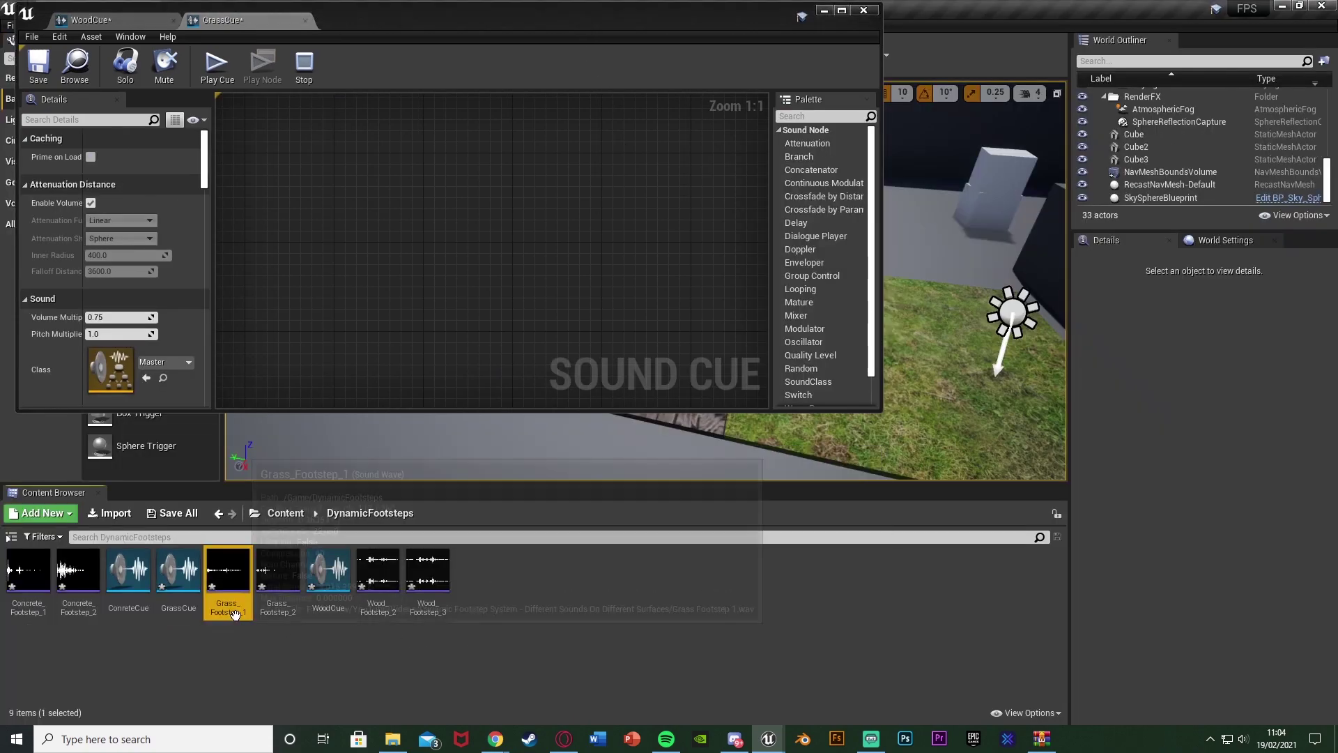
pyautogui.keyDown('shift'); pyautogui.click(278, 572); pyautogui.keyUp('shift')
pyautogui.moveTo(277, 571); pyautogui.dragTo(487, 127)
pyautogui.moveTo(474, 188); pyautogui.dragTo(343, 107)
pyautogui.moveTo(350, 179); pyautogui.dragTo(548, 299)
pyautogui.moveTo(603, 311); pyautogui.dragTo(426, 261, button='right')
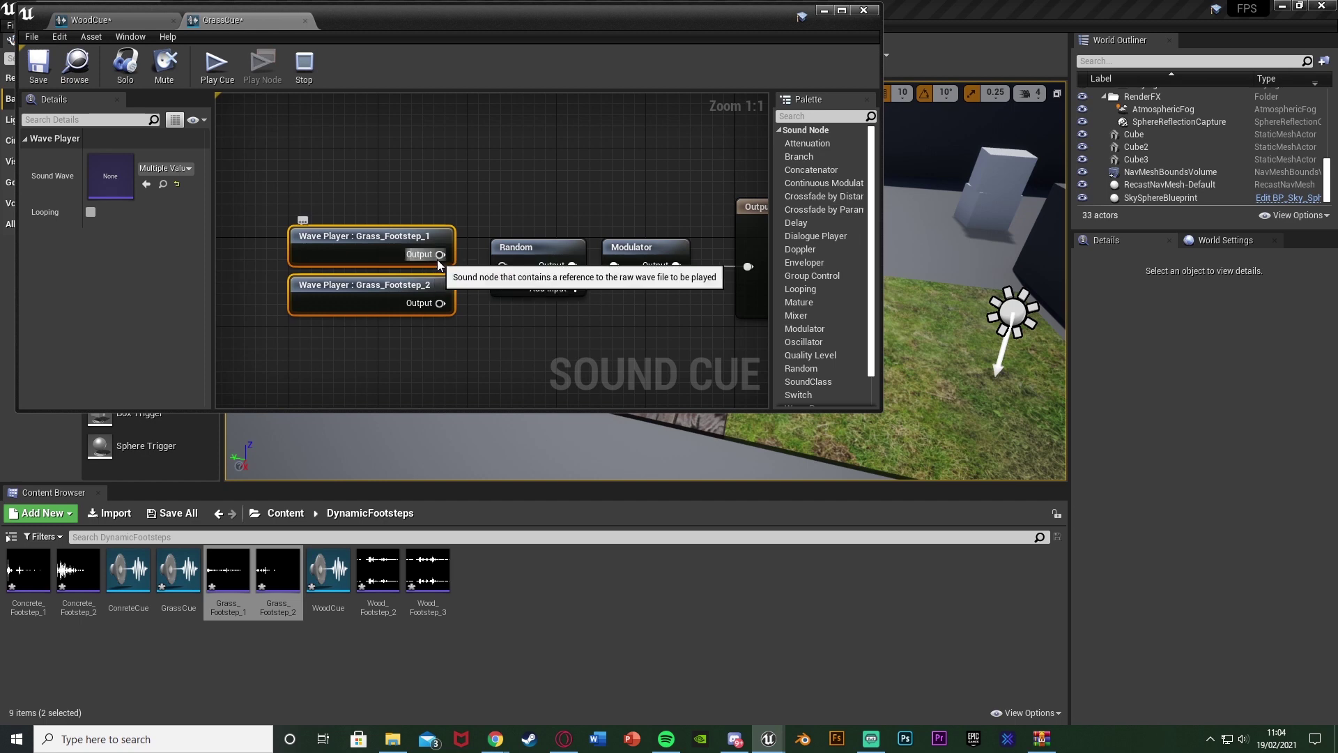
pyautogui.moveTo(440, 254); pyautogui.dragTo(441, 304)
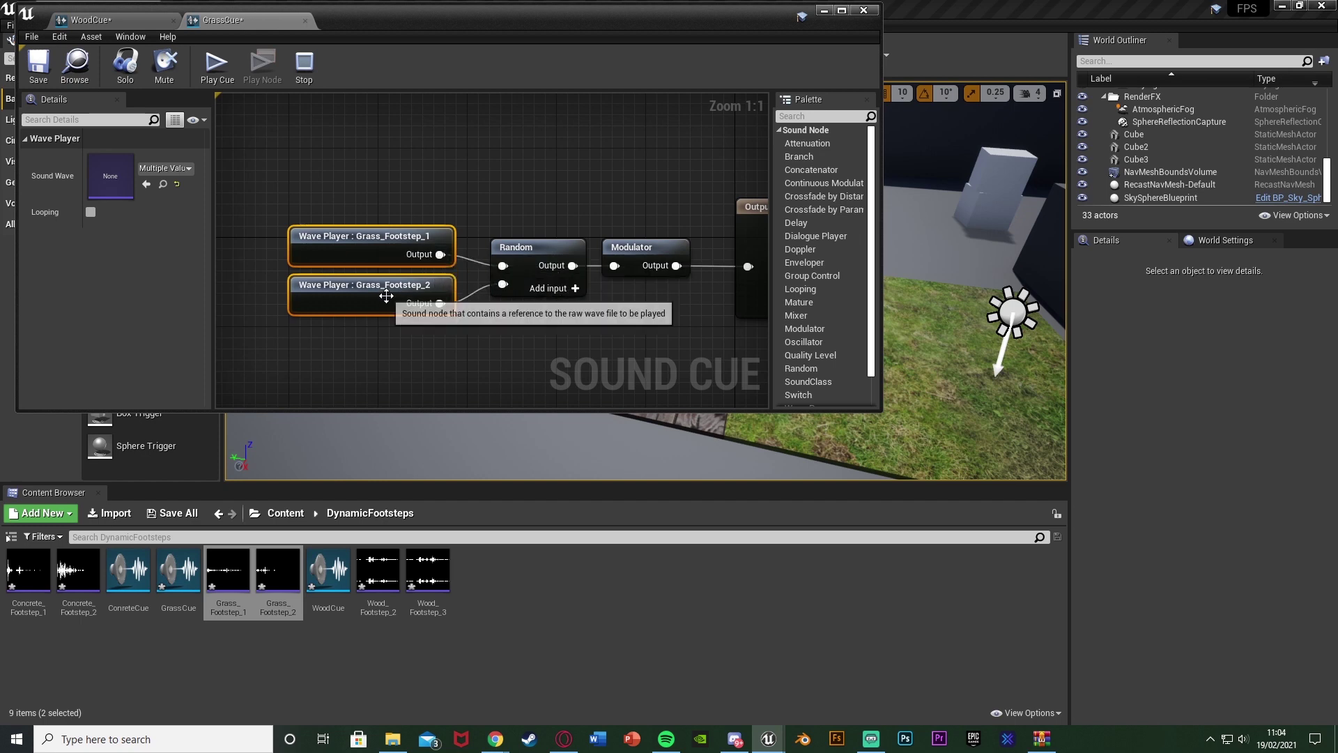
# - Preview the grass sound cue, save it and close its editor
pyautogui.click(428, 345)
pyautogui.press('space')
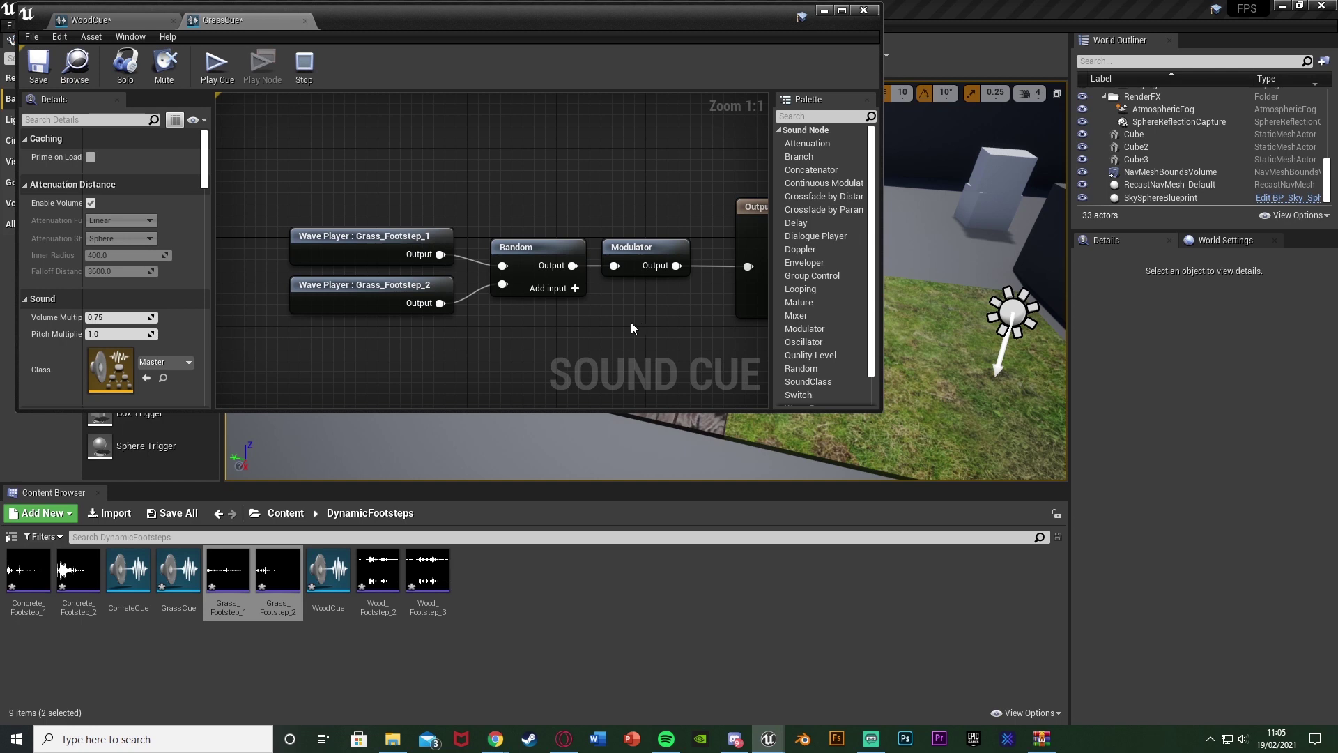
pyautogui.hotkey('ctrl', 's')
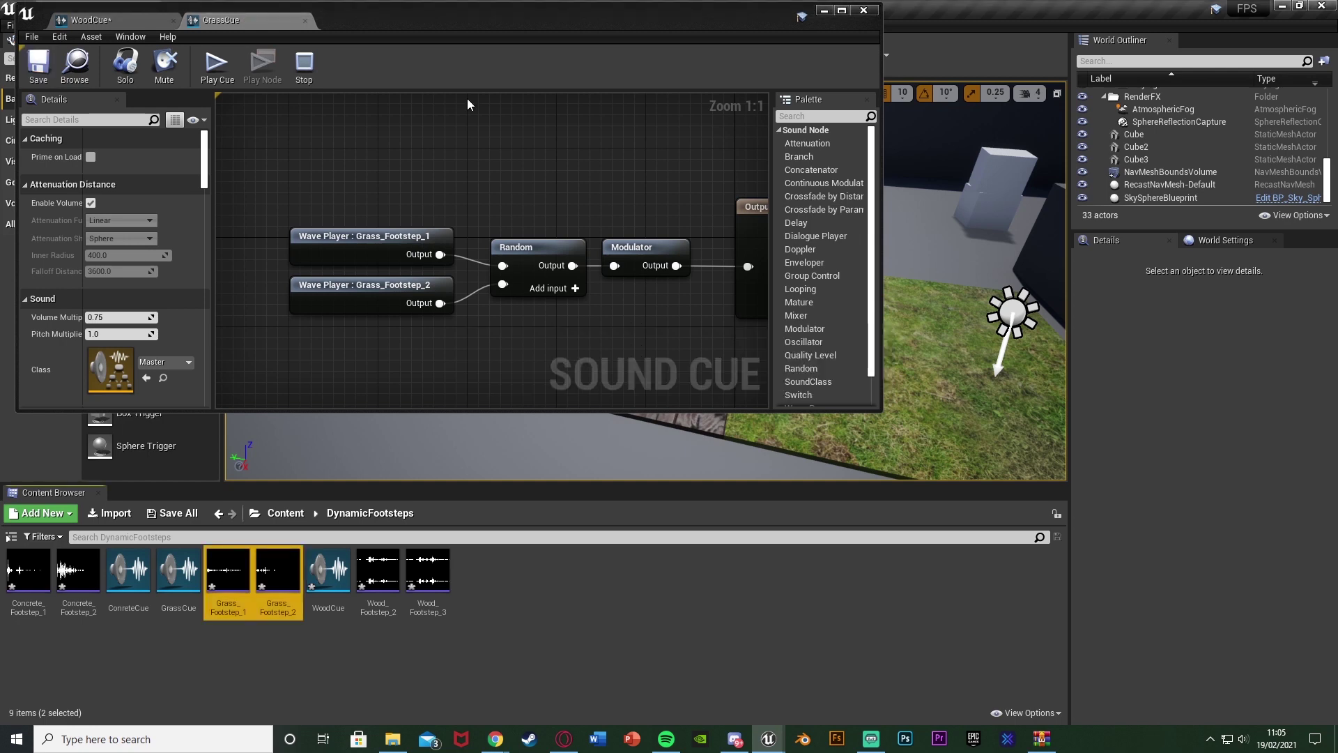
pyautogui.click(304, 21)
# - Delete the two concrete footstep wave players from the WoodCue graph
pyautogui.moveTo(340, 187); pyautogui.dragTo(388, 352)
pyautogui.moveTo(388, 352); pyautogui.dragTo(474, 309, button='right')
pyautogui.press('Delete')
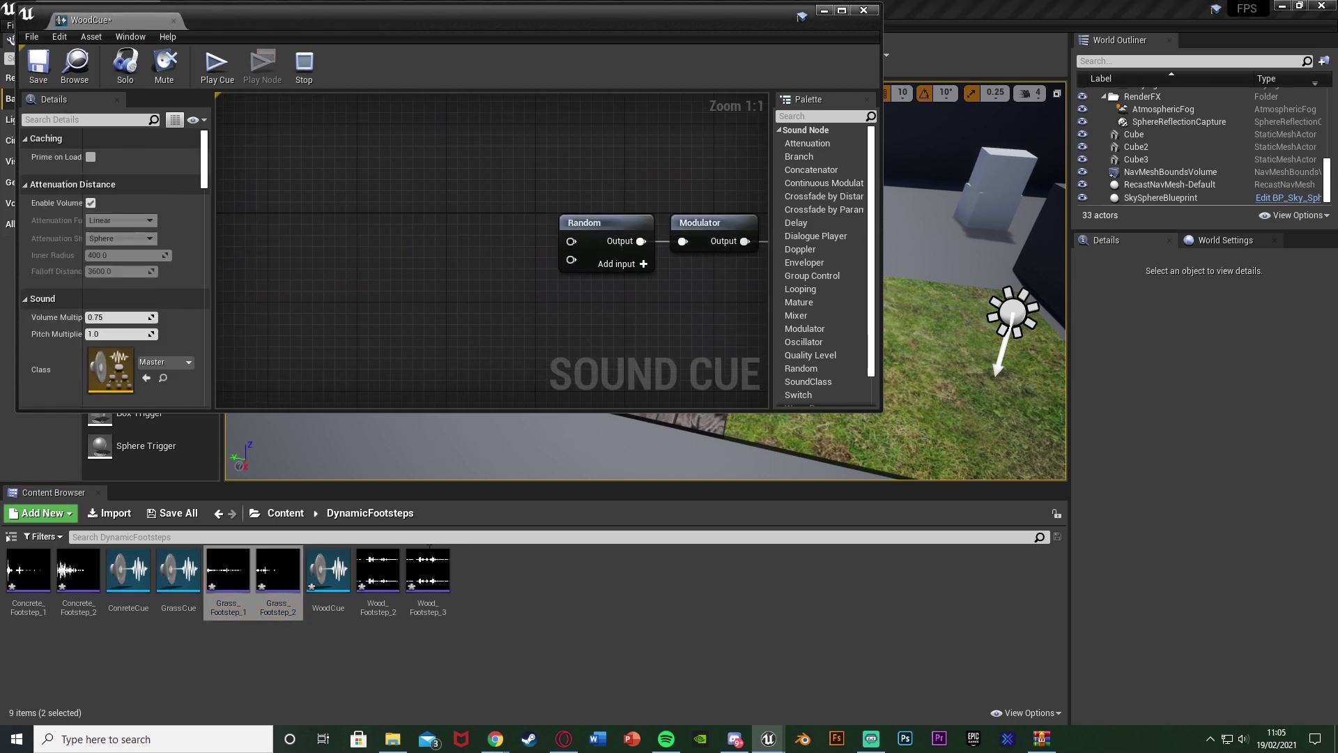
# - Add Wood_Footstep_2 and Wood_Footstep_3 as wave players in WoodCue and connect both to the Random node's inputs
pyautogui.click(377, 572)
pyautogui.keyDown('shift'); pyautogui.click(428, 572); pyautogui.keyUp('shift')
pyautogui.moveTo(428, 571); pyautogui.dragTo(220, 220)
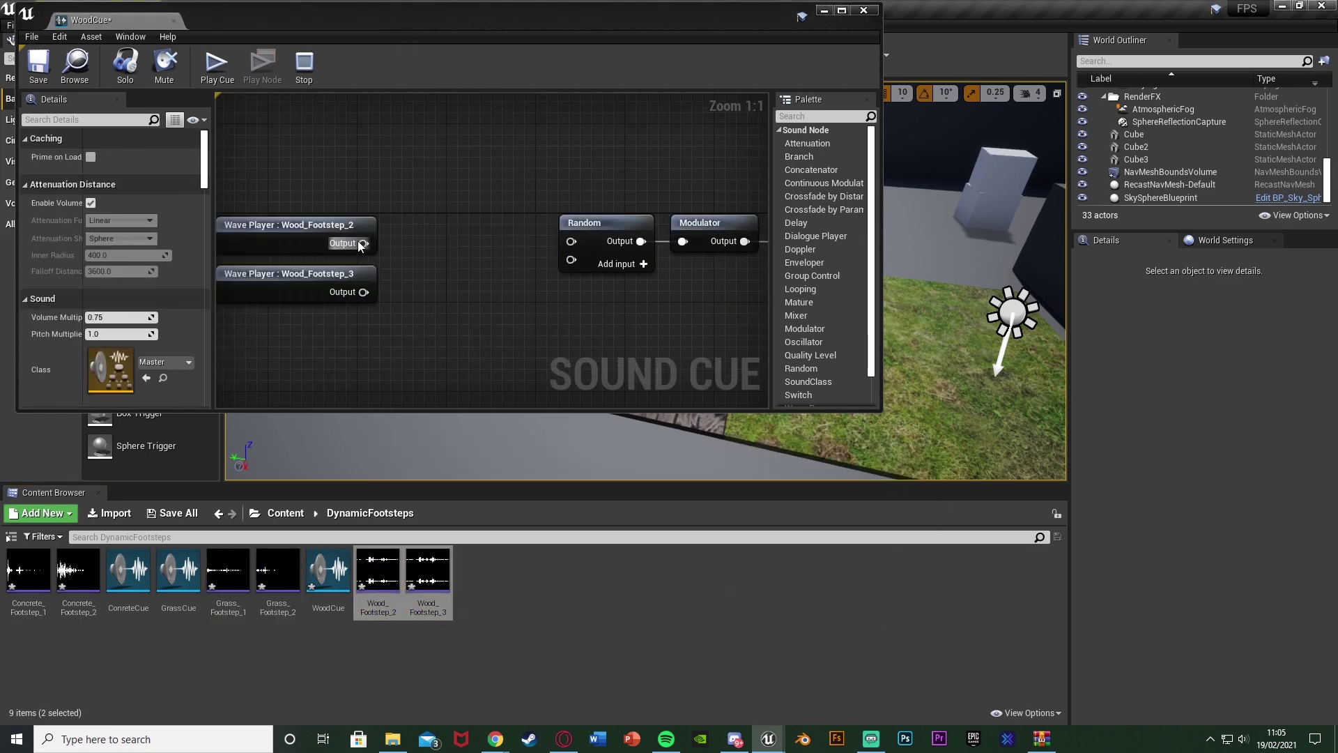
pyautogui.moveTo(358, 241); pyautogui.dragTo(570, 241)
pyautogui.moveTo(571, 259); pyautogui.dragTo(361, 294)
# - Move the two wood wave players closer to the Random node, and save and close WoodCue
pyautogui.moveTo(359, 322); pyautogui.dragTo(454, 215)
pyautogui.moveTo(430, 265); pyautogui.dragTo(430, 270)
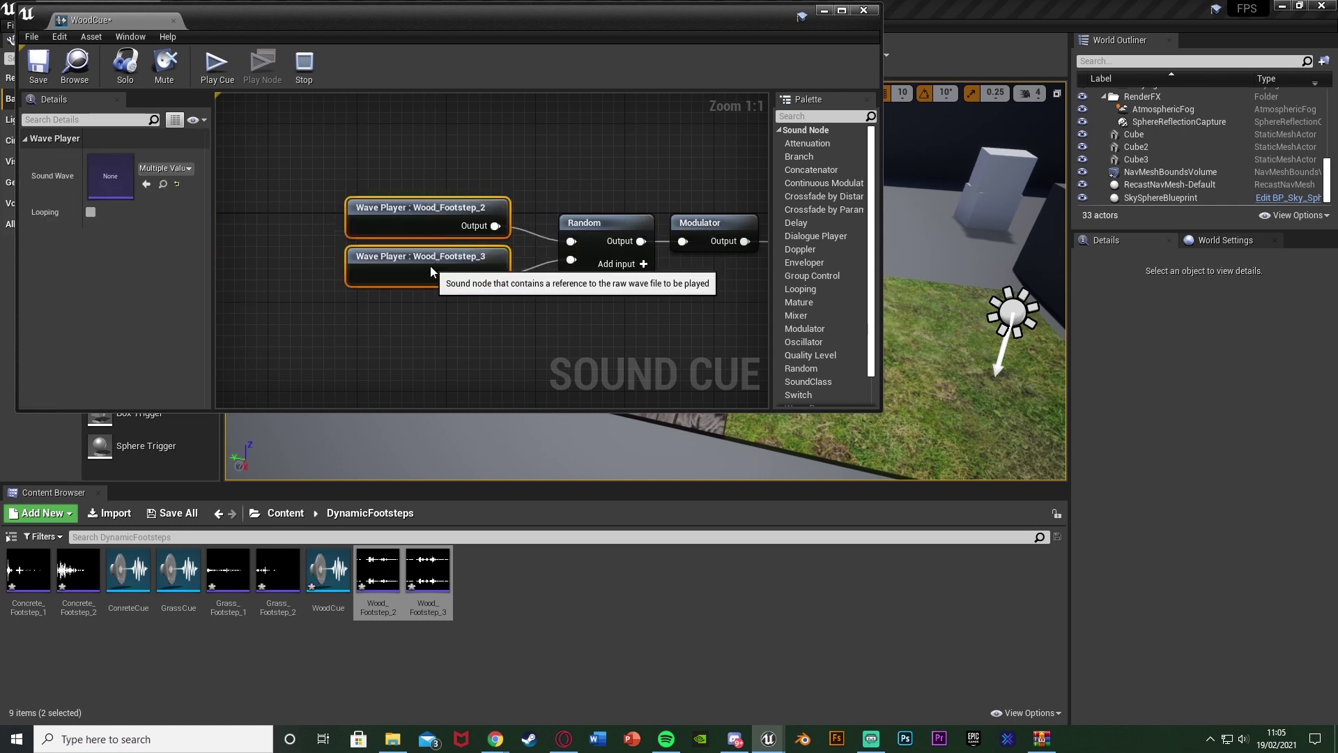
pyautogui.click(38, 65)
pyautogui.click(842, 10)
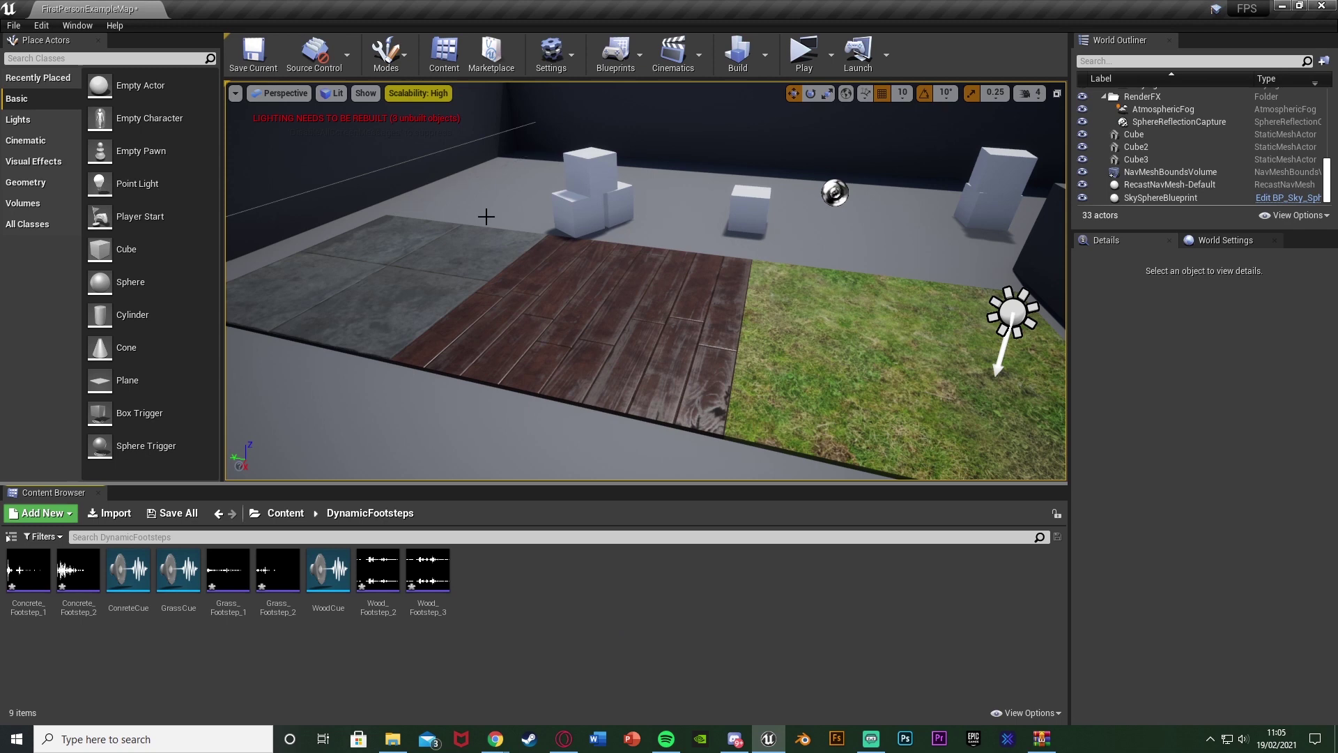
# - Open the engine's Physics section in Project Settings and find the Physical Surface list
pyautogui.moveTo(486, 217); pyautogui.dragTo(591, 233, button='right')
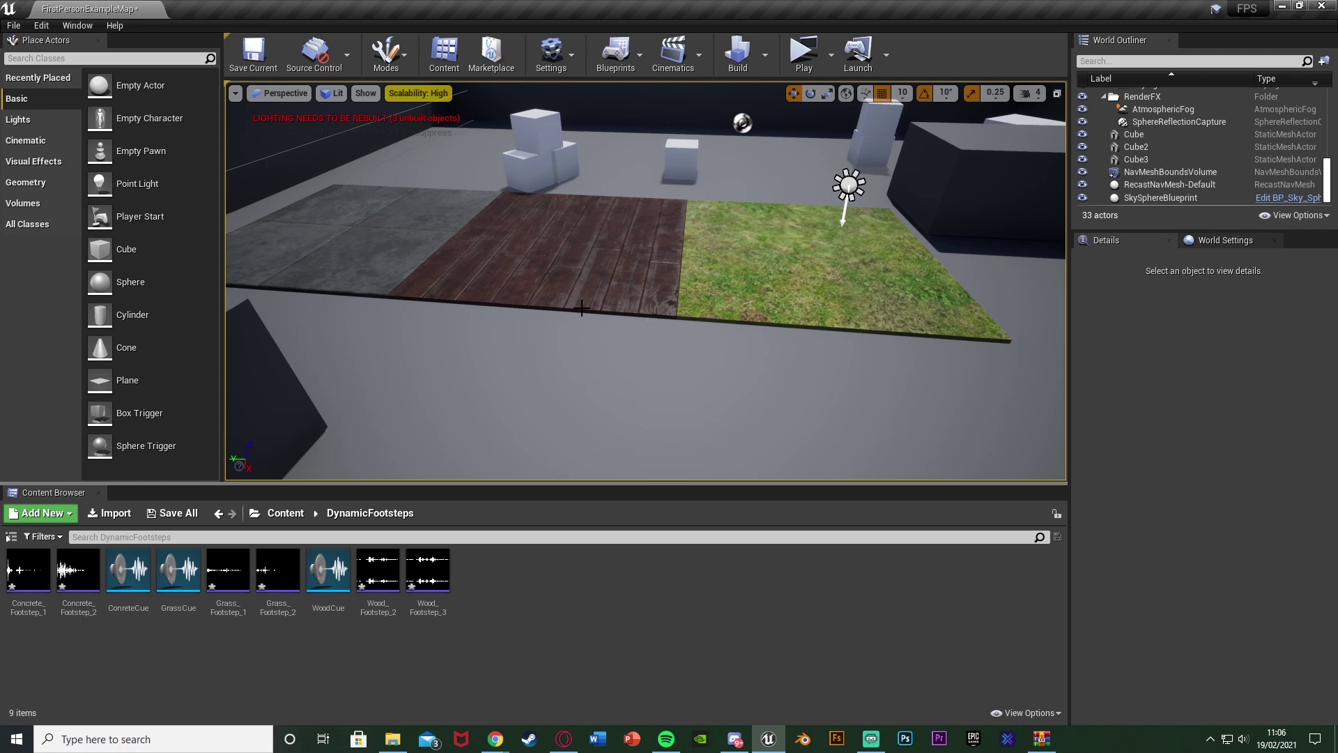
pyautogui.click(42, 25)
pyautogui.click(56, 224)
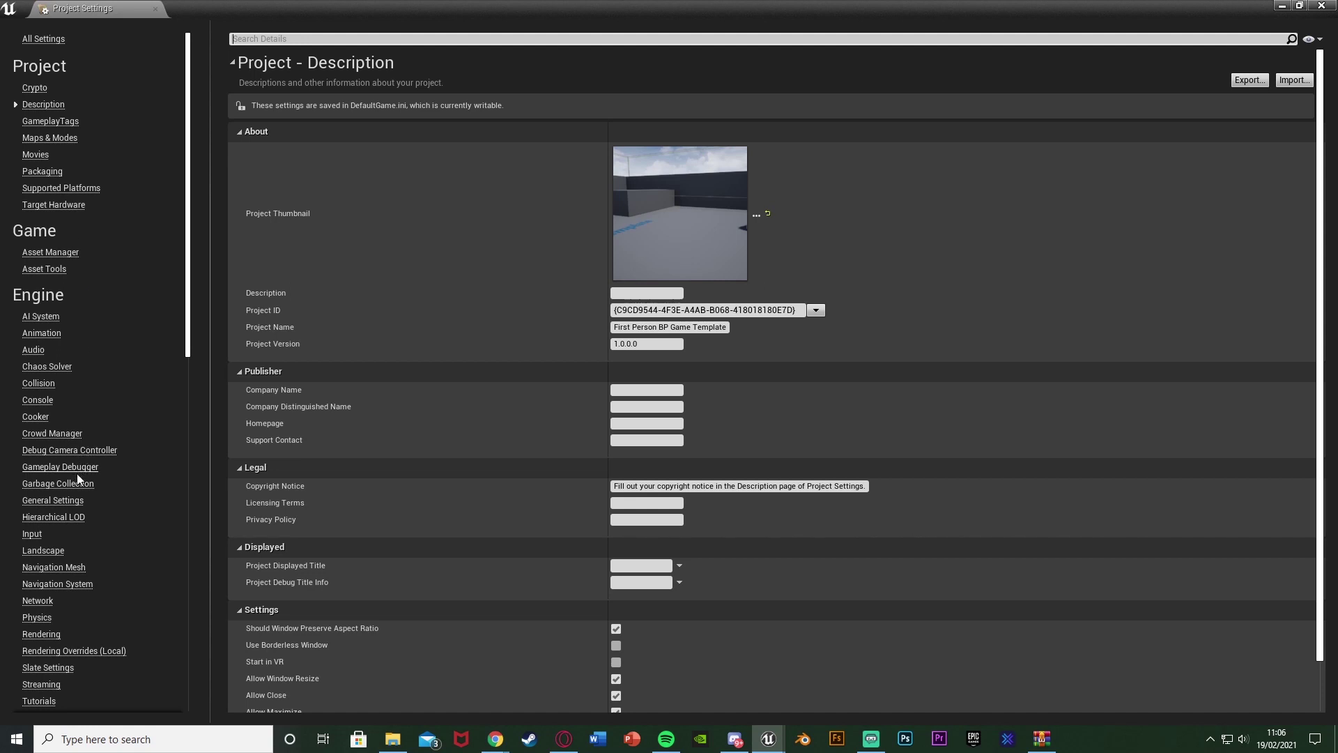
pyautogui.scroll(-3, 76, 481)
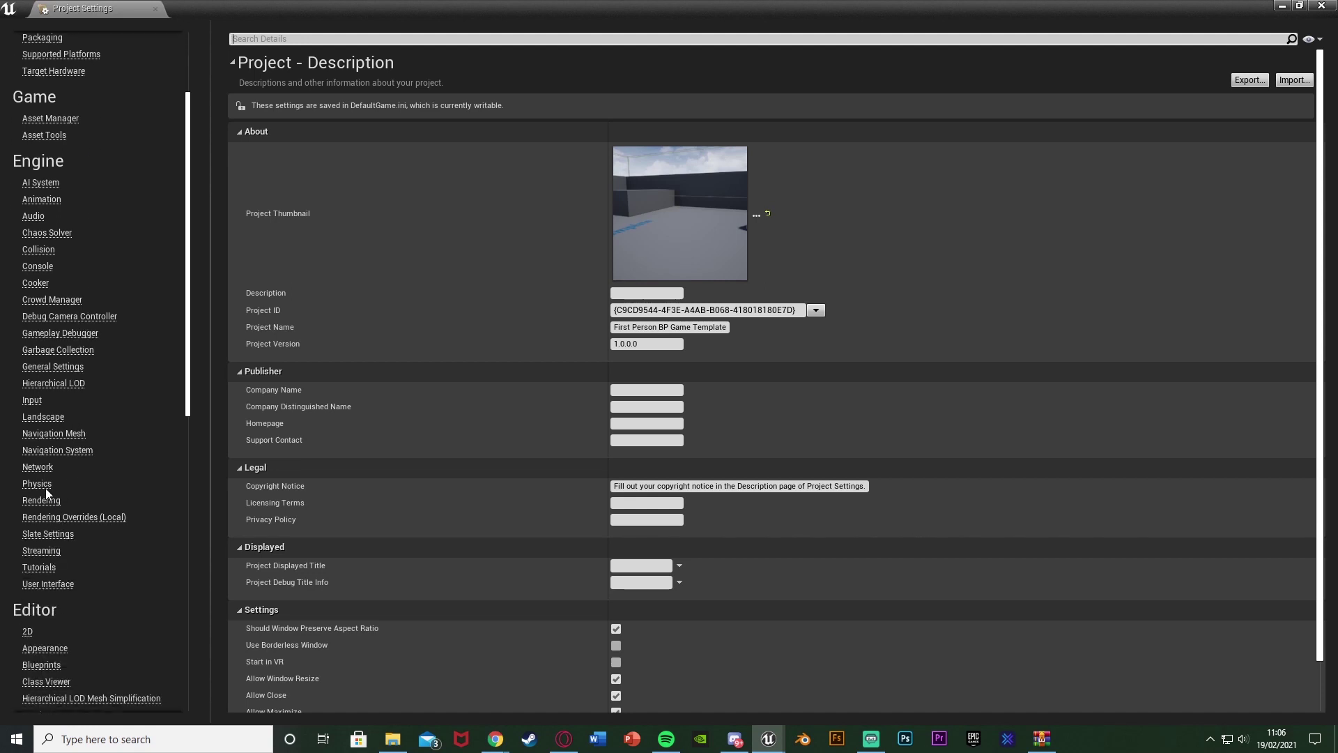
pyautogui.click(43, 484)
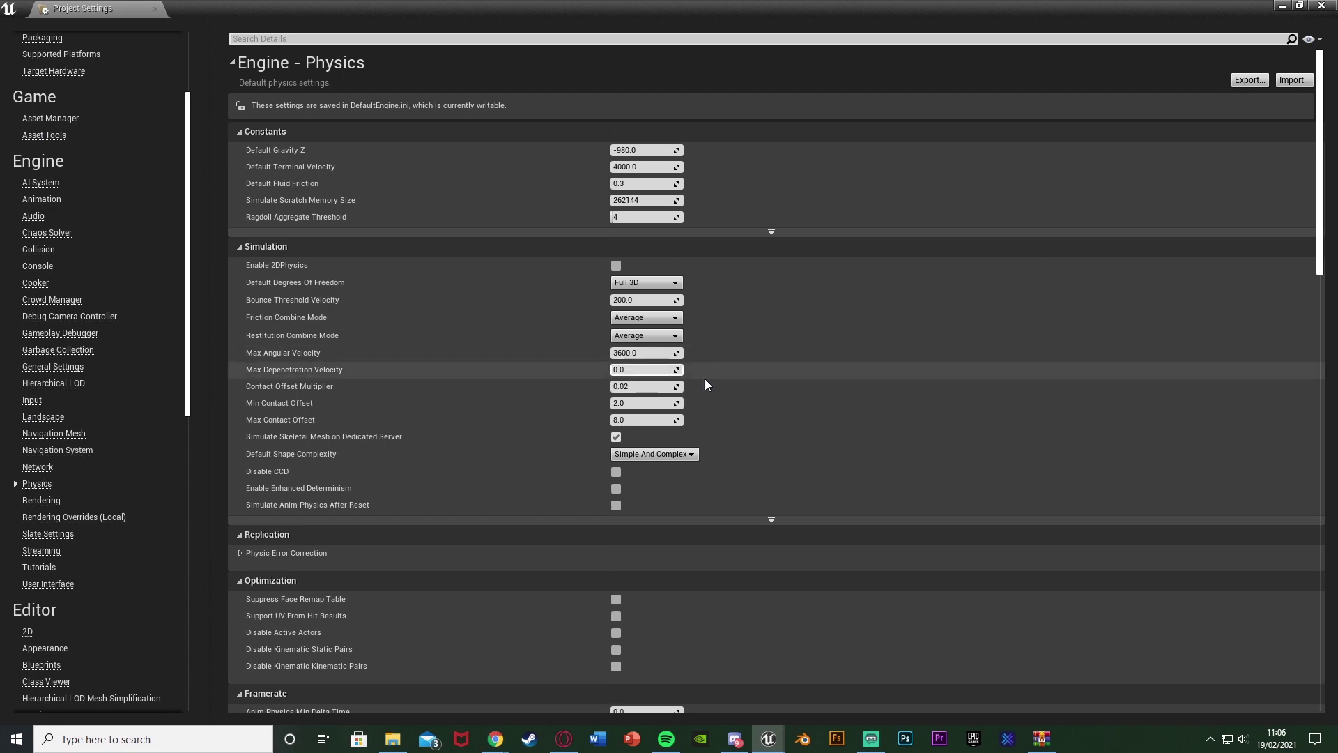
pyautogui.scroll(-3, 711, 382)
pyautogui.scroll(-10, 722, 398)
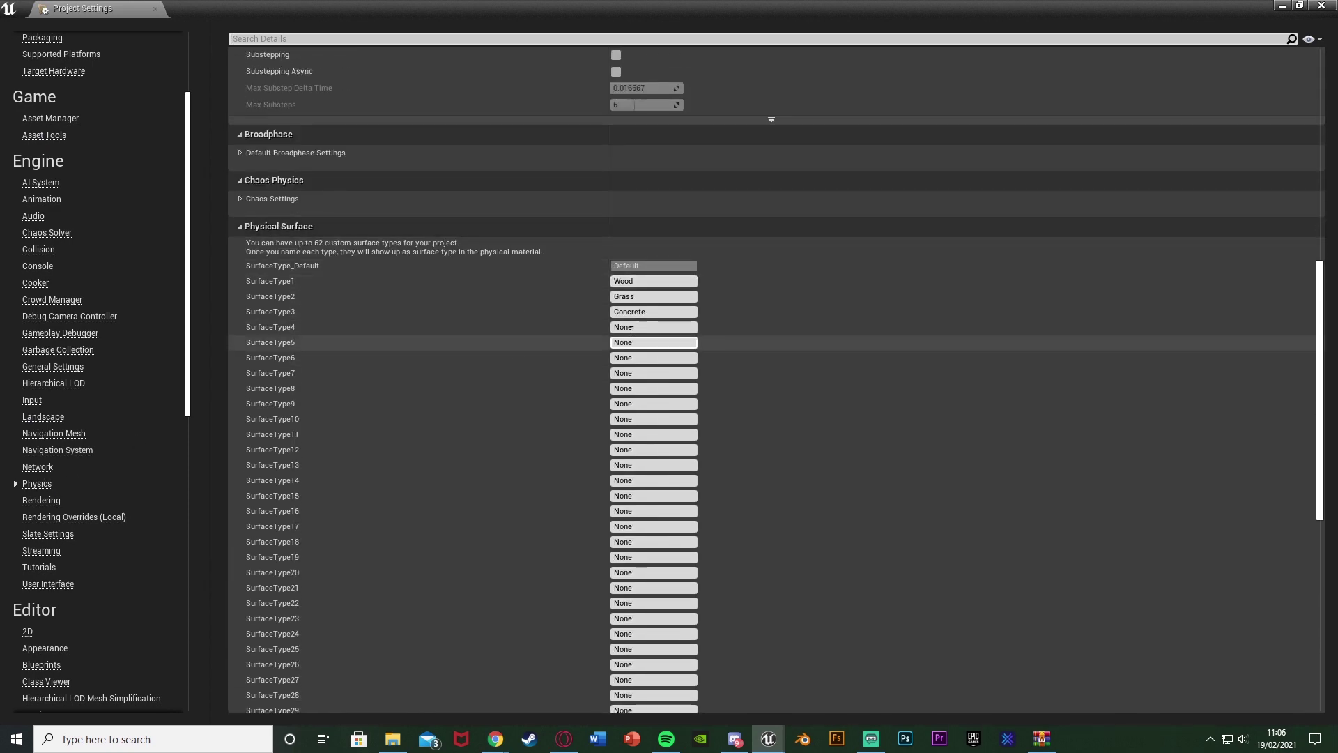
pyautogui.scroll(-1, 608, 309)
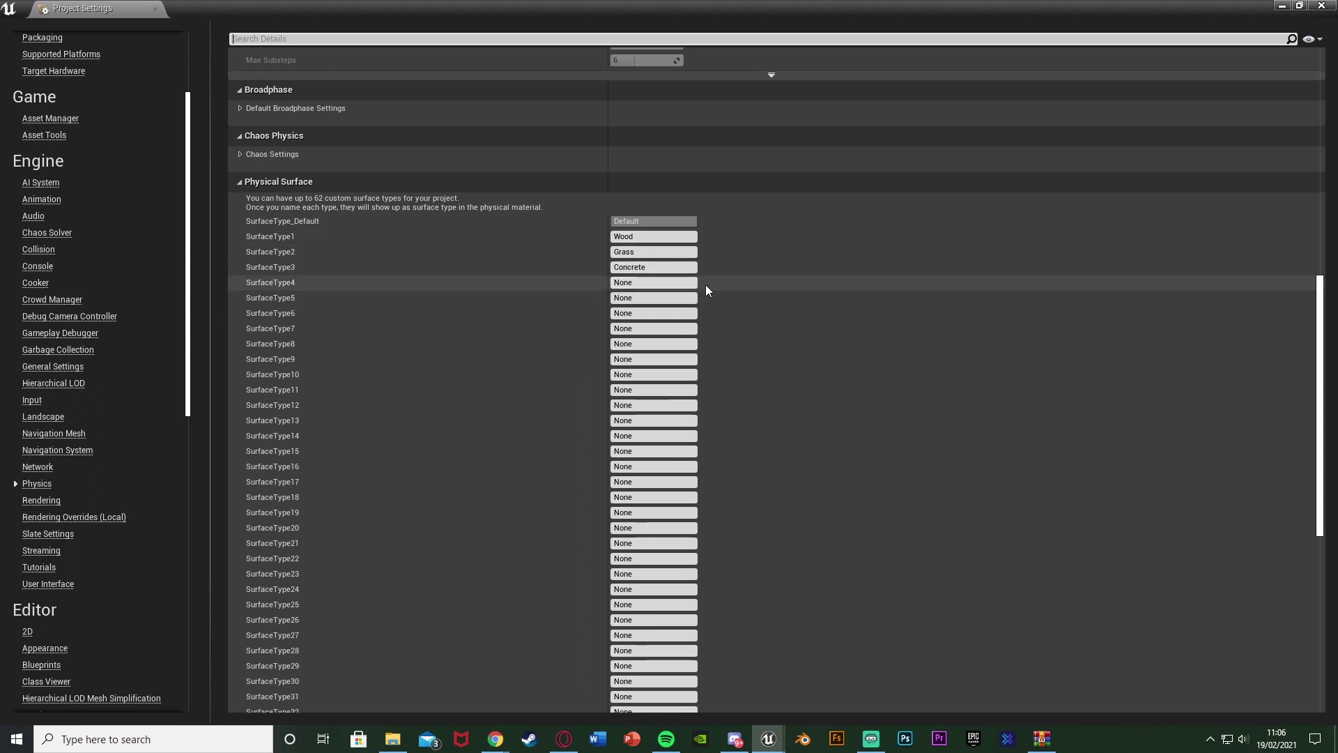
# - Try to reset the SurfaceType1 name to None, declining to delete the existing name
pyautogui.click(652, 241)
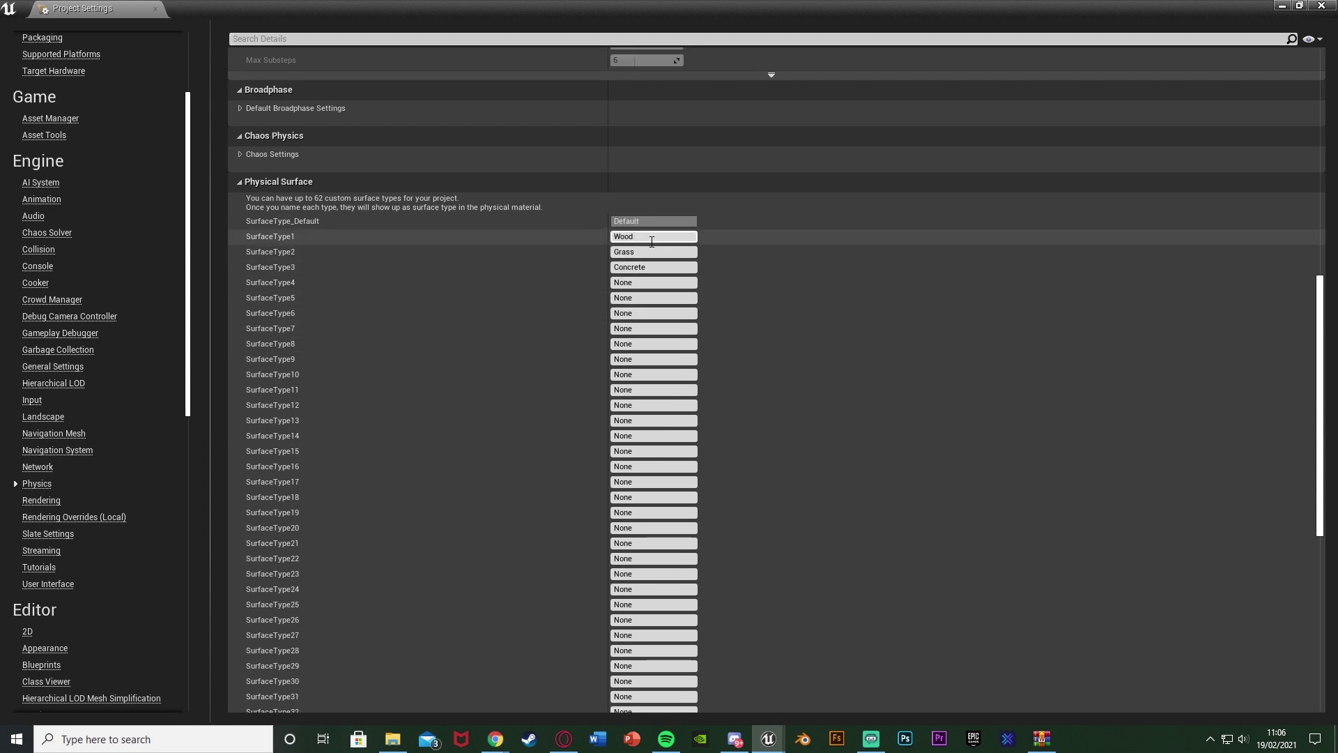
pyautogui.hotkey('ctrl', 'a')
pyautogui.press('BackSpace')
pyautogui.write('None')
pyautogui.press('Return')
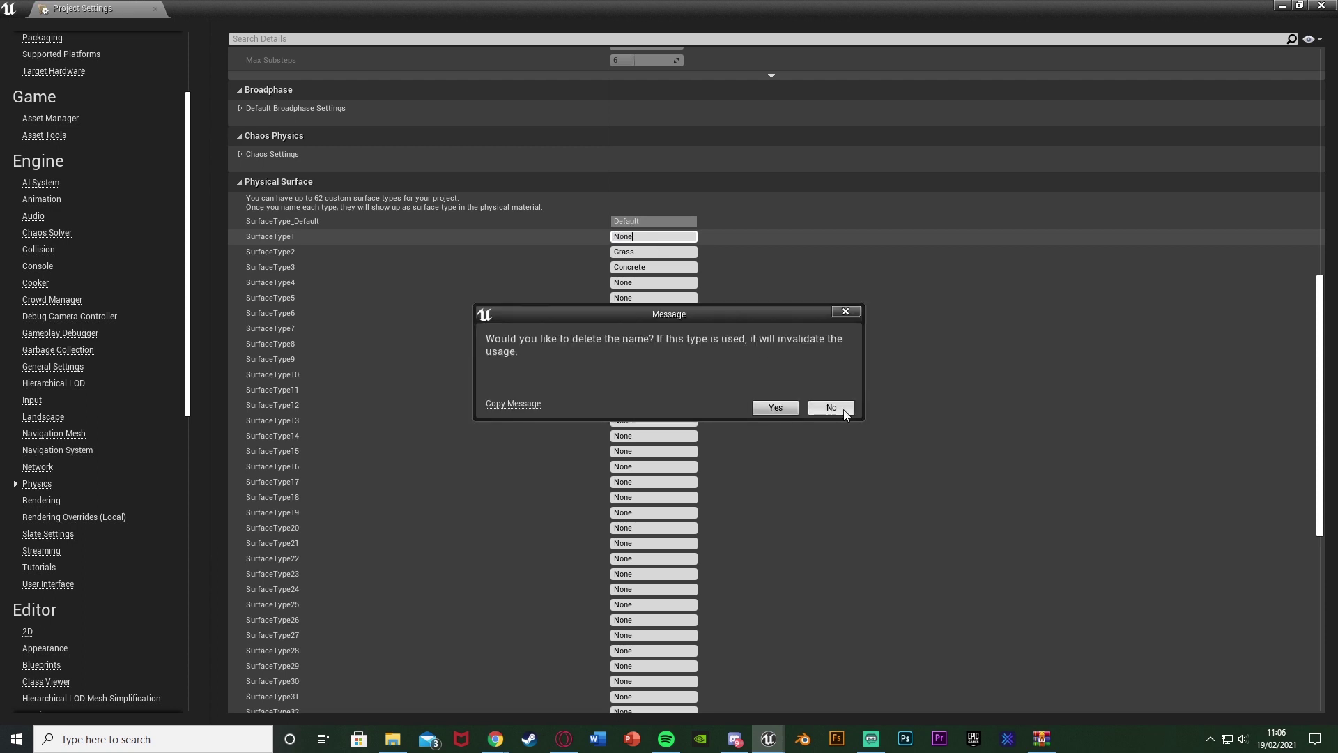
pyautogui.click(837, 412)
pyautogui.click(651, 237)
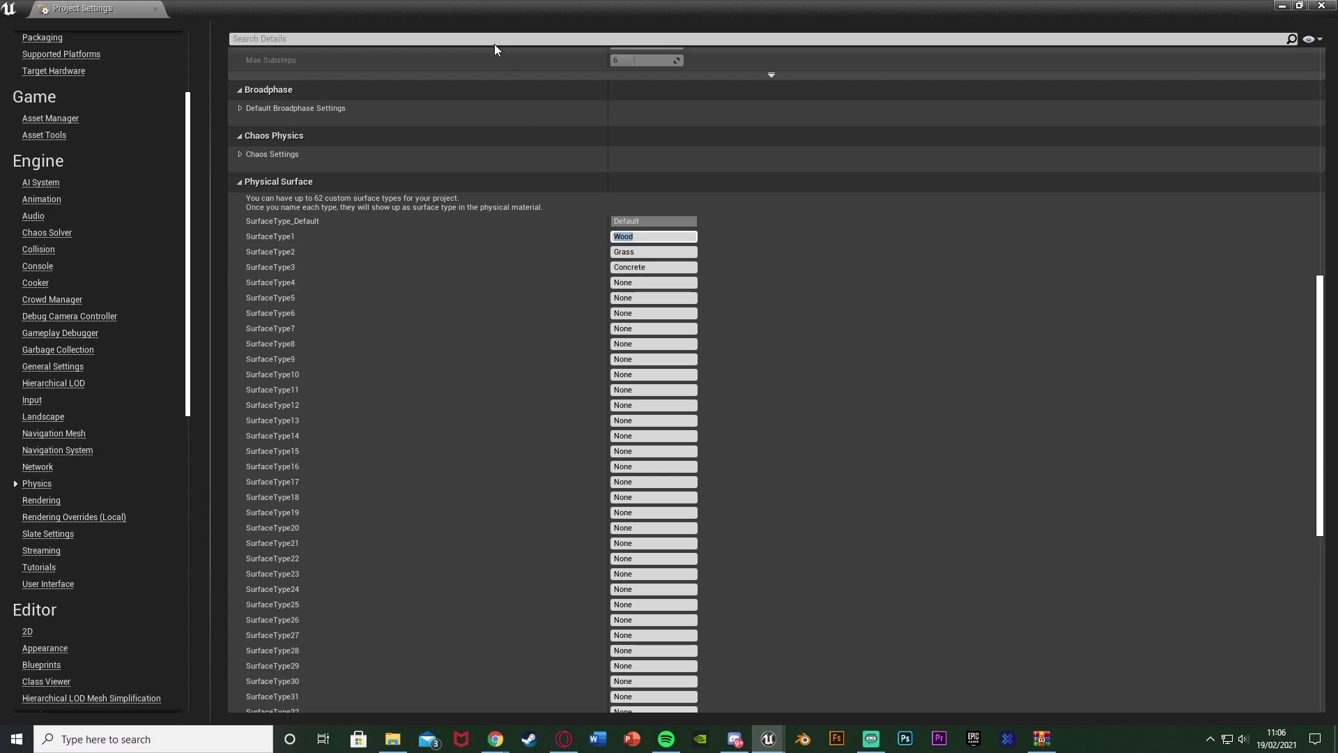
pyautogui.click(490, 20)
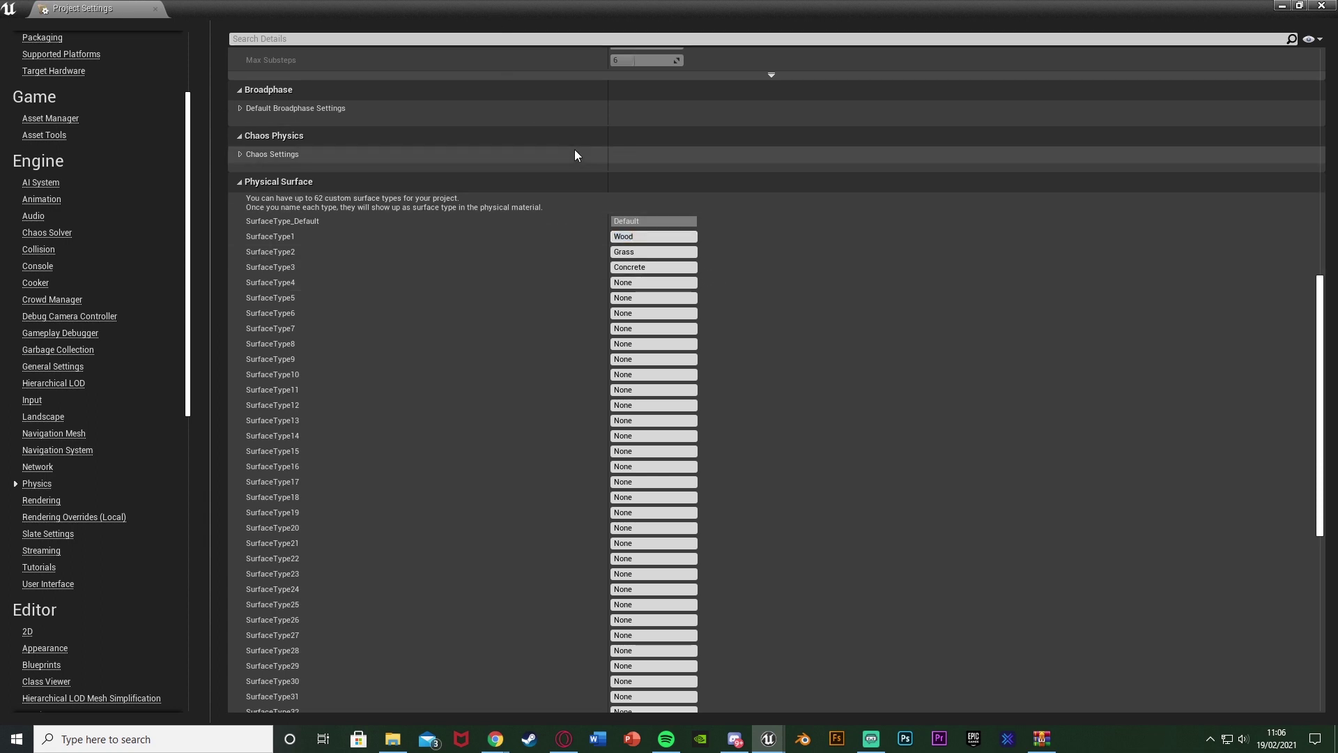
# - Look through the remaining Physical Surface types and close Project Settings
pyautogui.scroll(-10, 622, 391)
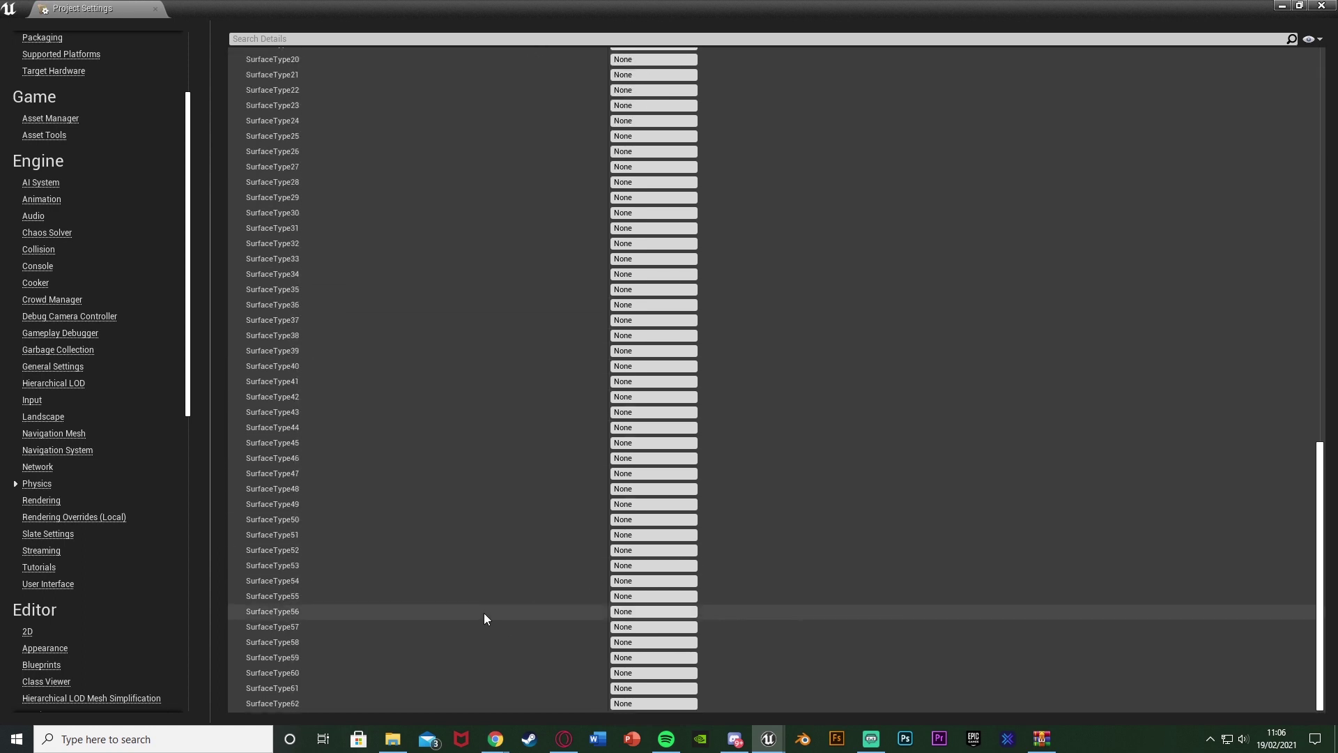
pyautogui.scroll(8, 588, 442)
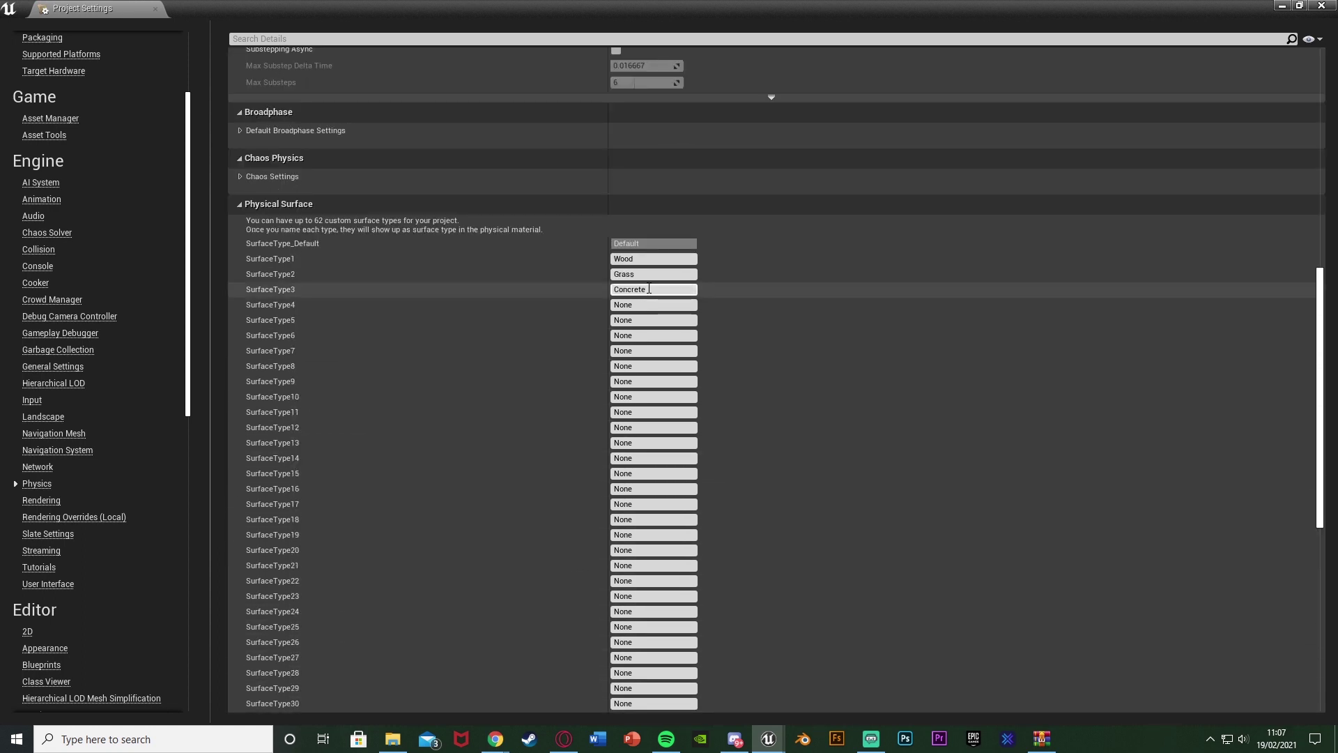
pyautogui.press('Return')
pyautogui.click(1327, 6)
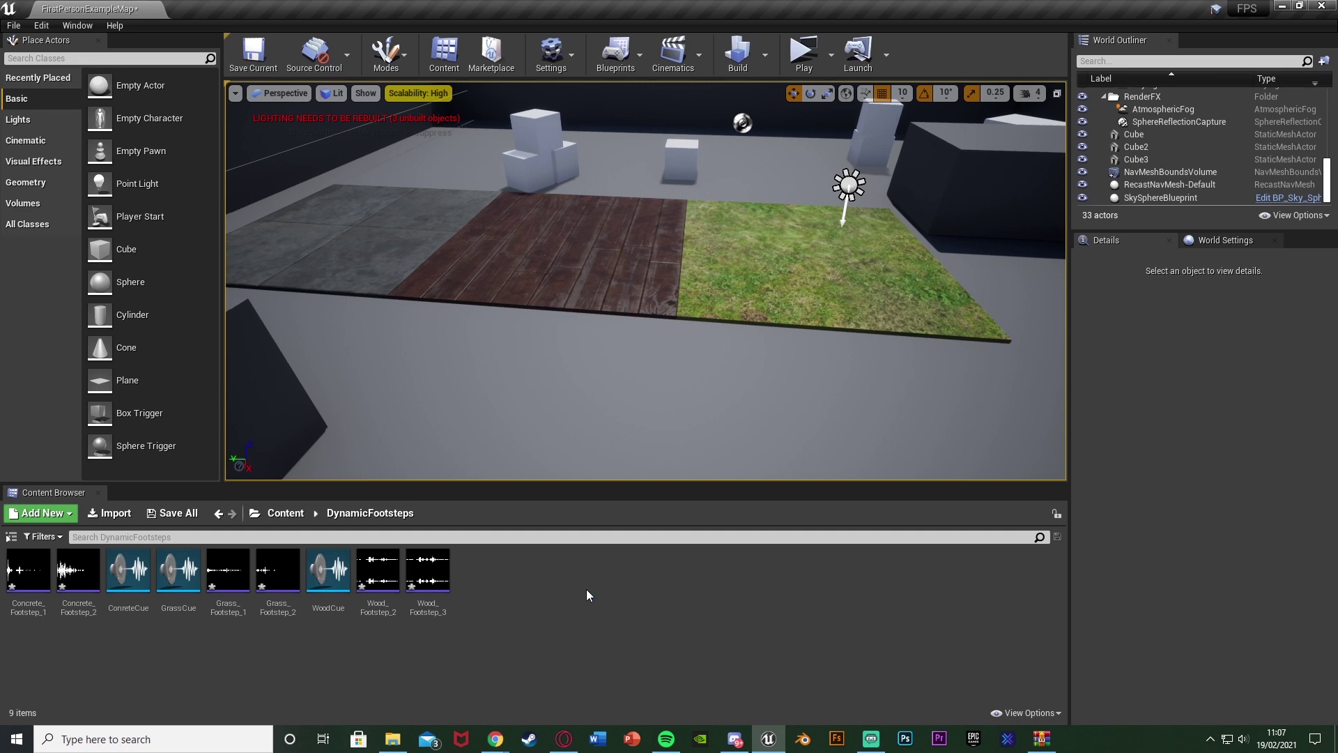
# - Create a PhysicalMaterial asset named GrassPM in the DynamicFootsteps folder and close its editor
pyautogui.rightClick(515, 590)
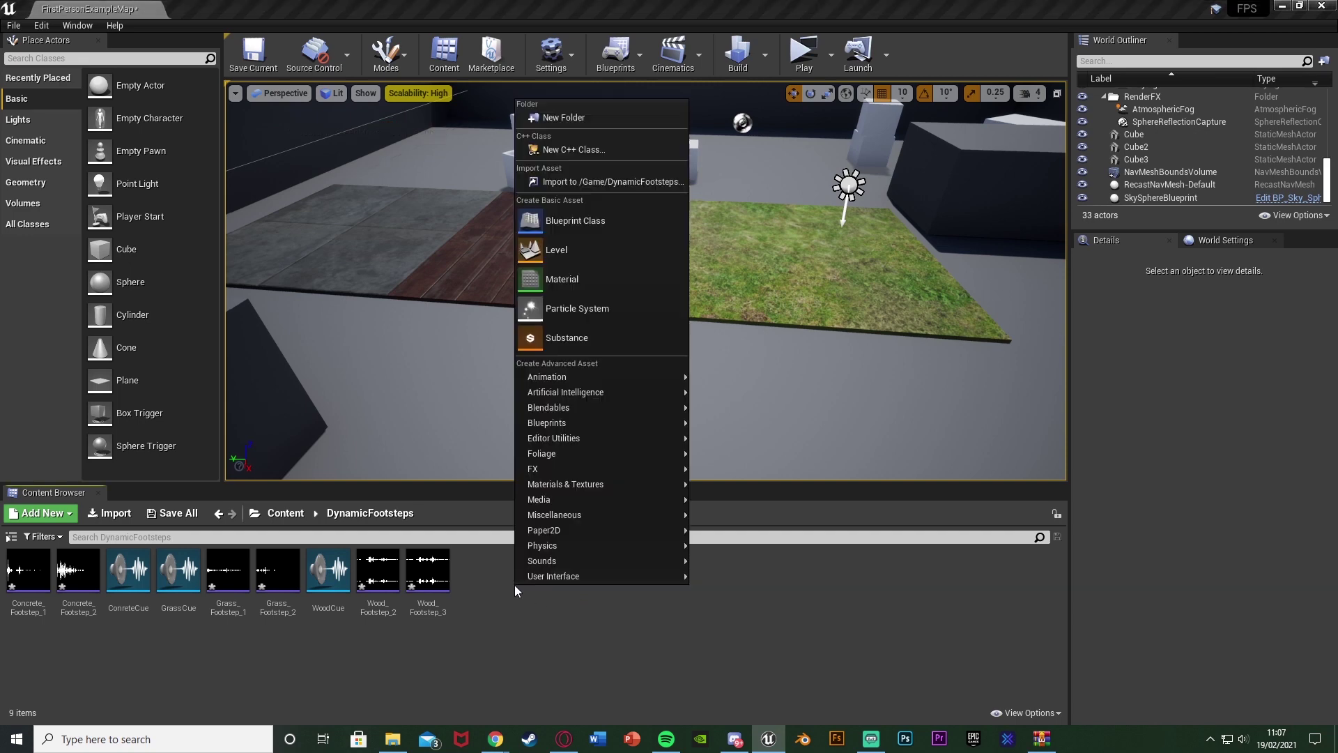
pyautogui.moveTo(562, 544)
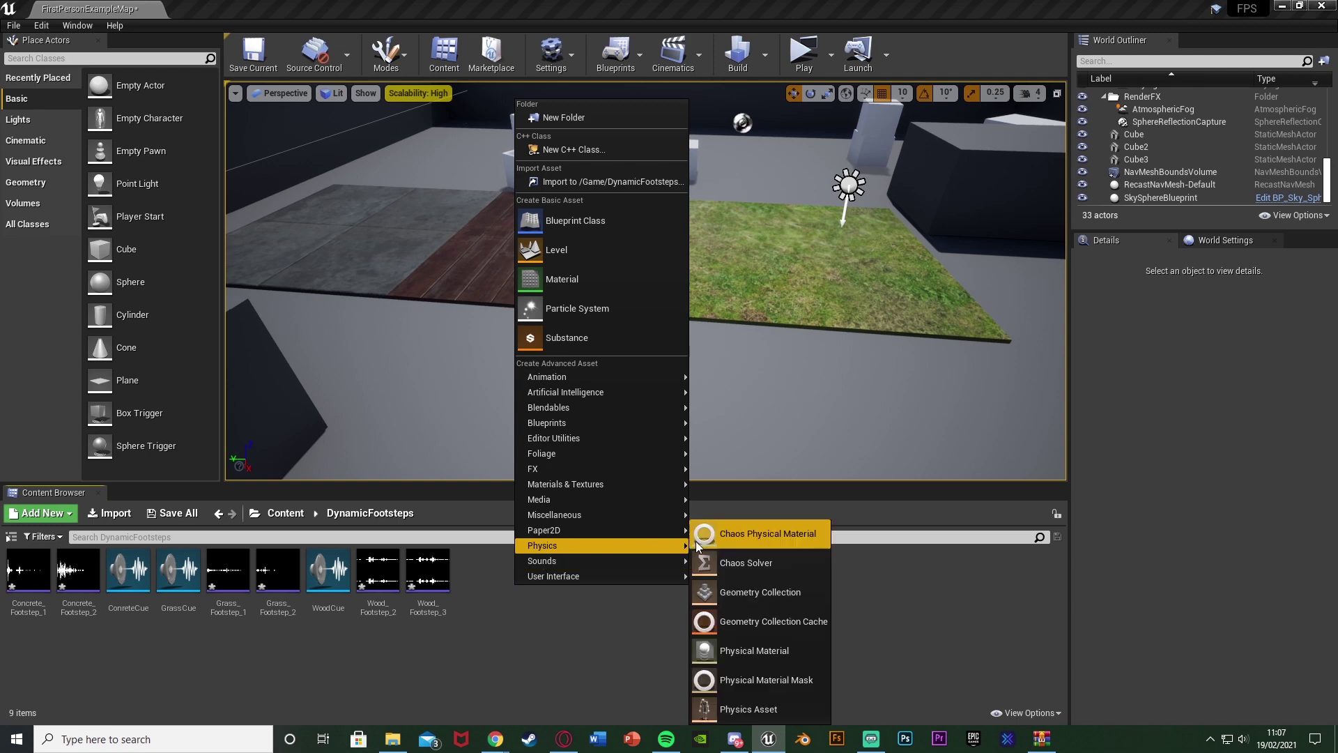
pyautogui.click(749, 651)
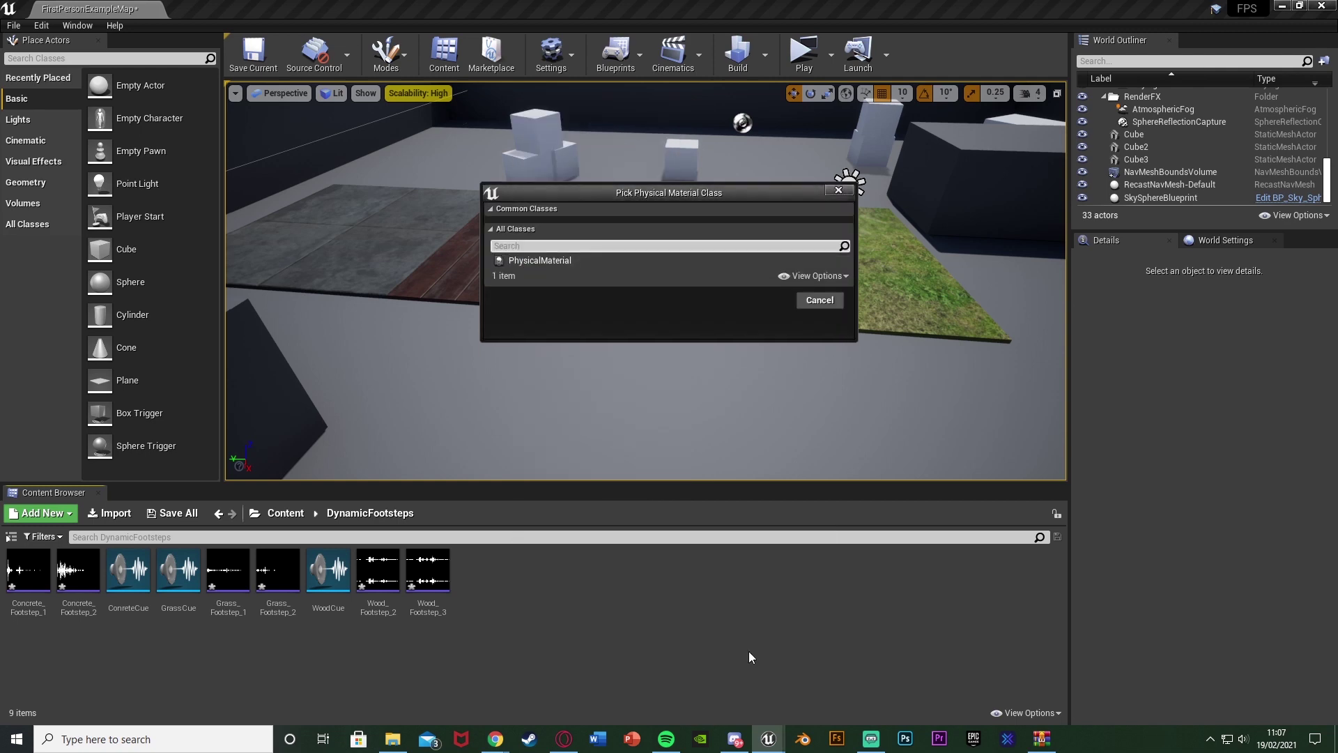
pyautogui.click(655, 261)
pyautogui.click(773, 299)
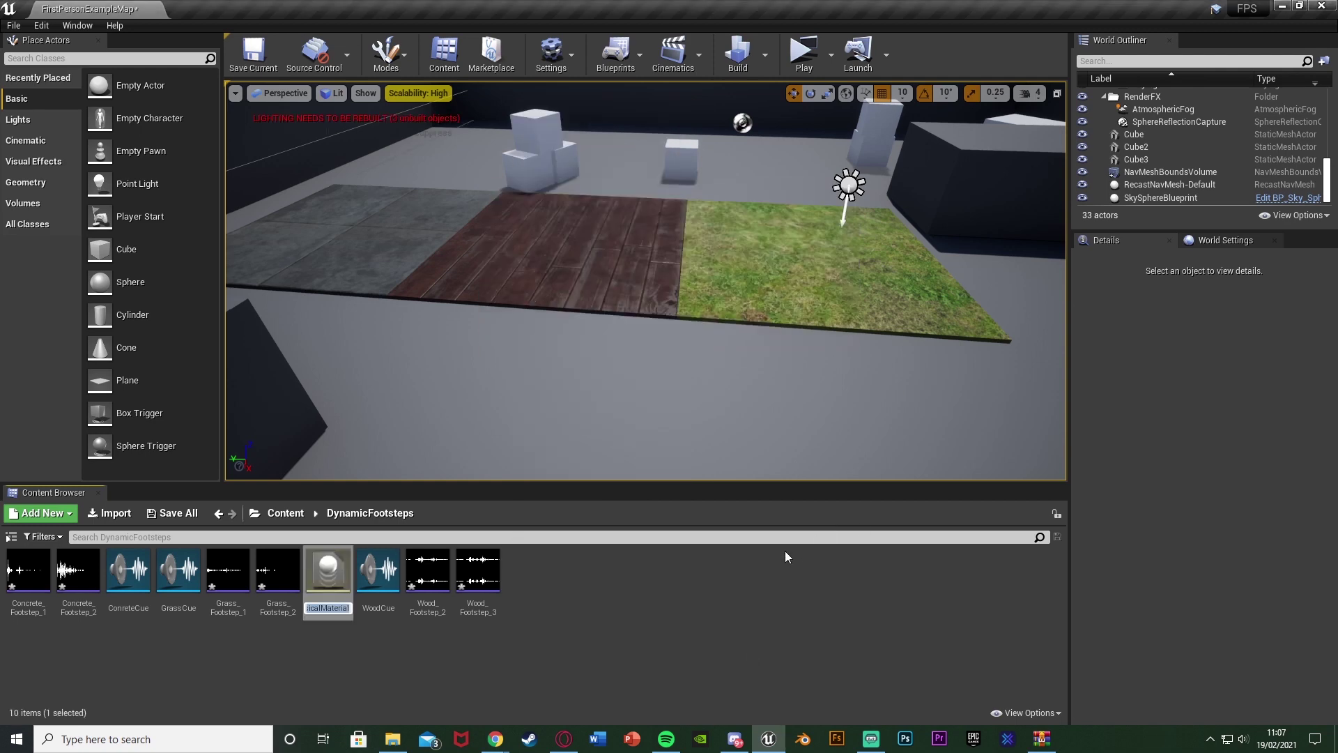
pyautogui.write('GrassPM')
pyautogui.press('Return')
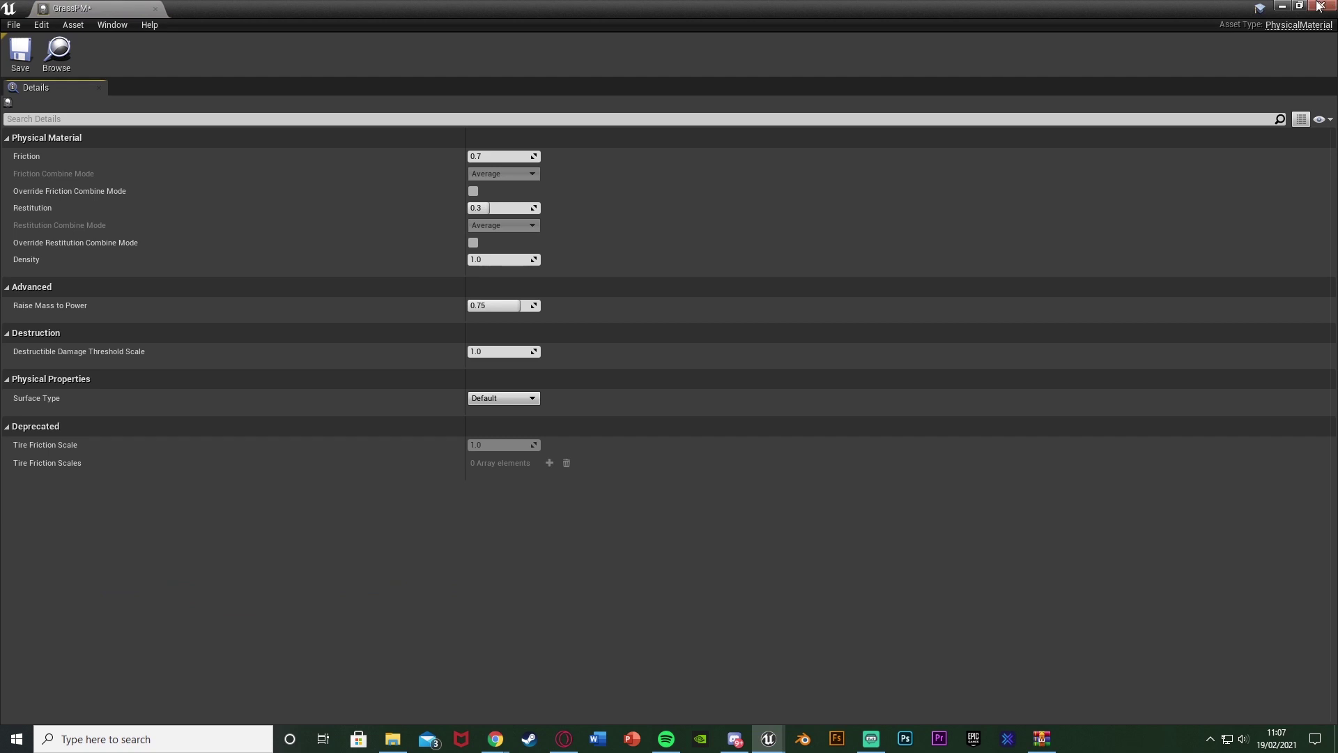
pyautogui.click(1319, 6)
# - Duplicate the GrassPM physical material and name the copy ConcretePM
pyautogui.rightClick(230, 578)
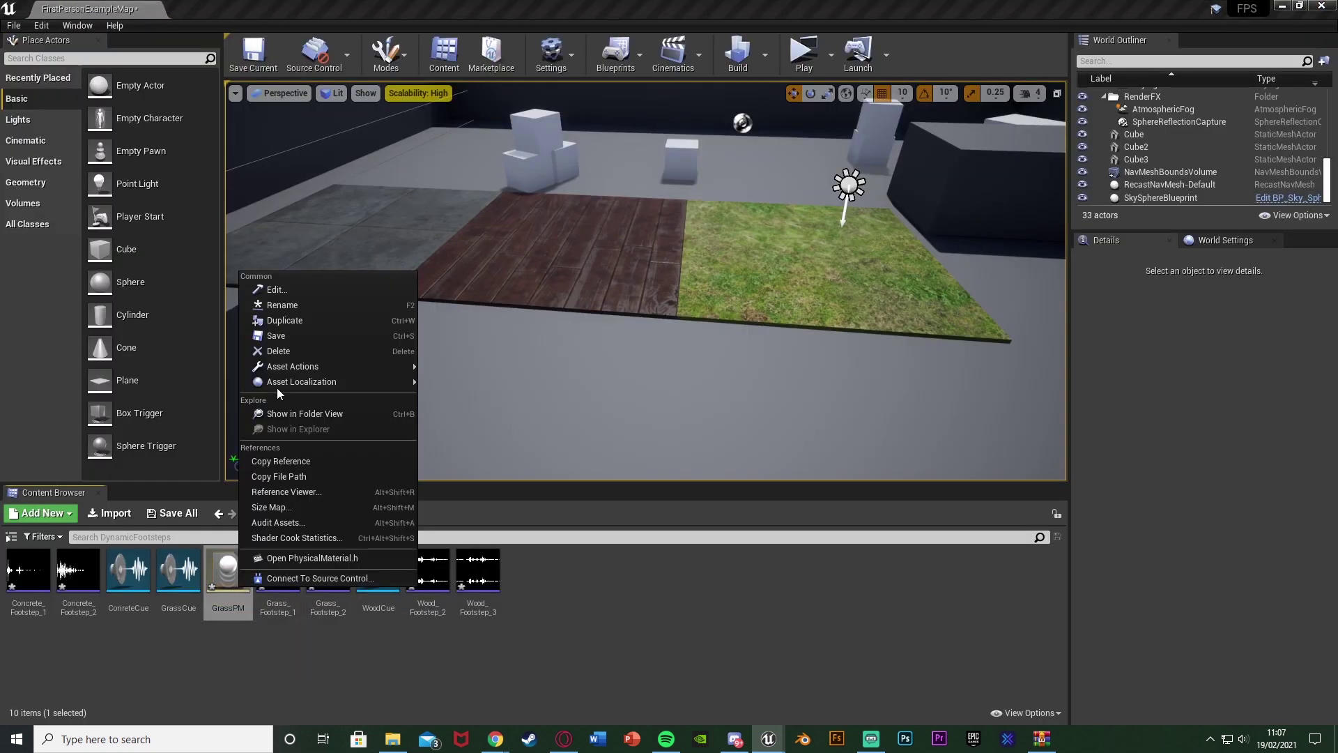
pyautogui.click(295, 319)
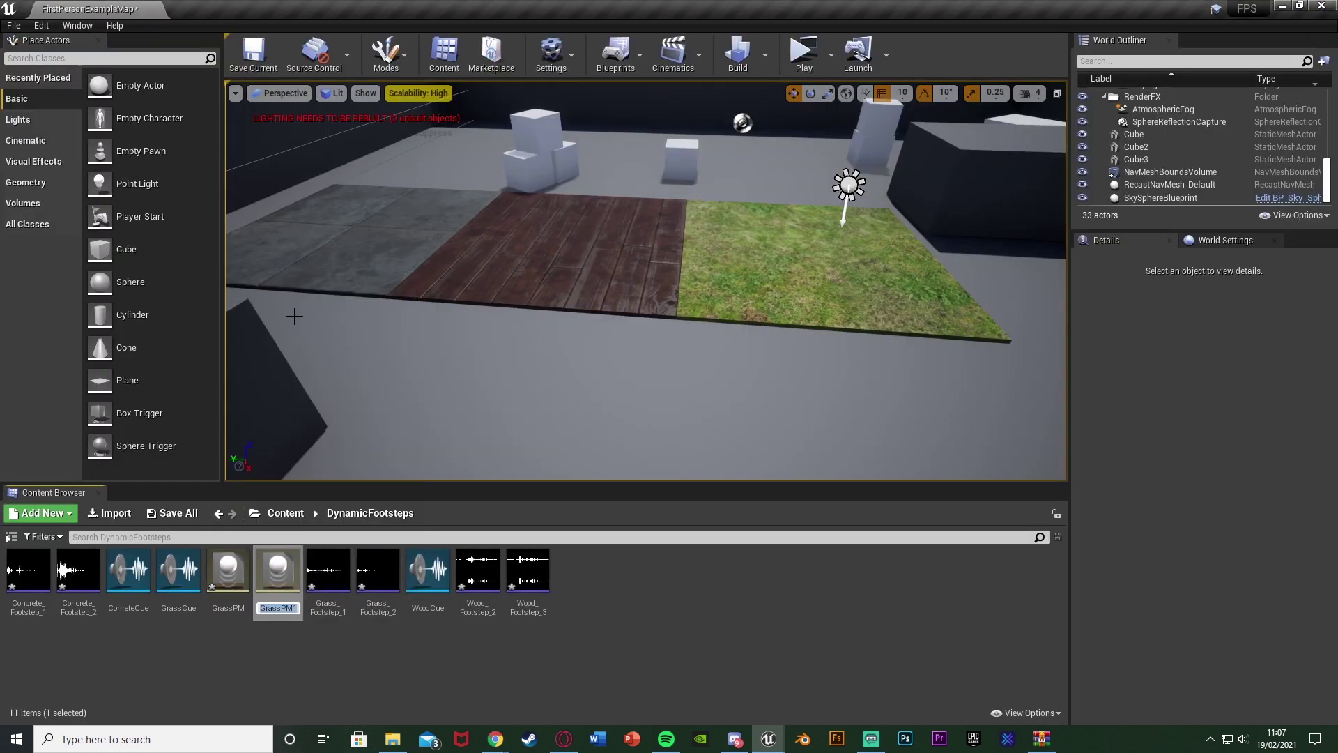
pyautogui.press('BackSpace')
pyautogui.write('ConcretePM')
pyautogui.press('Return')
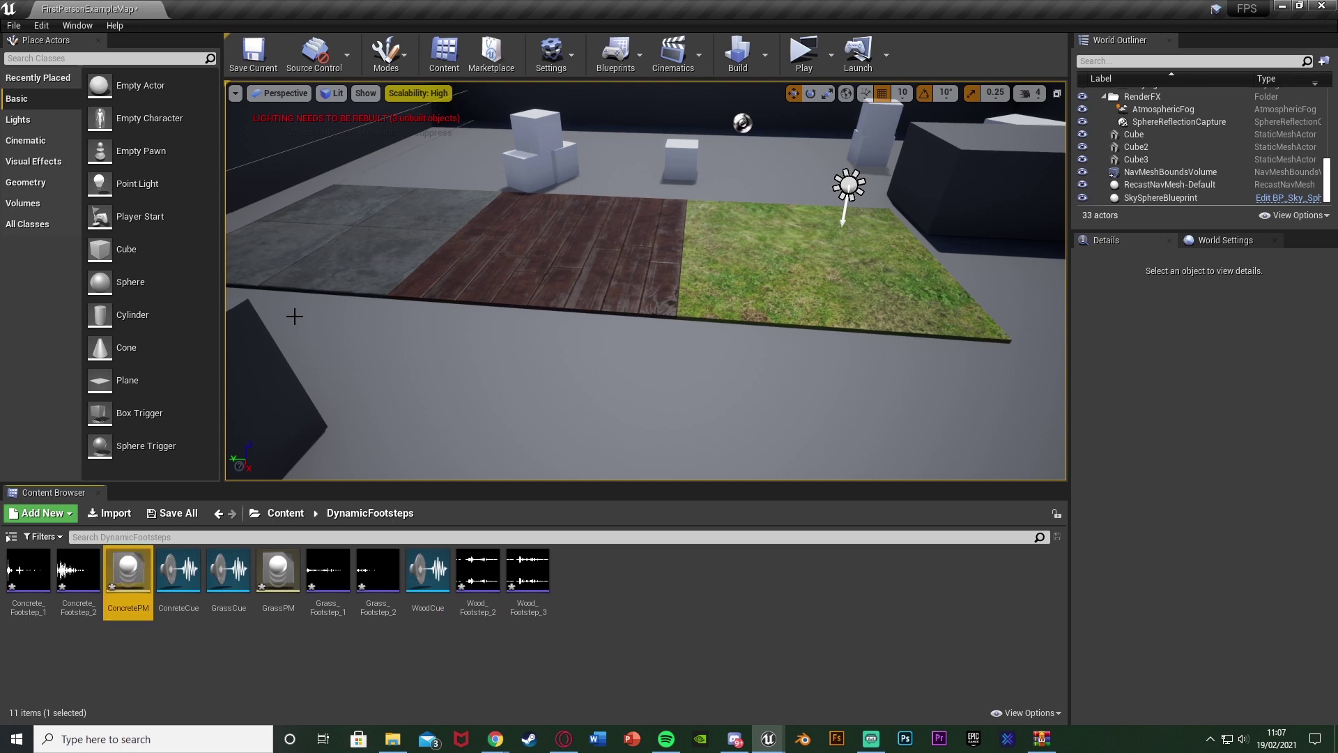
# - Duplicate the ConcretePM physical material and name the copy WoodPM
pyautogui.rightClick(127, 599)
pyautogui.click(200, 304)
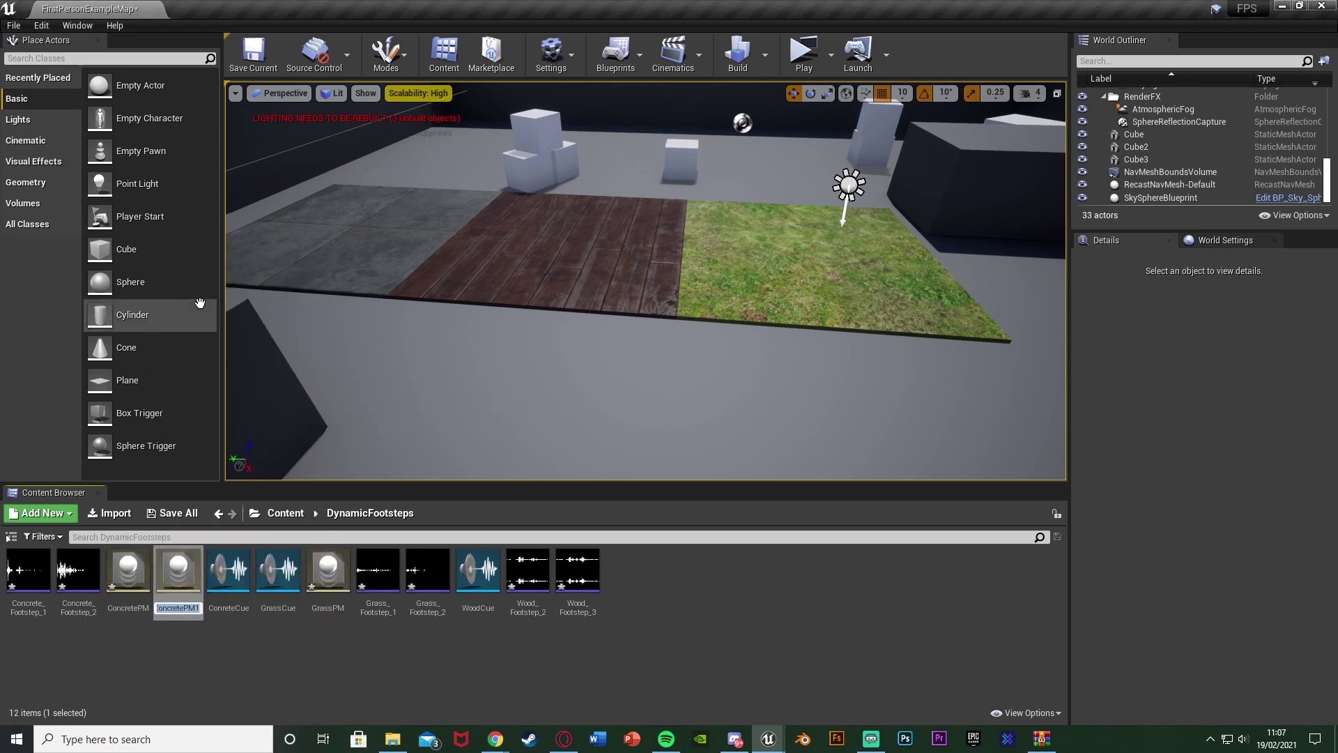
pyautogui.write('WoodPM')
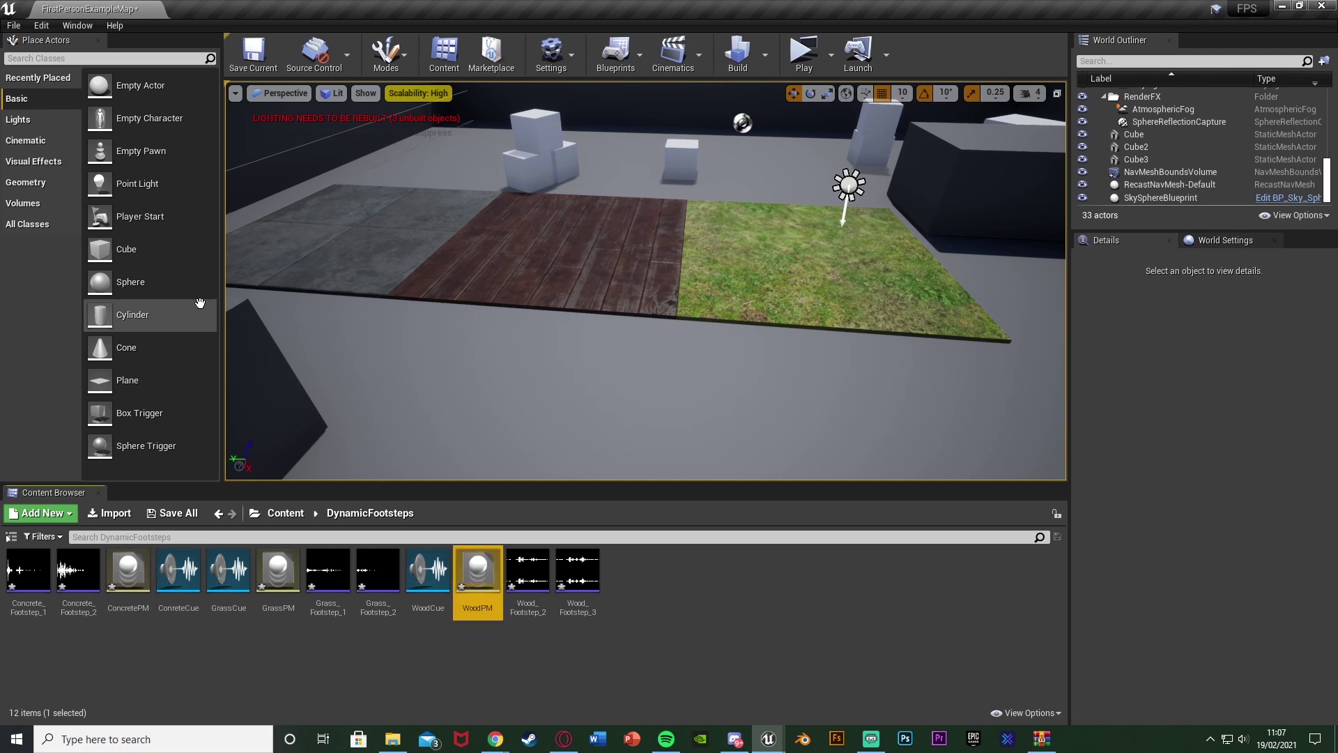
pyautogui.press('Return')
# - Open the WoodPM and ConcretePM physical materials for editing alongside GrassPM
pyautogui.doubleClick(464, 582)
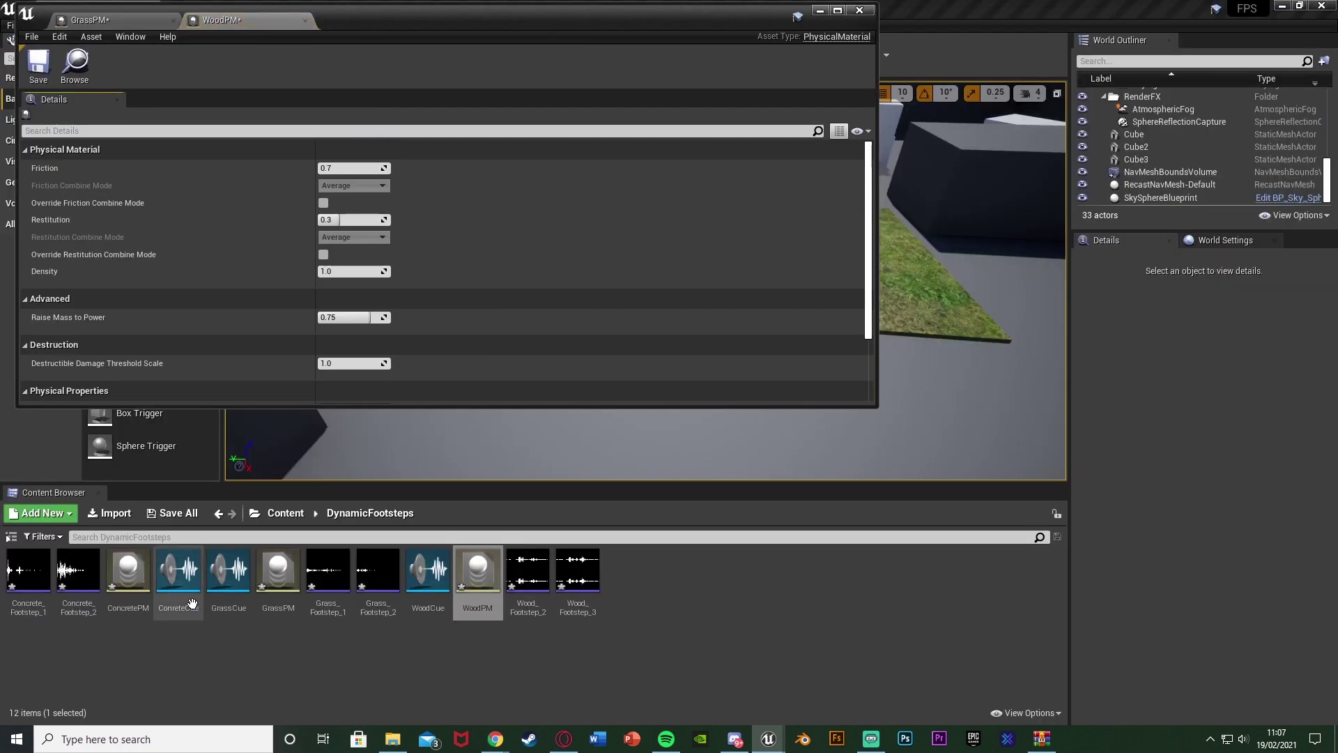
pyautogui.doubleClick(140, 597)
pyautogui.doubleClick(488, 11)
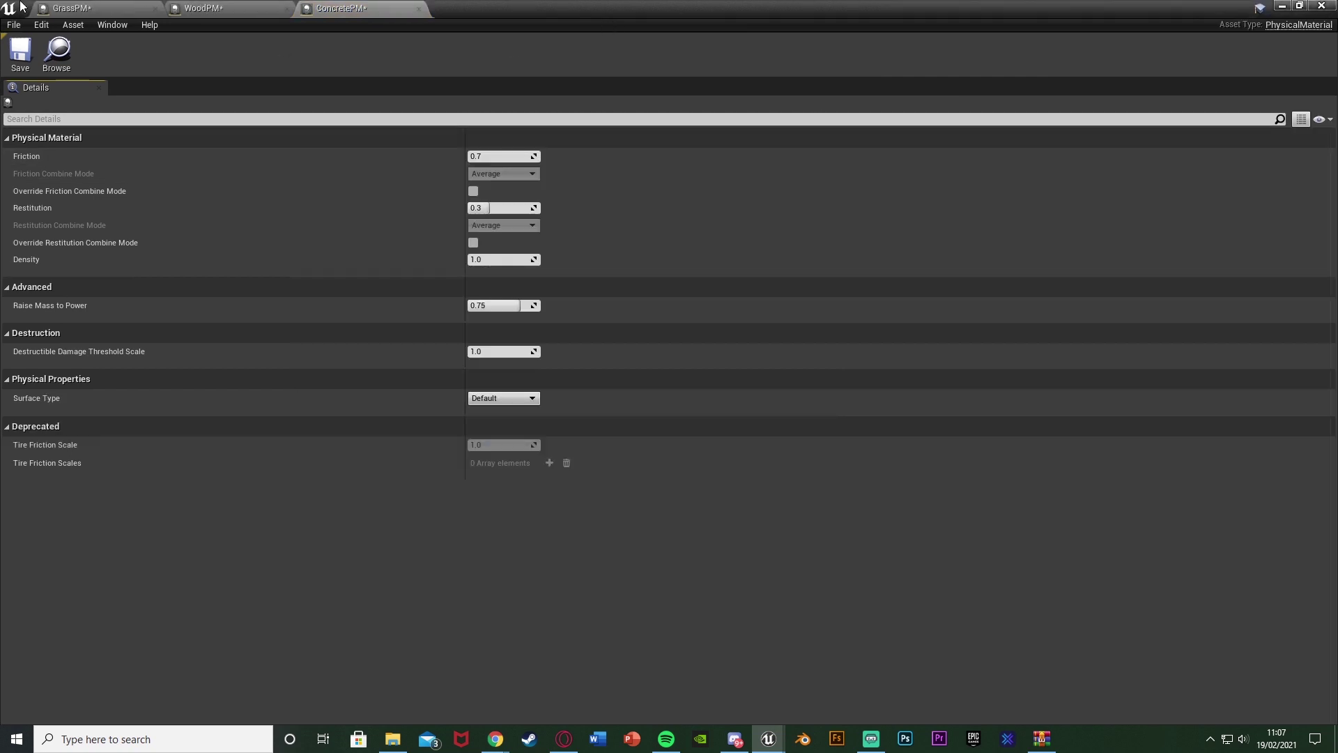
# - Set GrassPM's Surface Type to Grass, then save and close the asset
pyautogui.click(65, 6)
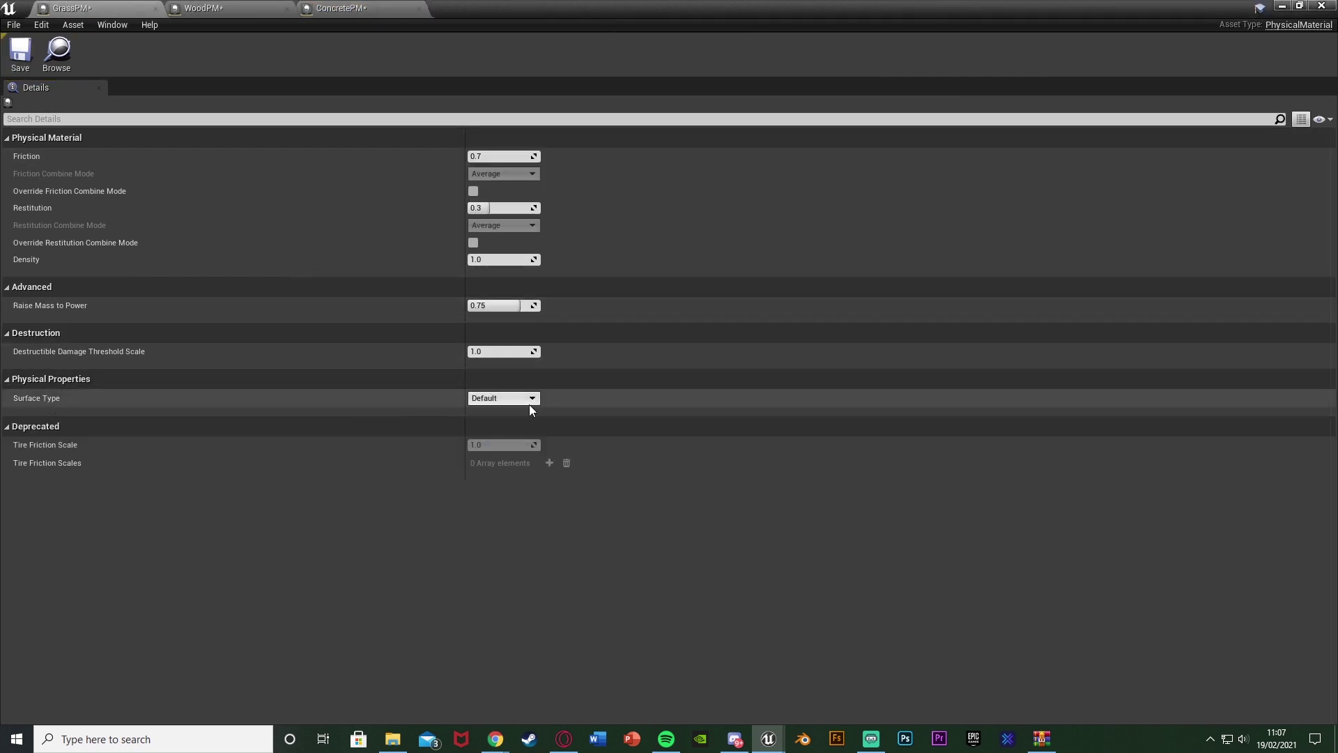
pyautogui.click(491, 404)
pyautogui.click(492, 423)
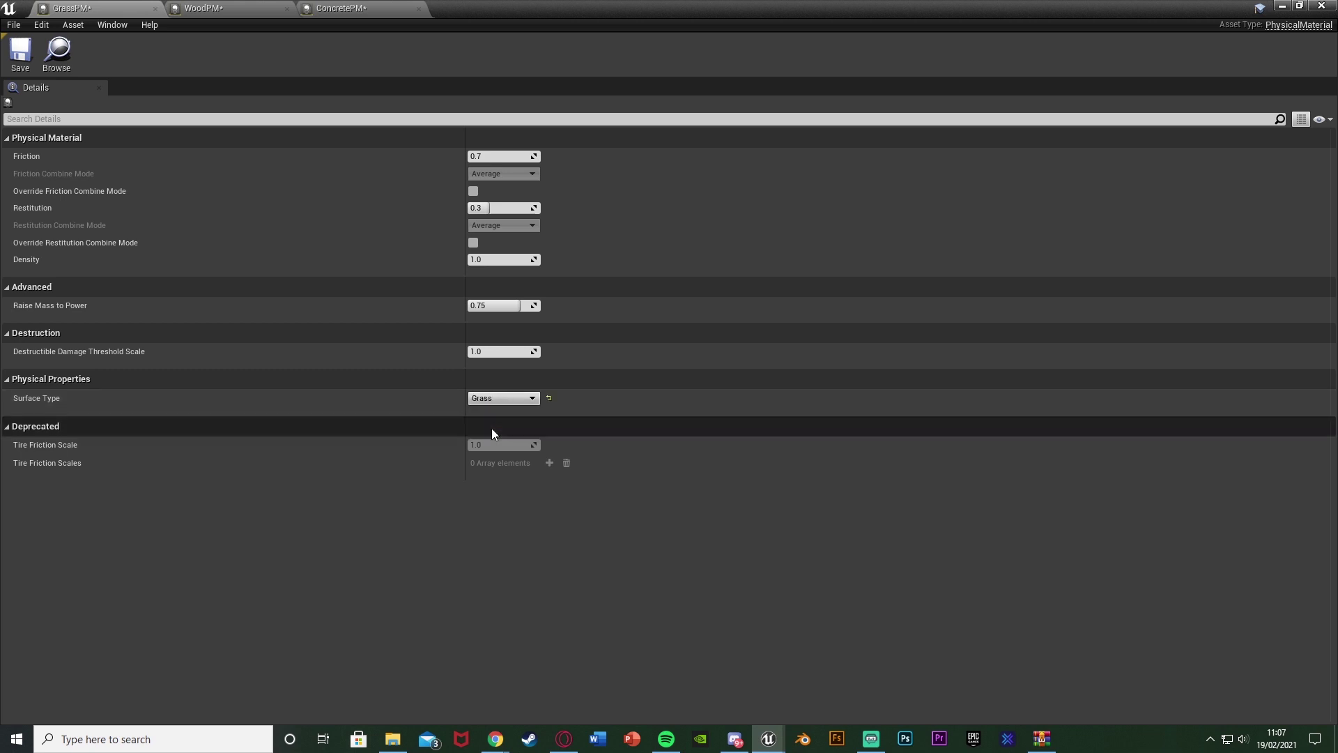
pyautogui.hotkey('ctrl', 's')
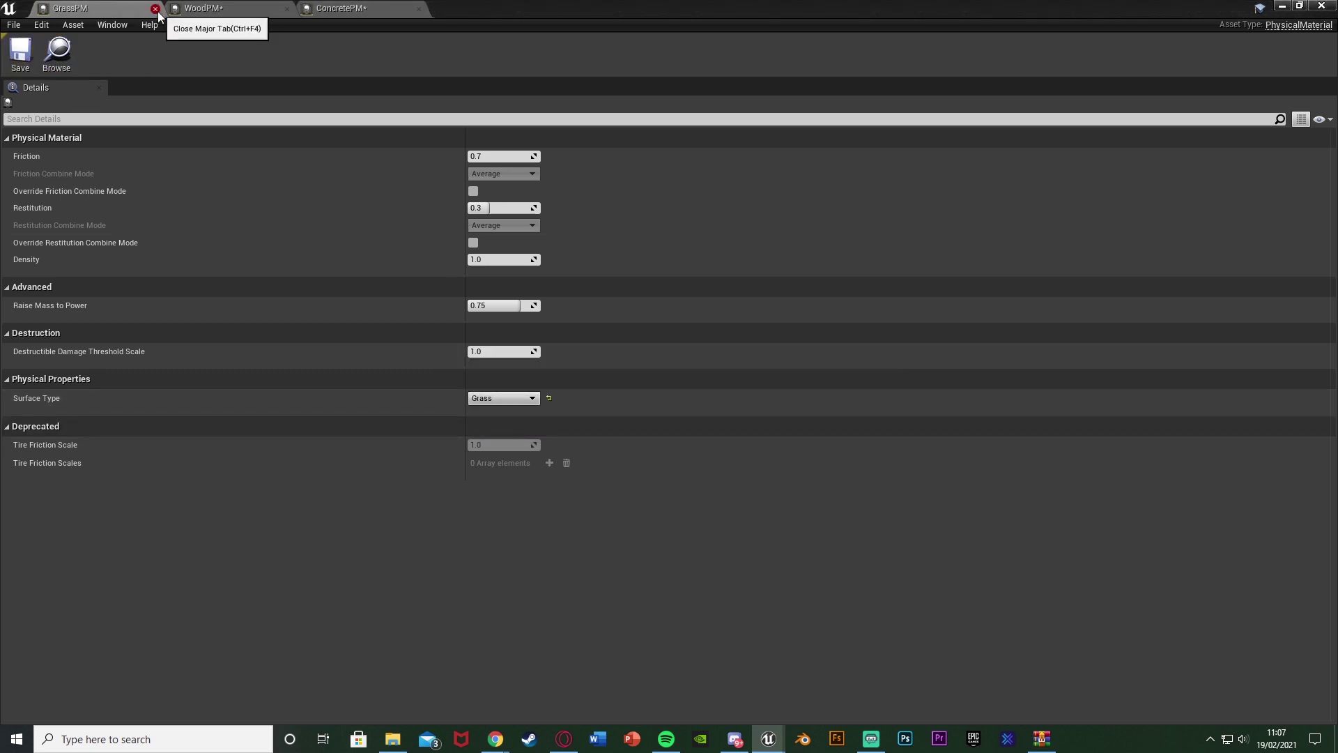
pyautogui.click(156, 10)
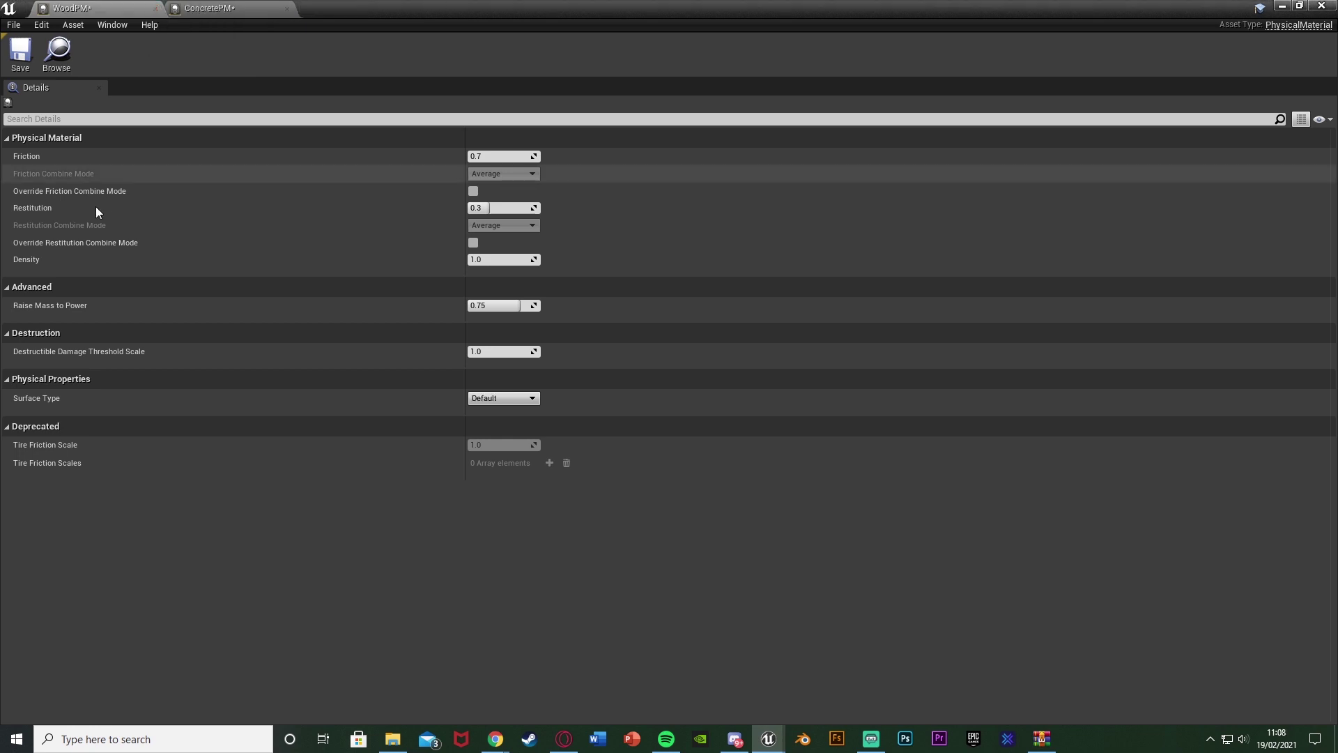
# - Set WoodPM's Surface Type to Wood, then save and close the asset
pyautogui.click(506, 399)
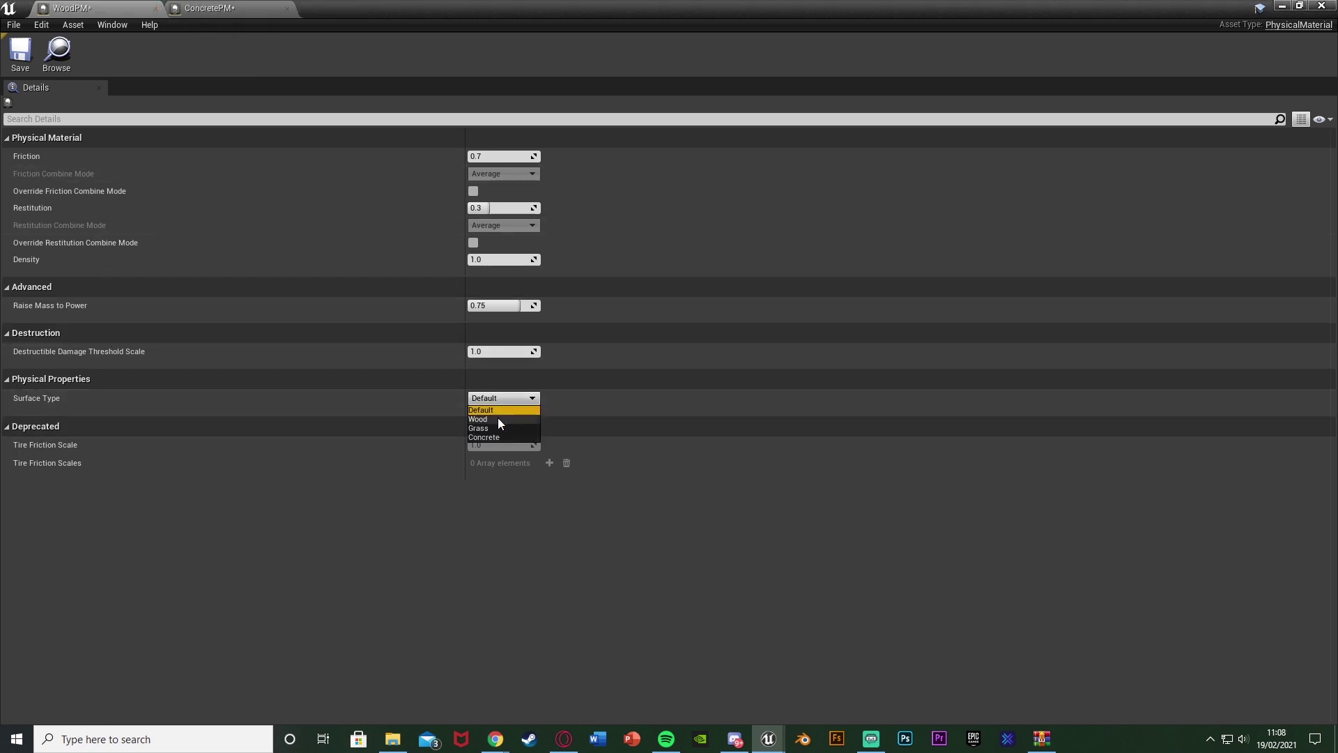
pyautogui.click(497, 417)
pyautogui.hotkey('ctrl', 's')
pyautogui.click(154, 9)
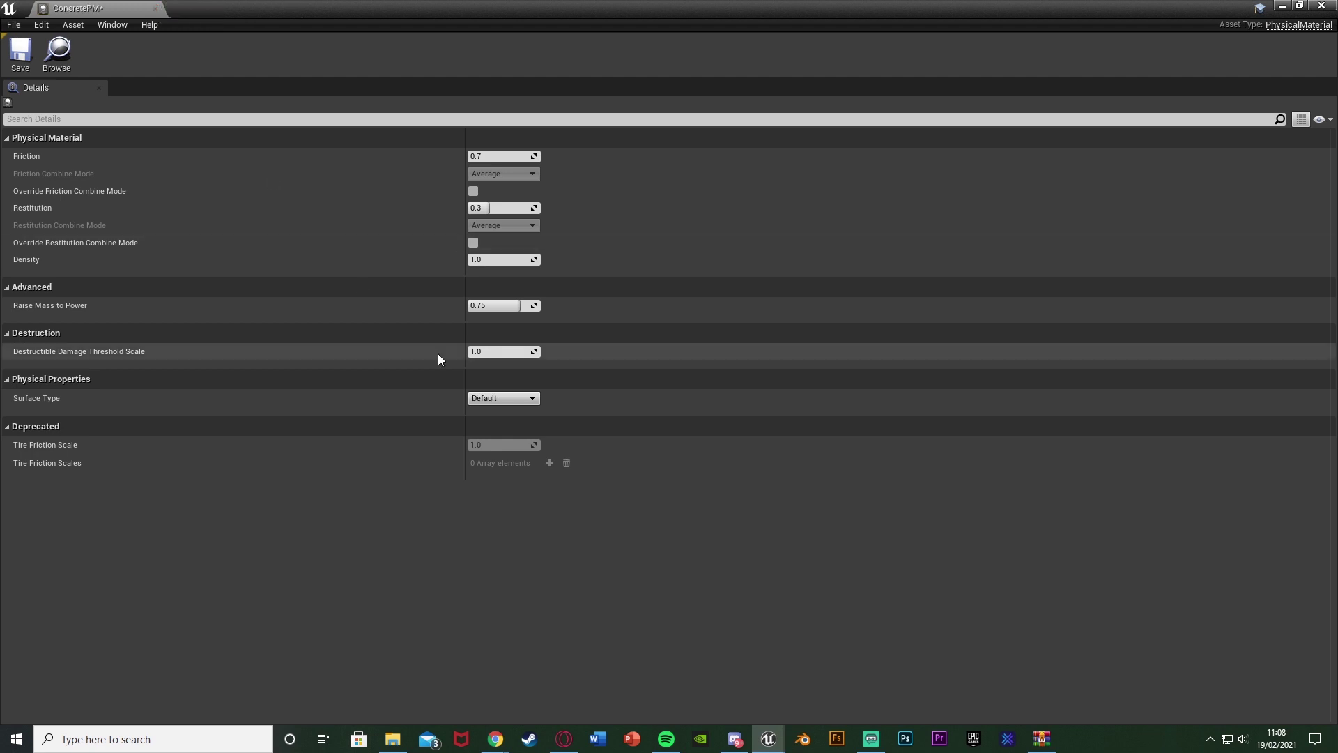
# - Set ConcretePM's Surface Type to Concrete, then save and close the asset
pyautogui.click(504, 398)
pyautogui.click(485, 437)
pyautogui.hotkey('ctrl', 's')
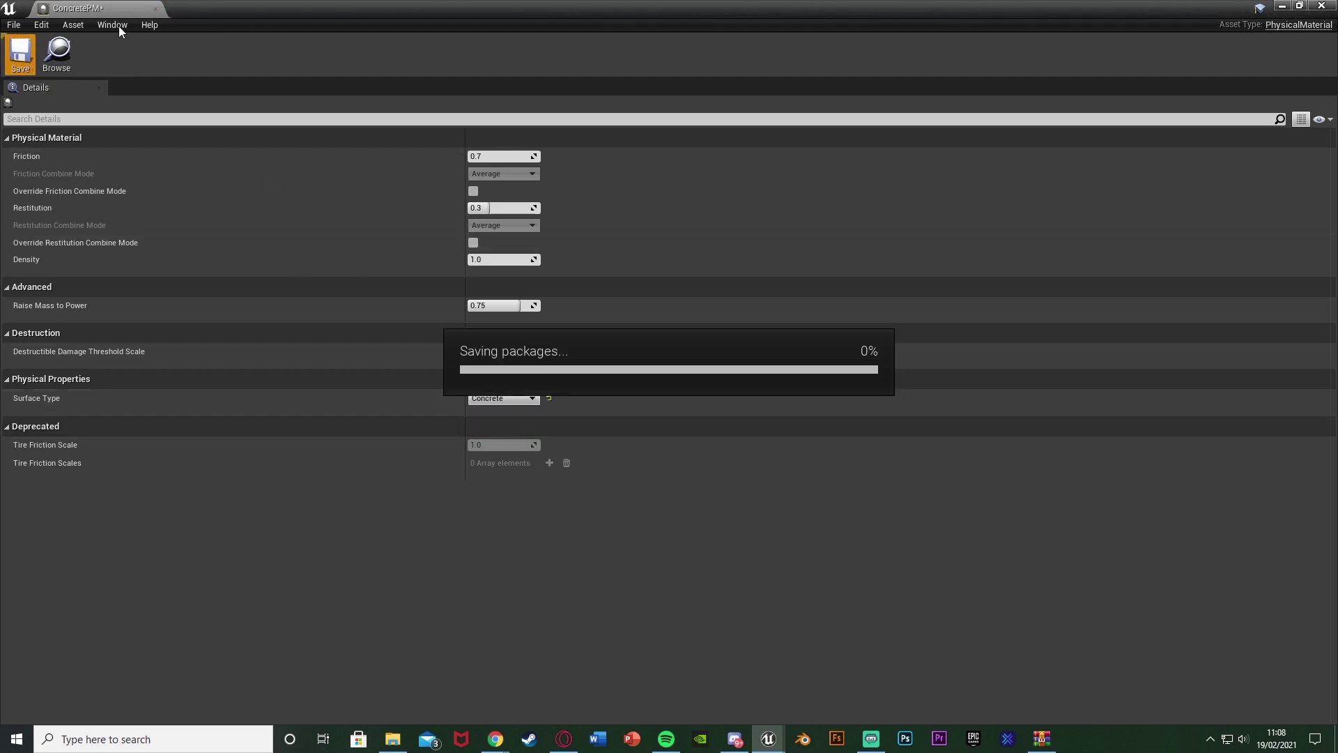
pyautogui.click(155, 8)
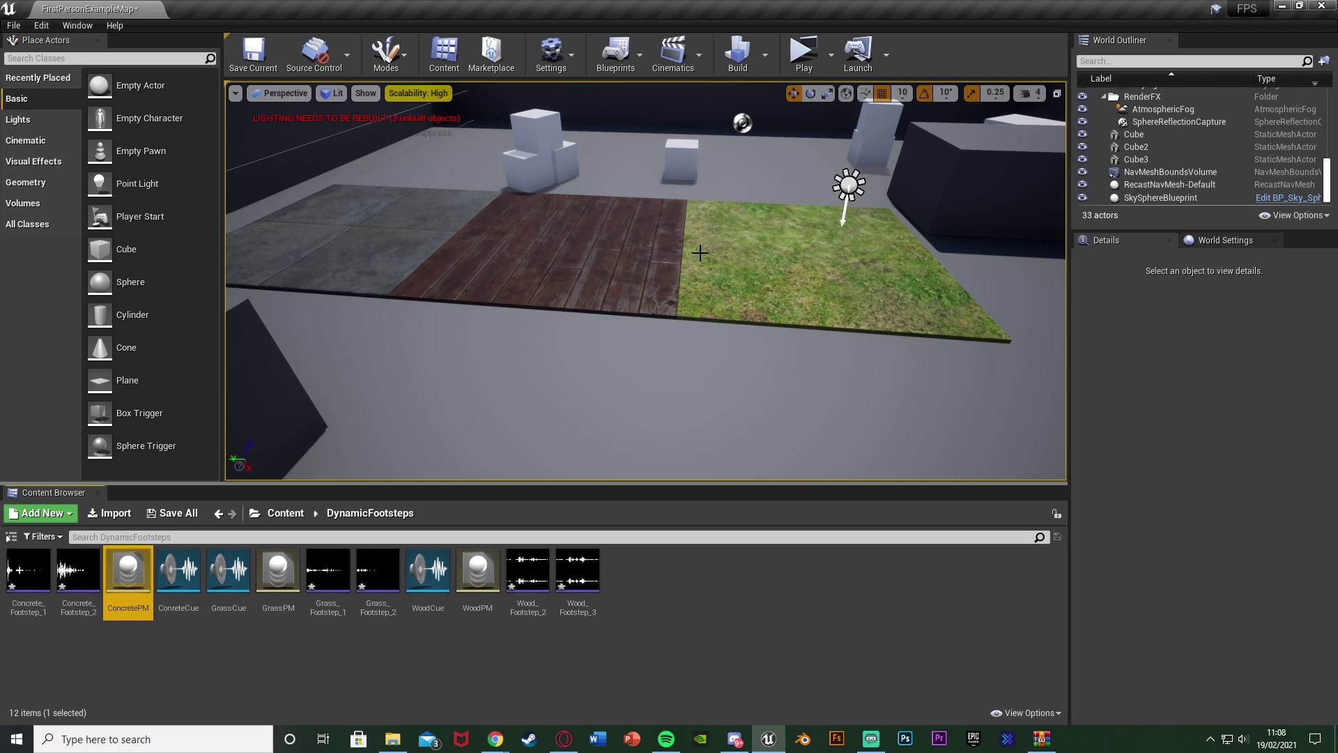
# - Assign GrassPM as the Phys Material of the grass floor's M_Ground_Grass material, apply the change and close the material editor
pyautogui.moveTo(311, 218); pyautogui.dragTo(827, 320, button='right')
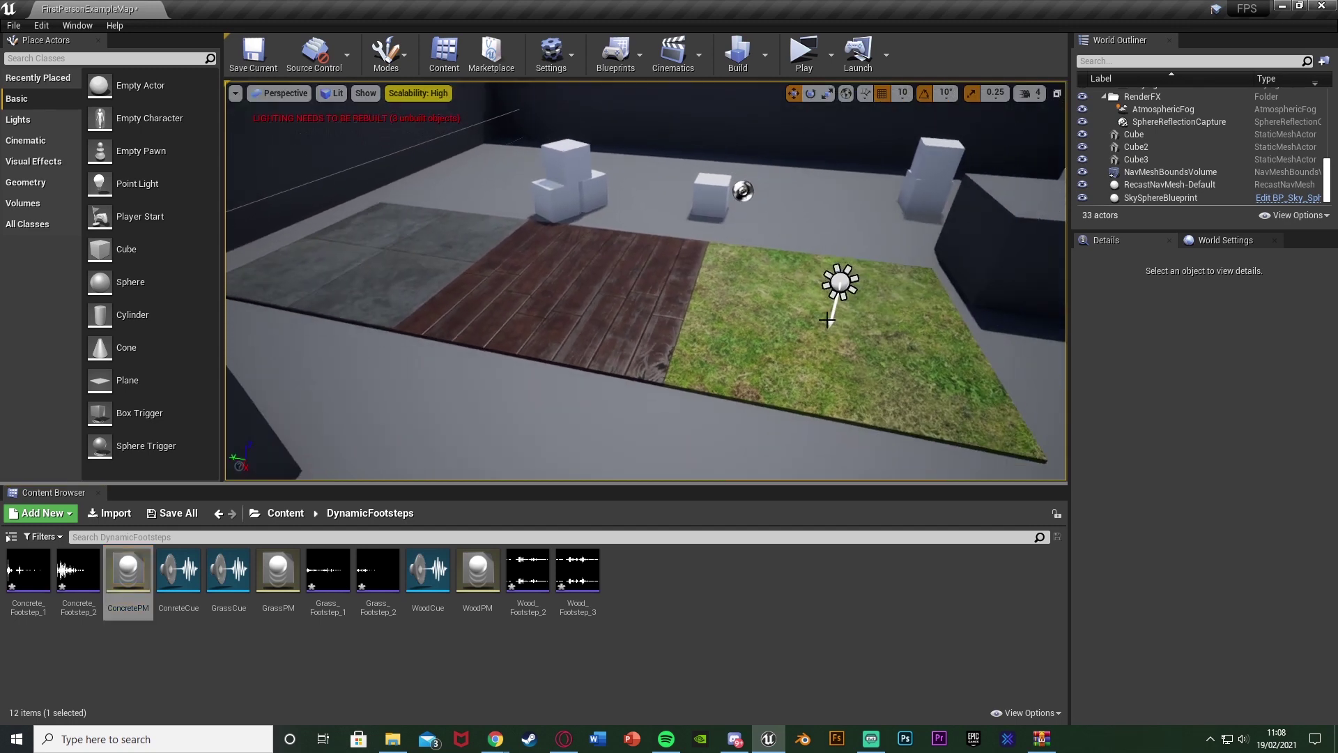
pyautogui.click(827, 318)
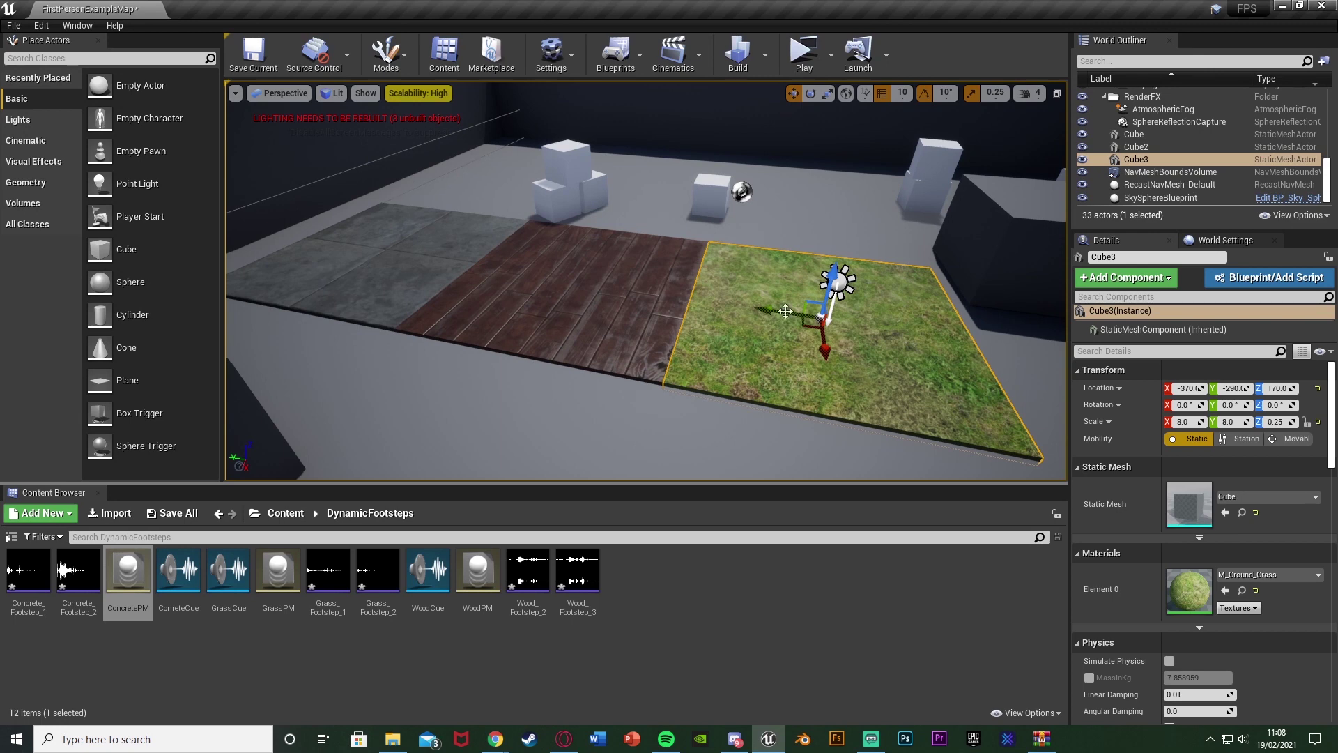
pyautogui.doubleClick(1194, 597)
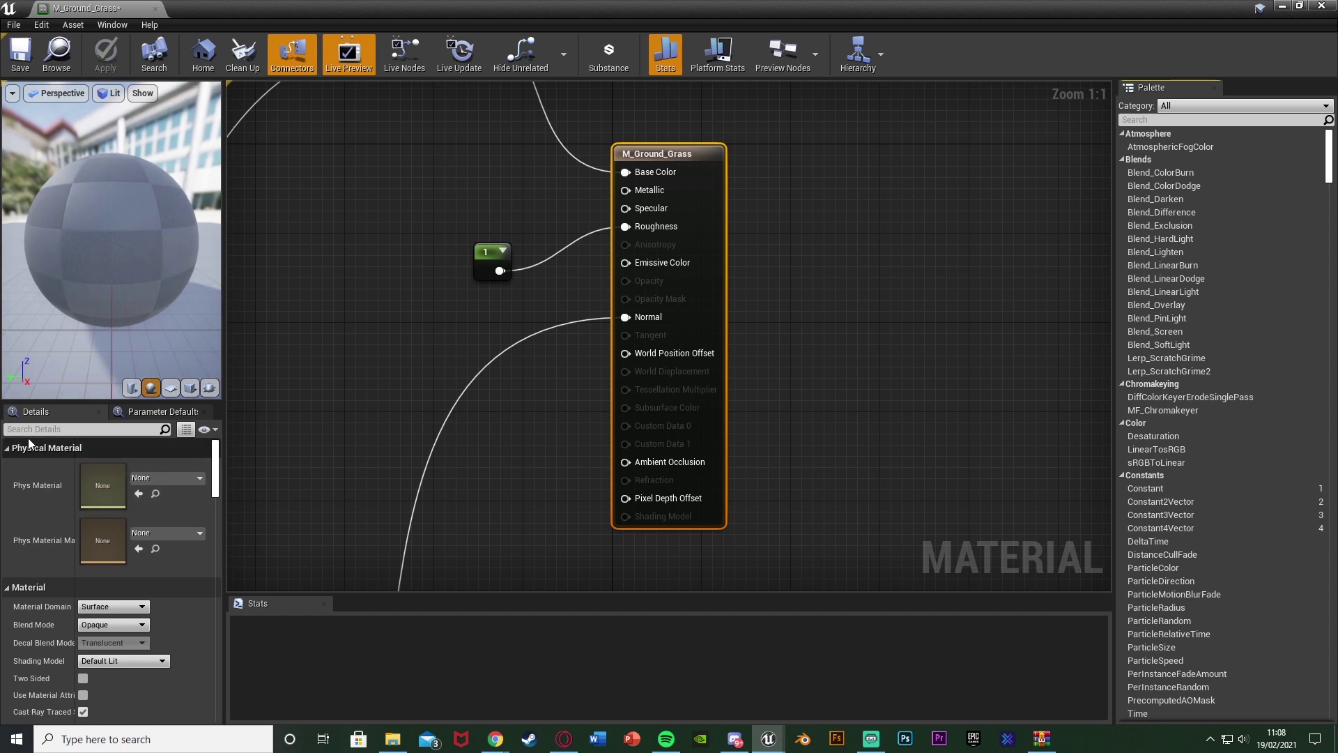
pyautogui.click(146, 481)
pyautogui.write('grass')
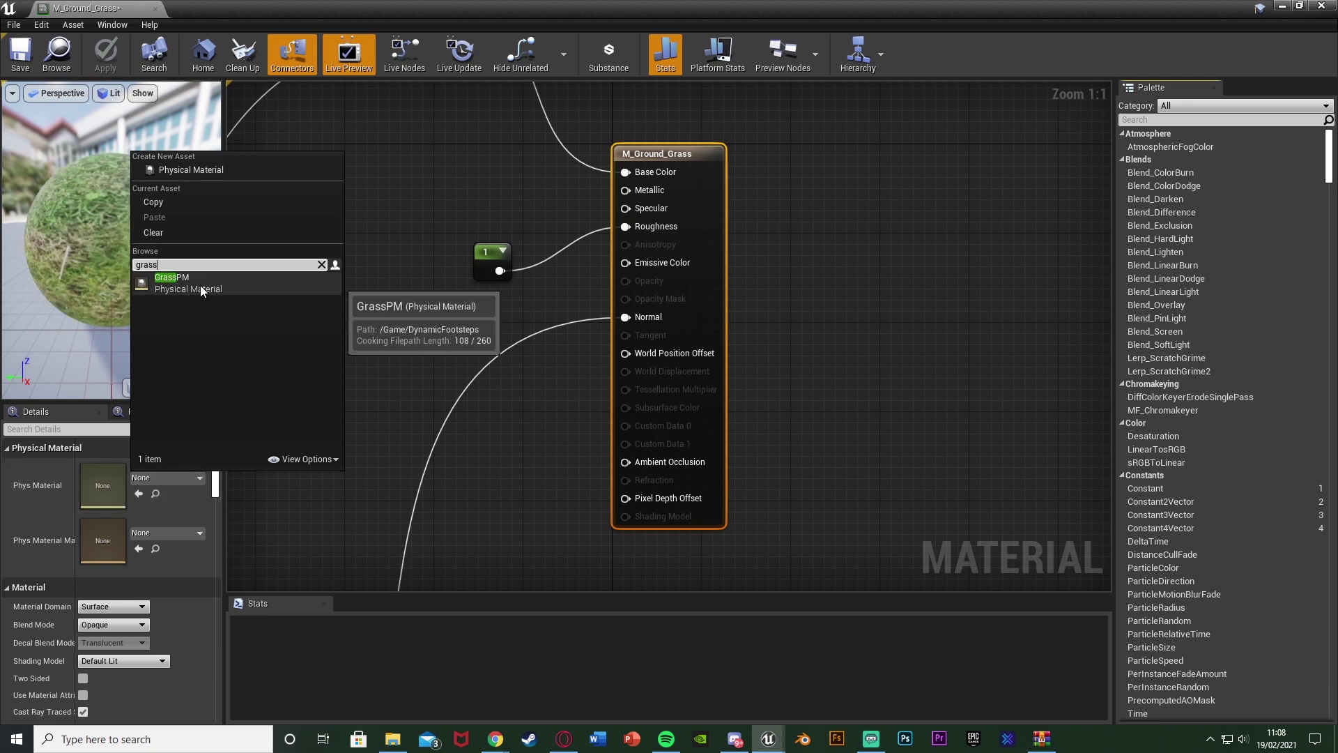
pyautogui.click(173, 281)
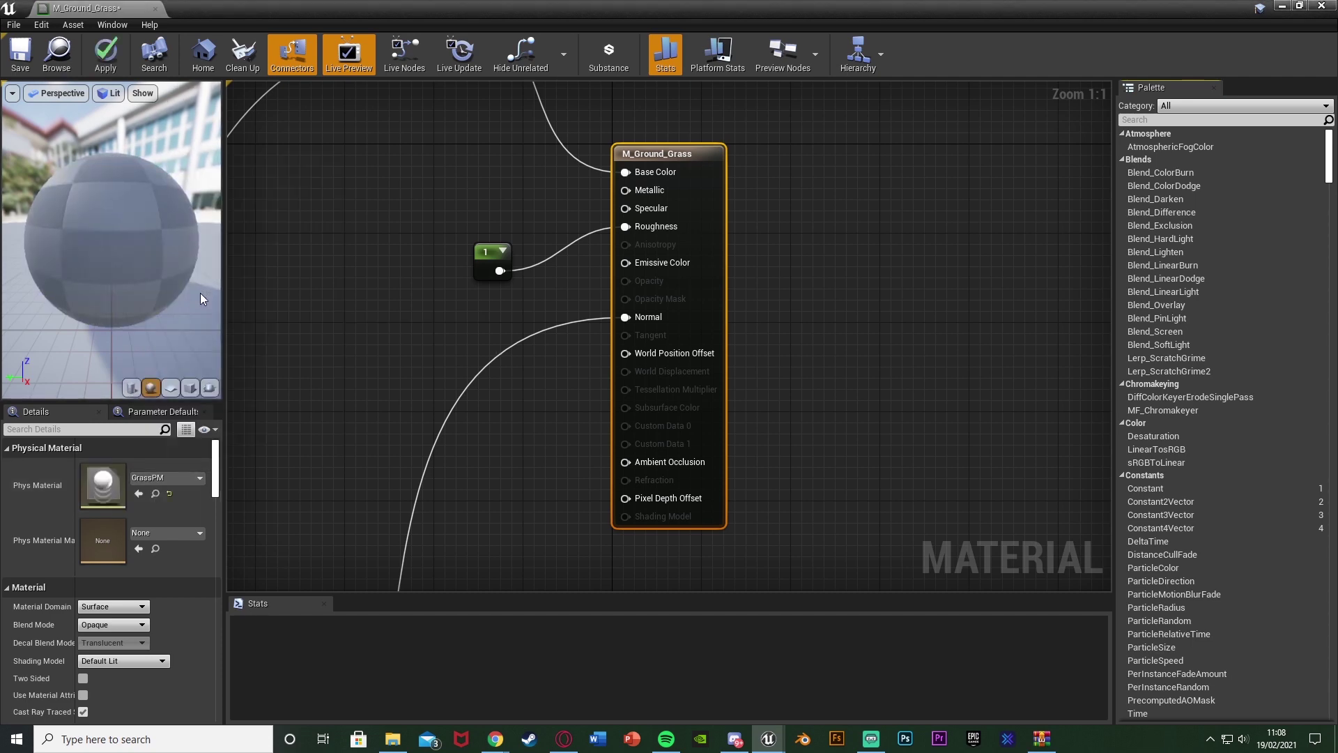
pyautogui.click(105, 56)
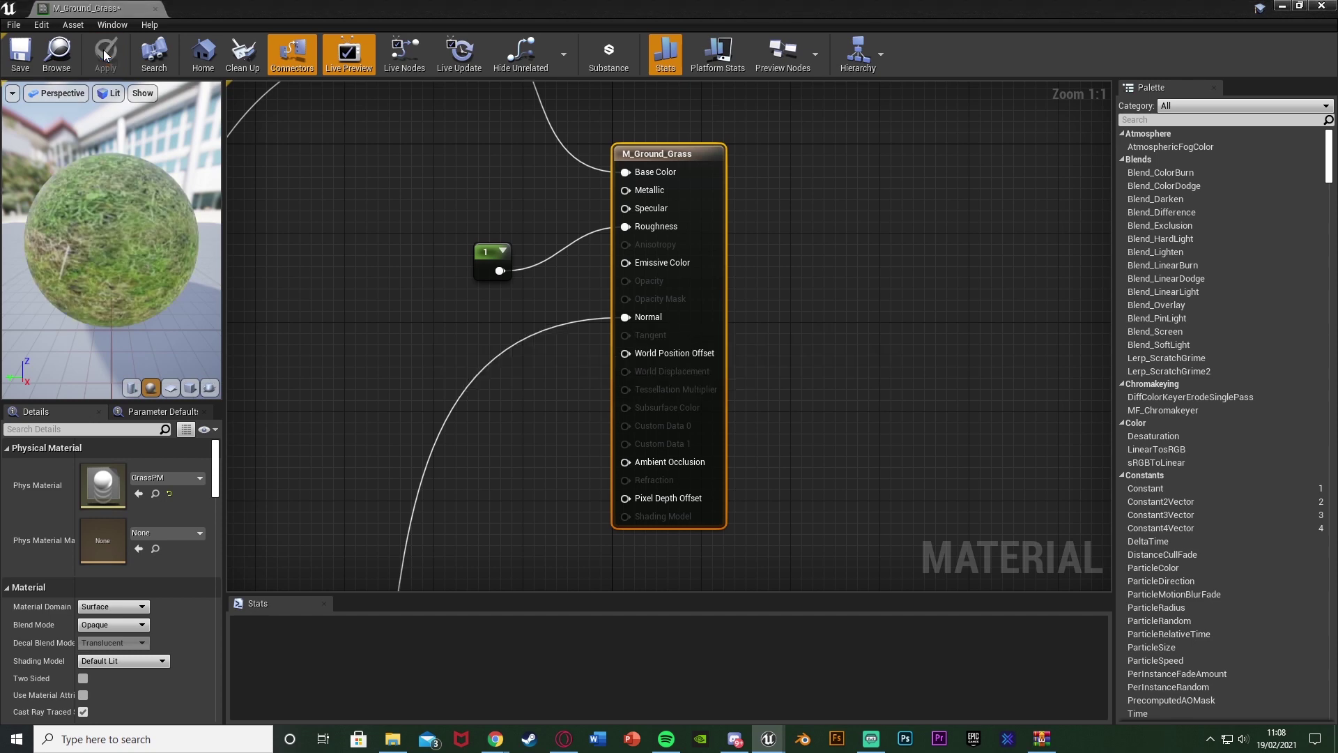
pyautogui.click(1320, 5)
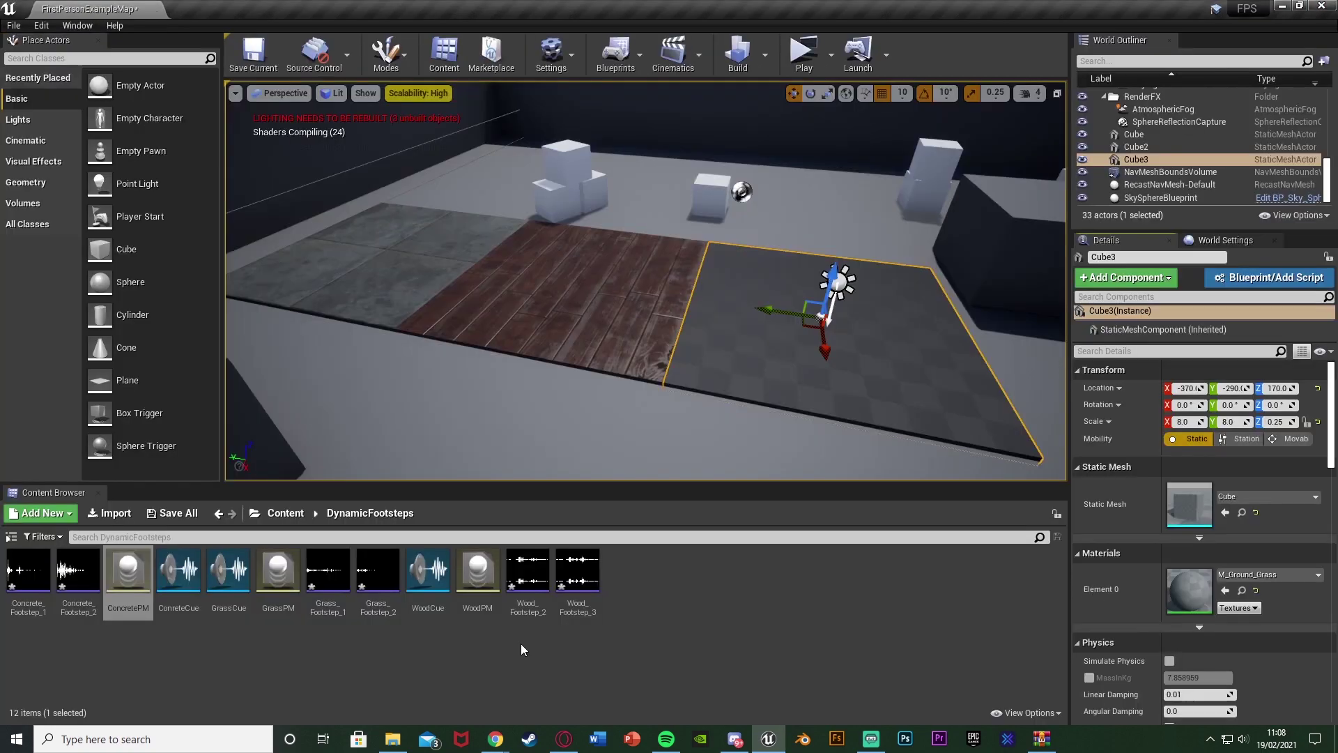
# - Assign WoodPM as the Phys Material of the wooden floor's M_Wood_Floor_Walnut_Worn material and apply the change
pyautogui.click(590, 366)
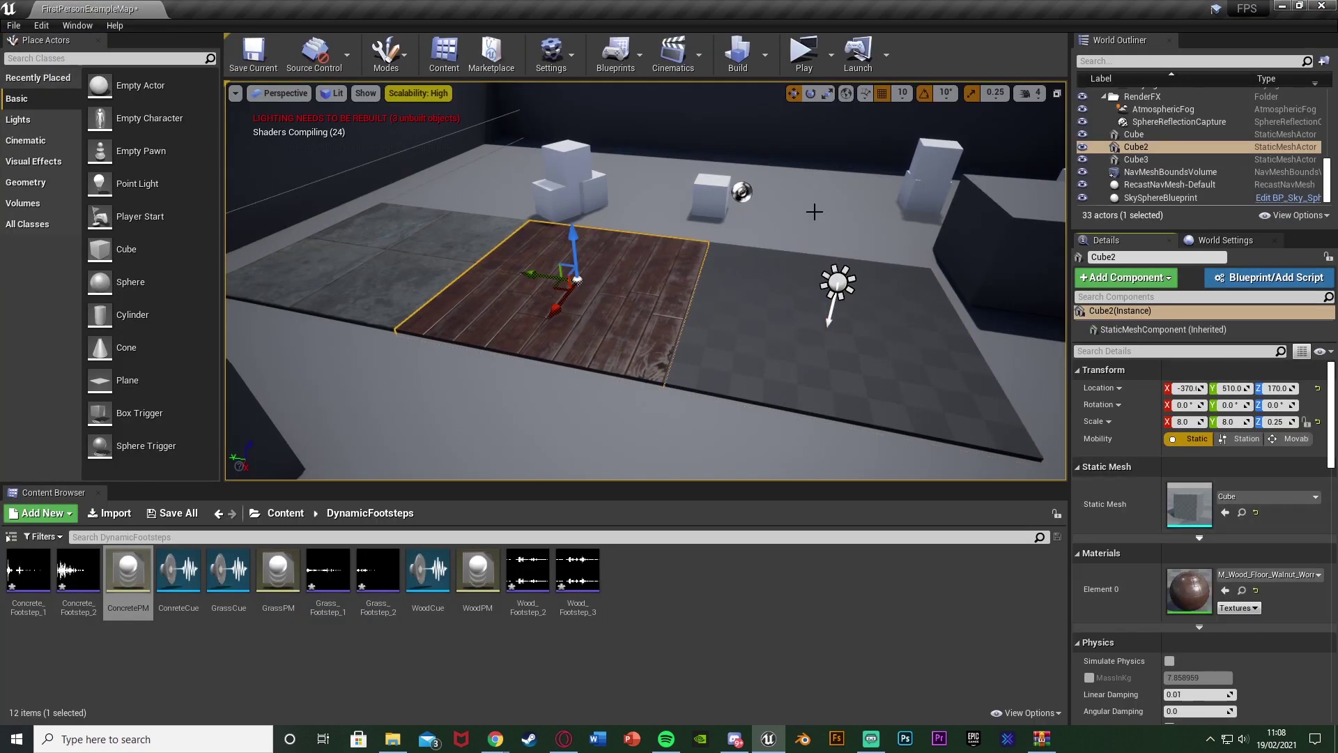
pyautogui.doubleClick(1176, 568)
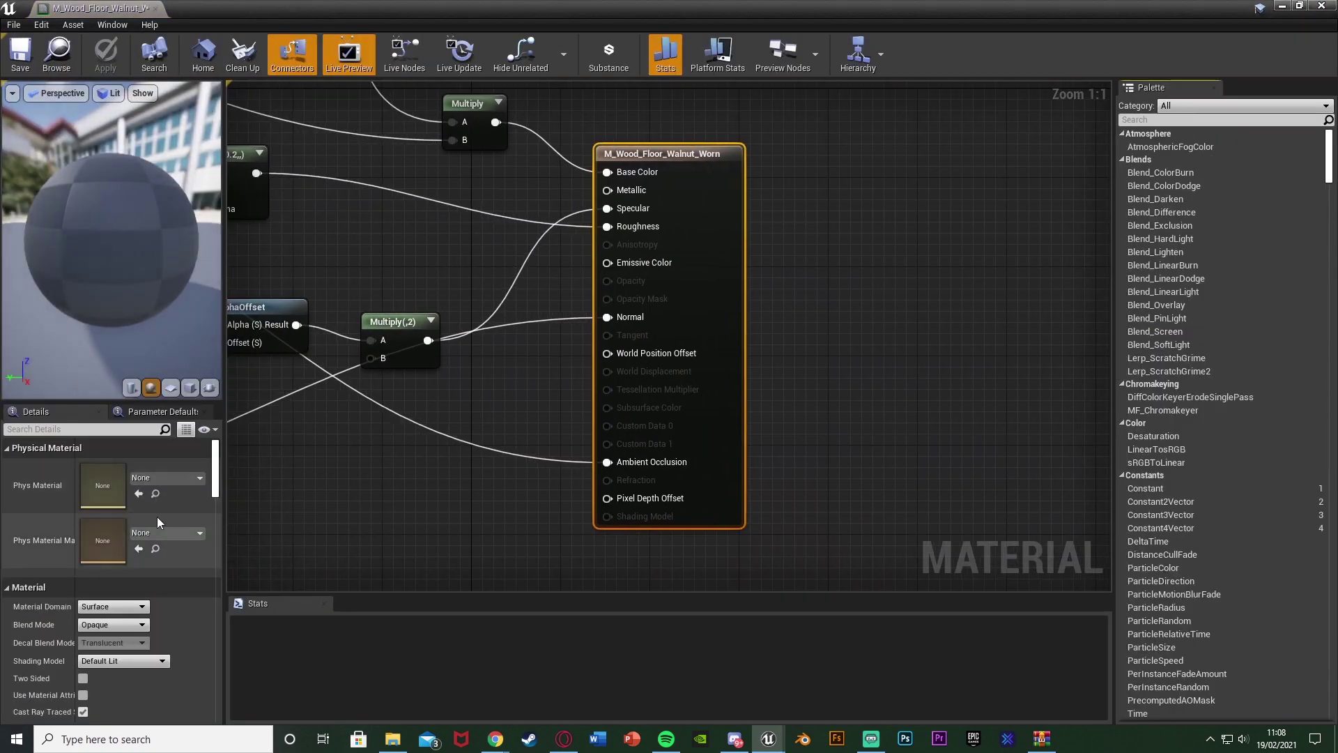
pyautogui.click(163, 481)
pyautogui.write('wood')
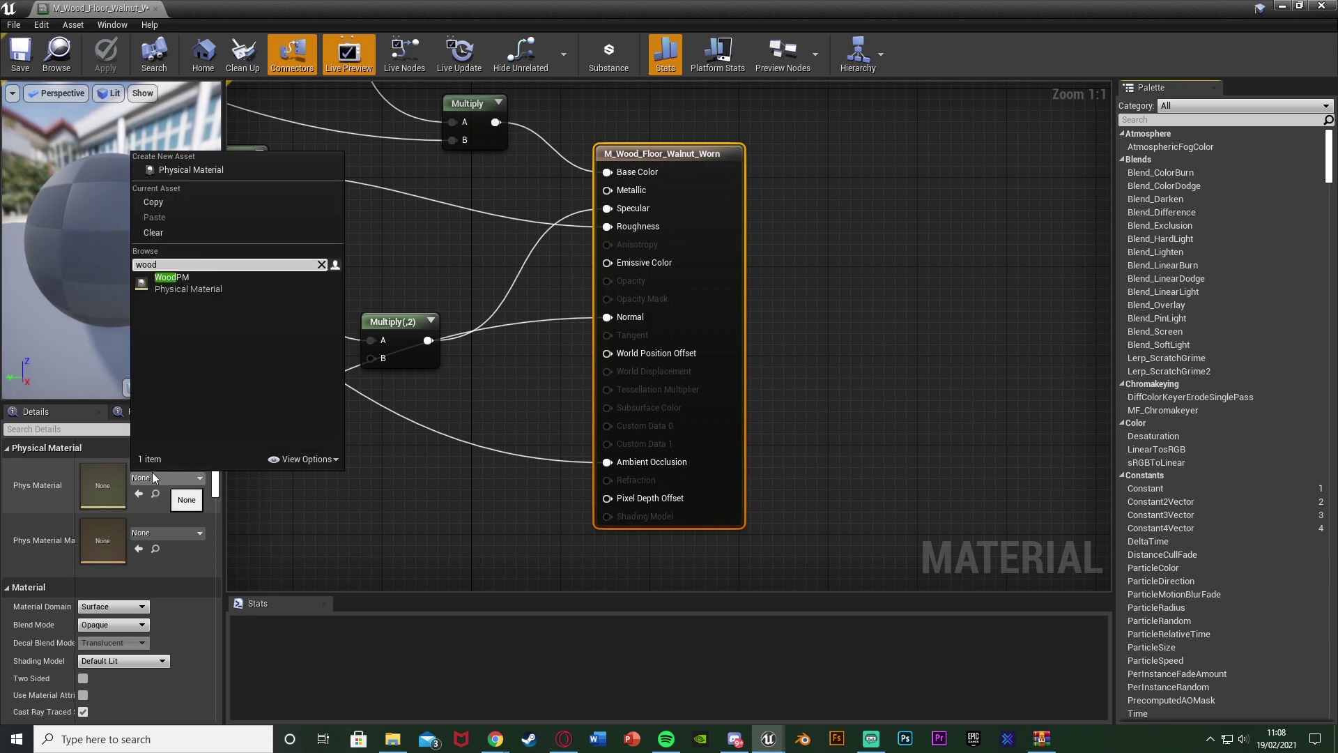
pyautogui.click(176, 286)
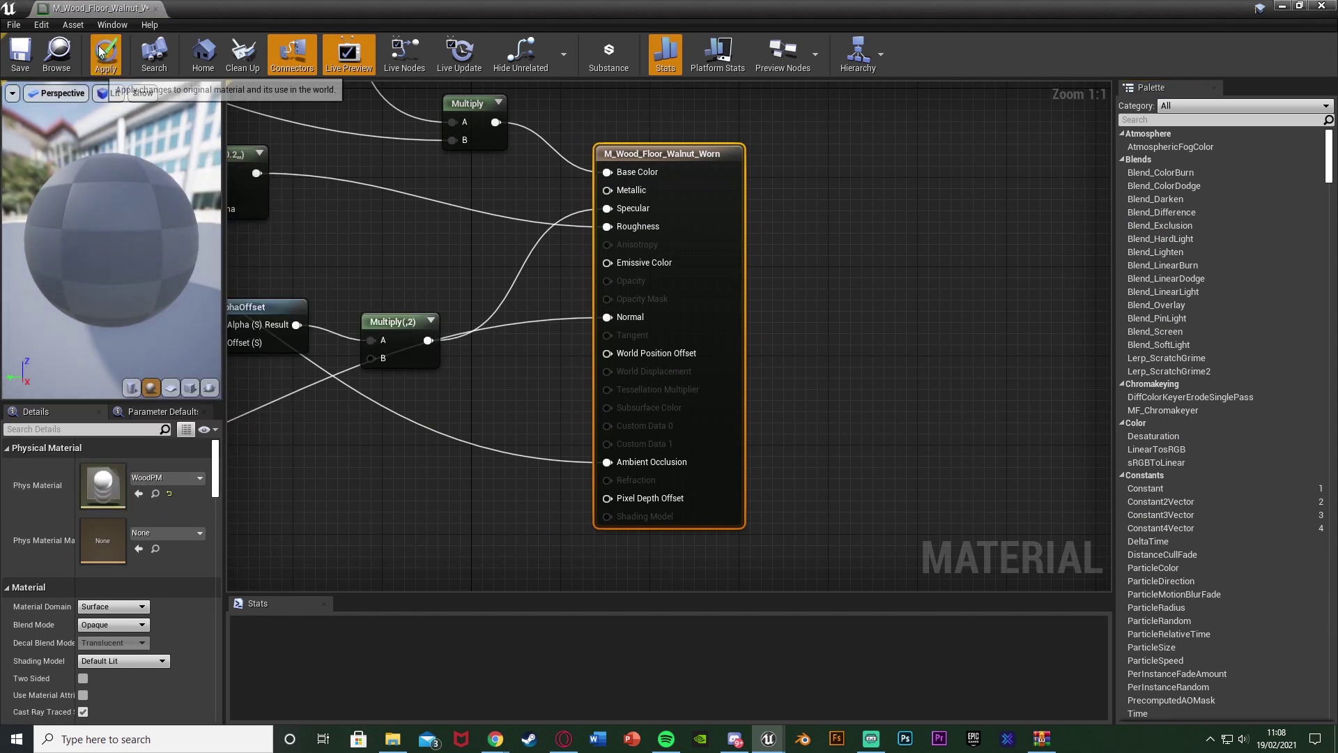
pyautogui.click(101, 54)
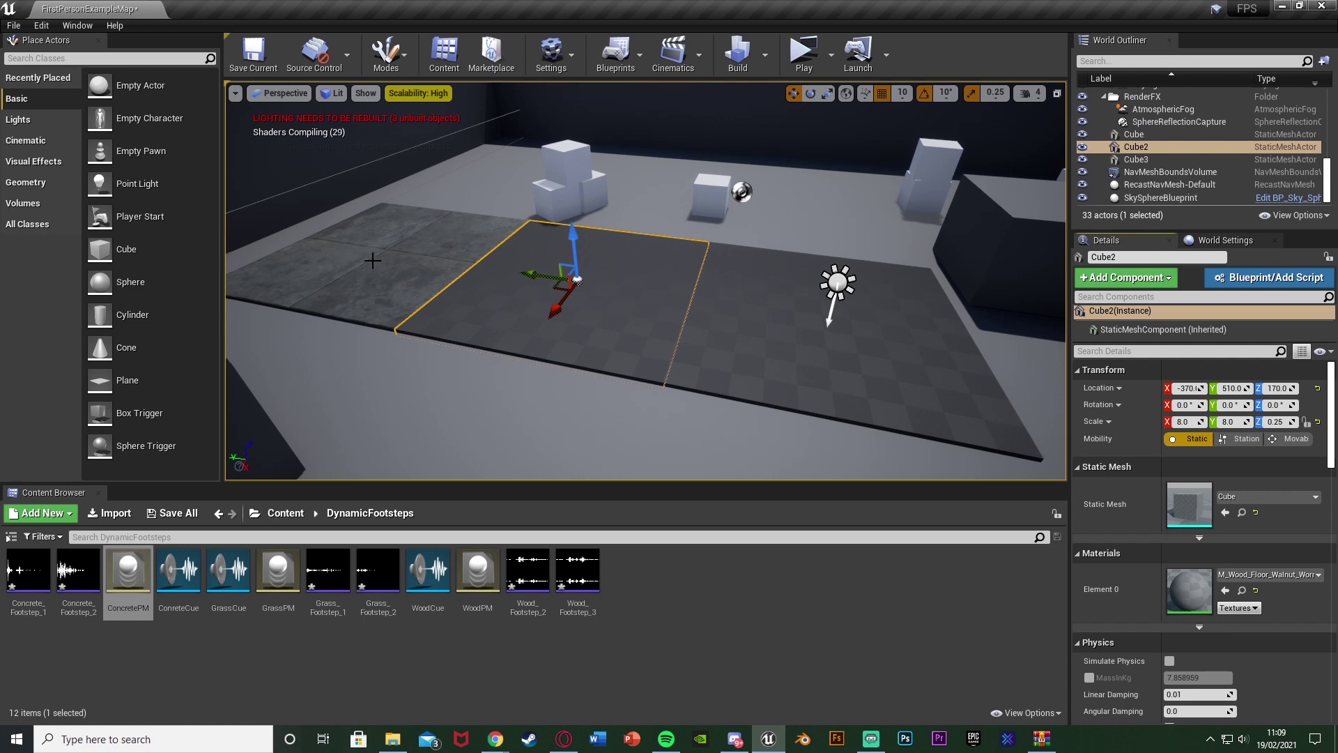
# - Assign ConcretePM as the Phys Material of the concrete floor's M_Concrete_Tiles material and apply the change
pyautogui.click(373, 260)
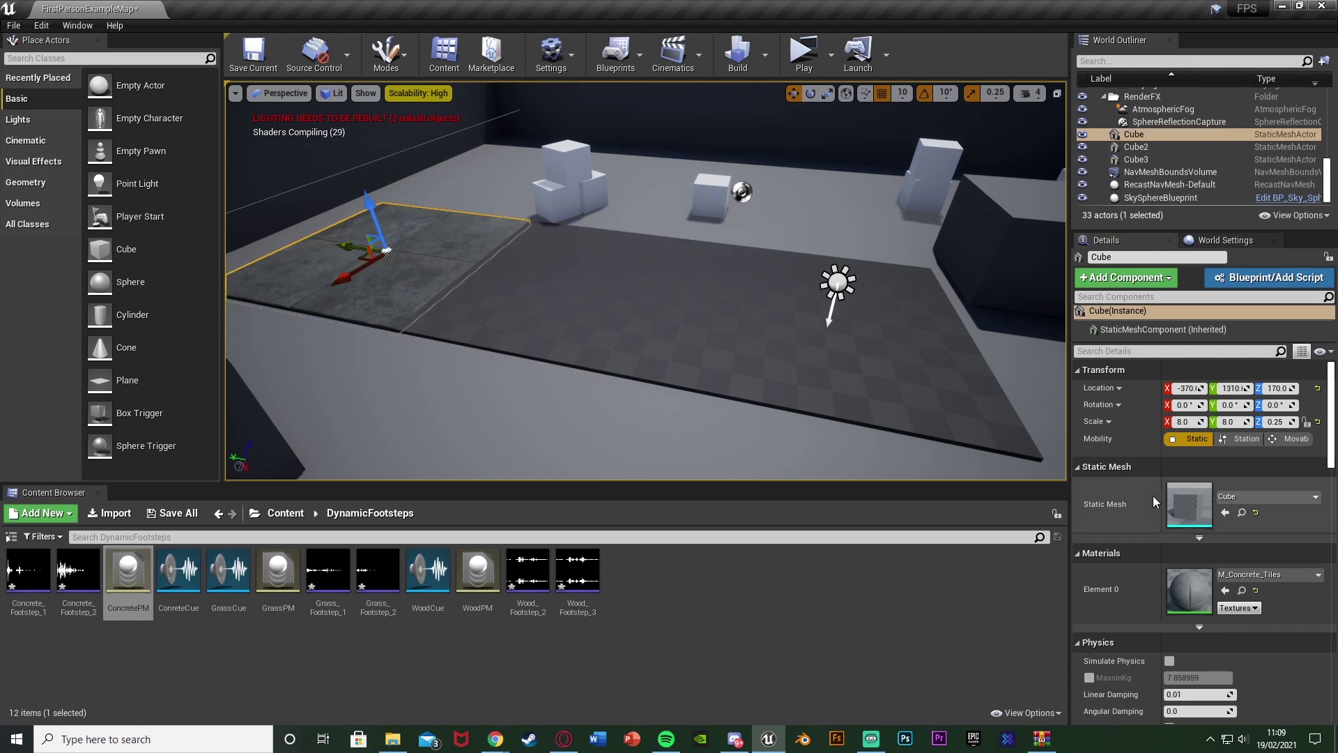
pyautogui.doubleClick(1194, 596)
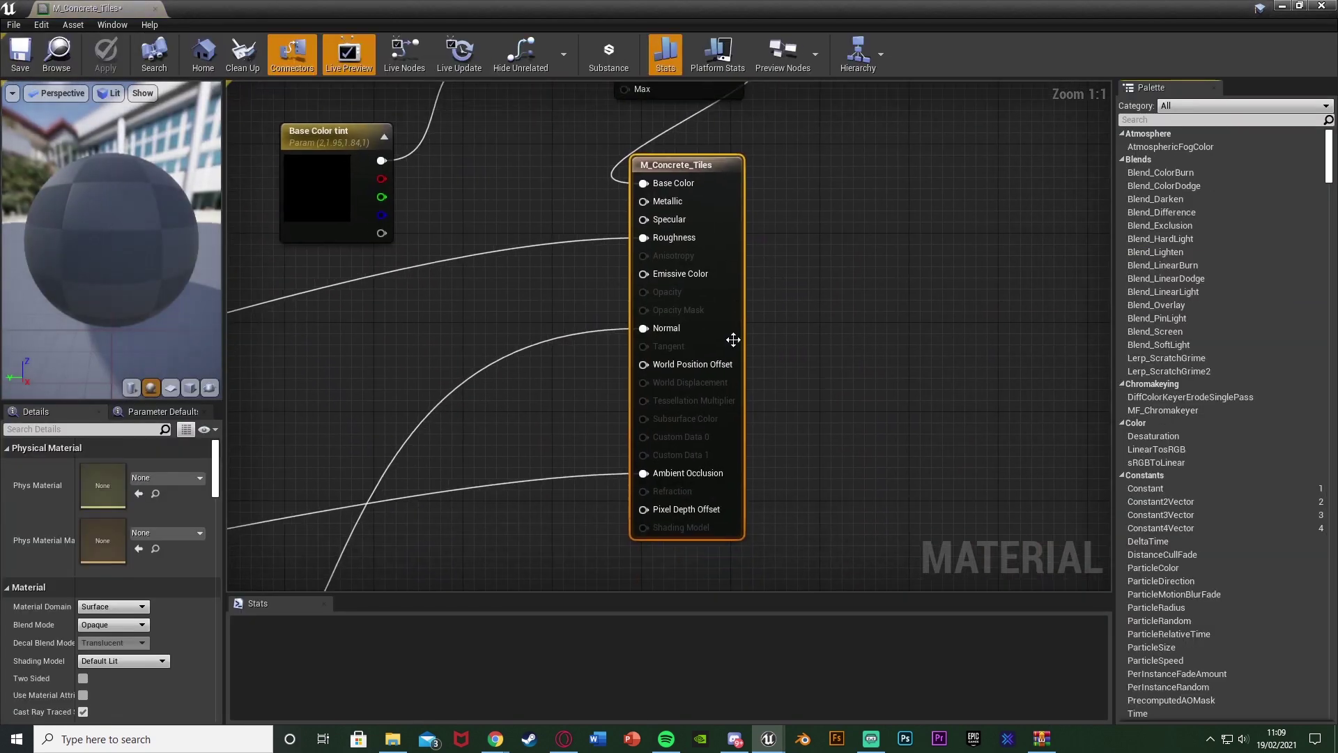
pyautogui.click(163, 477)
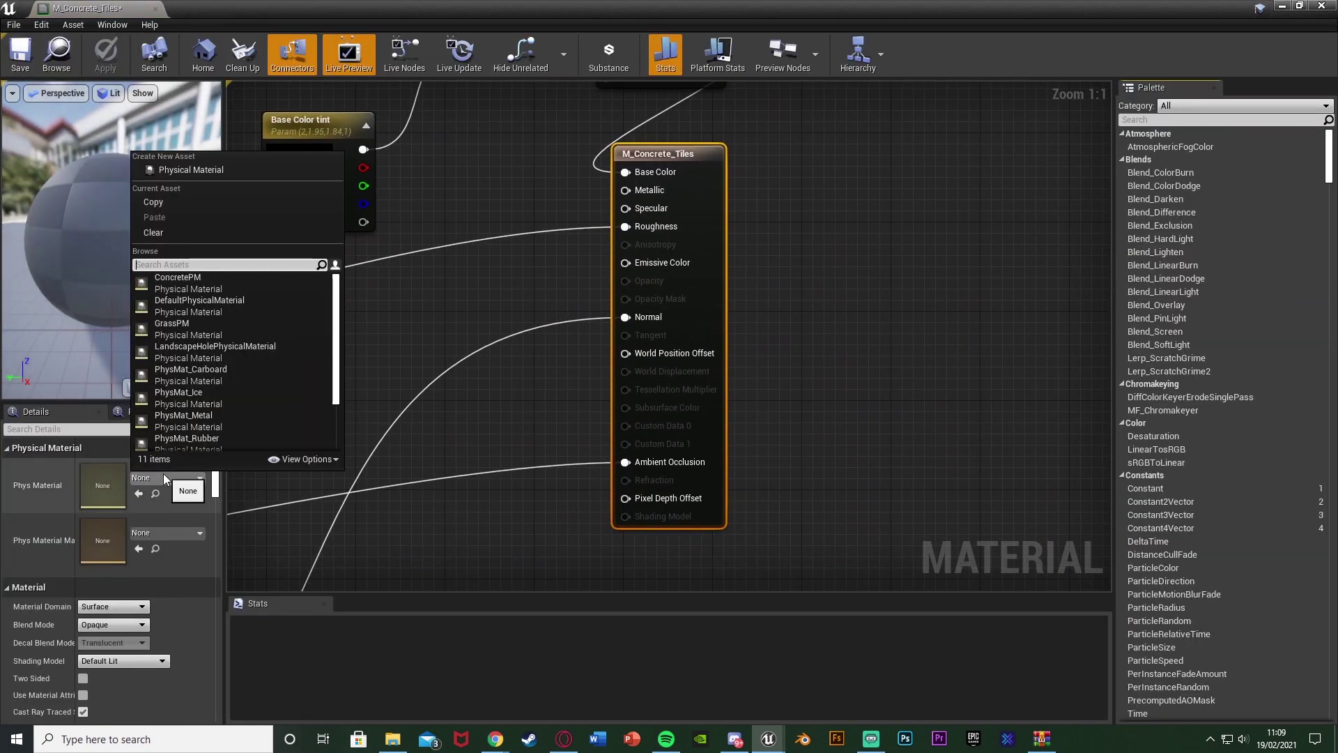
pyautogui.click(231, 286)
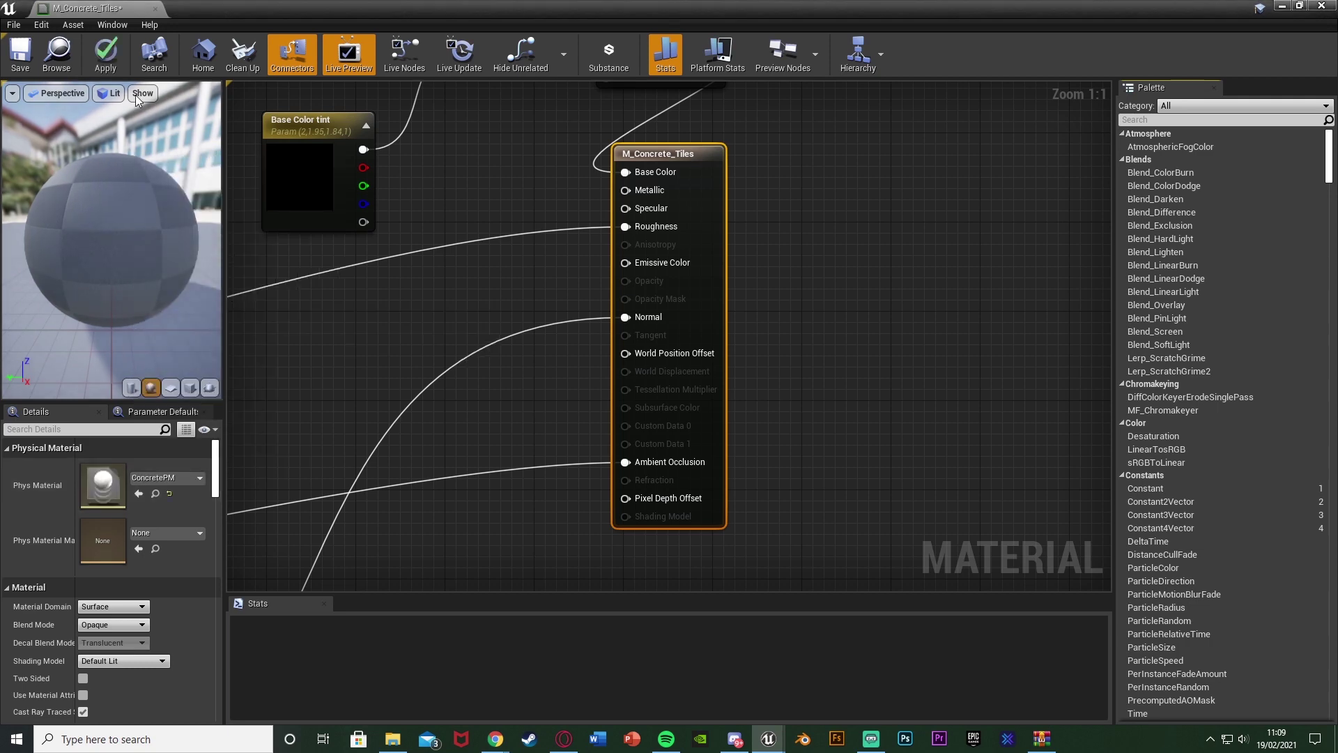
pyautogui.click(116, 54)
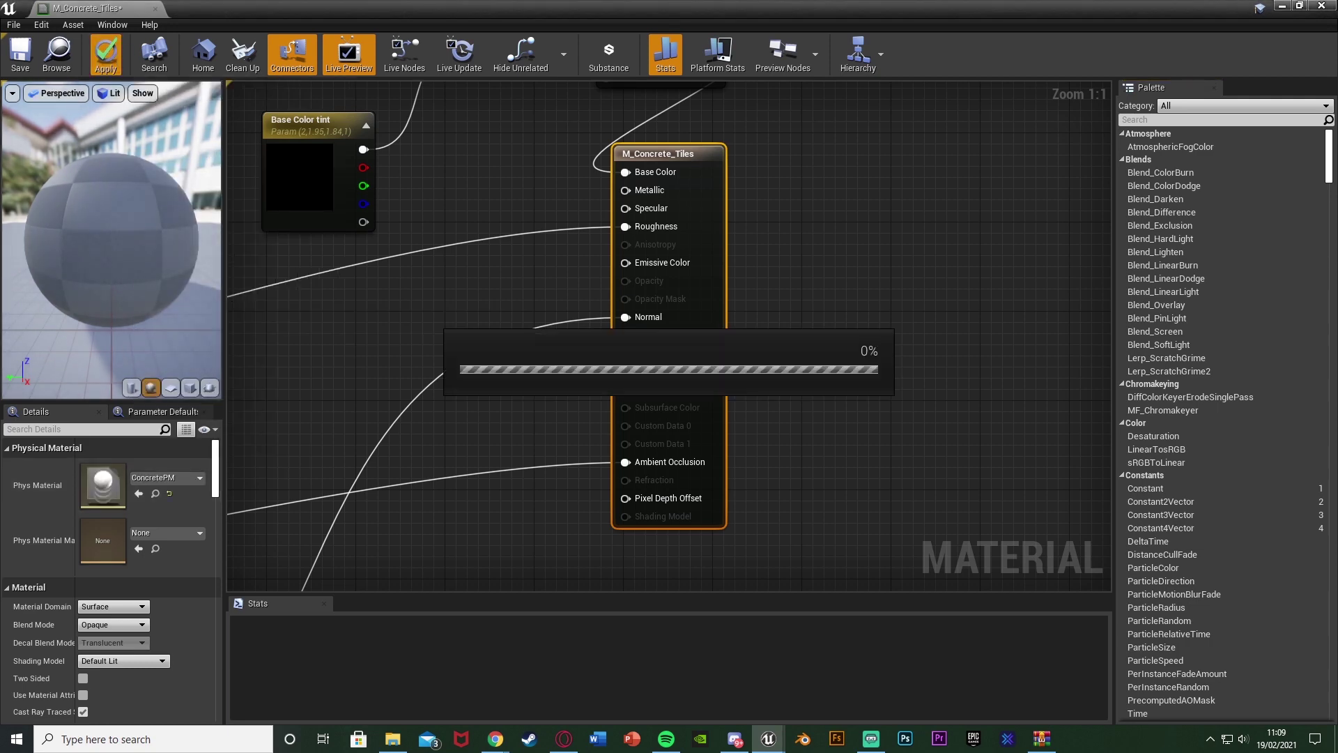